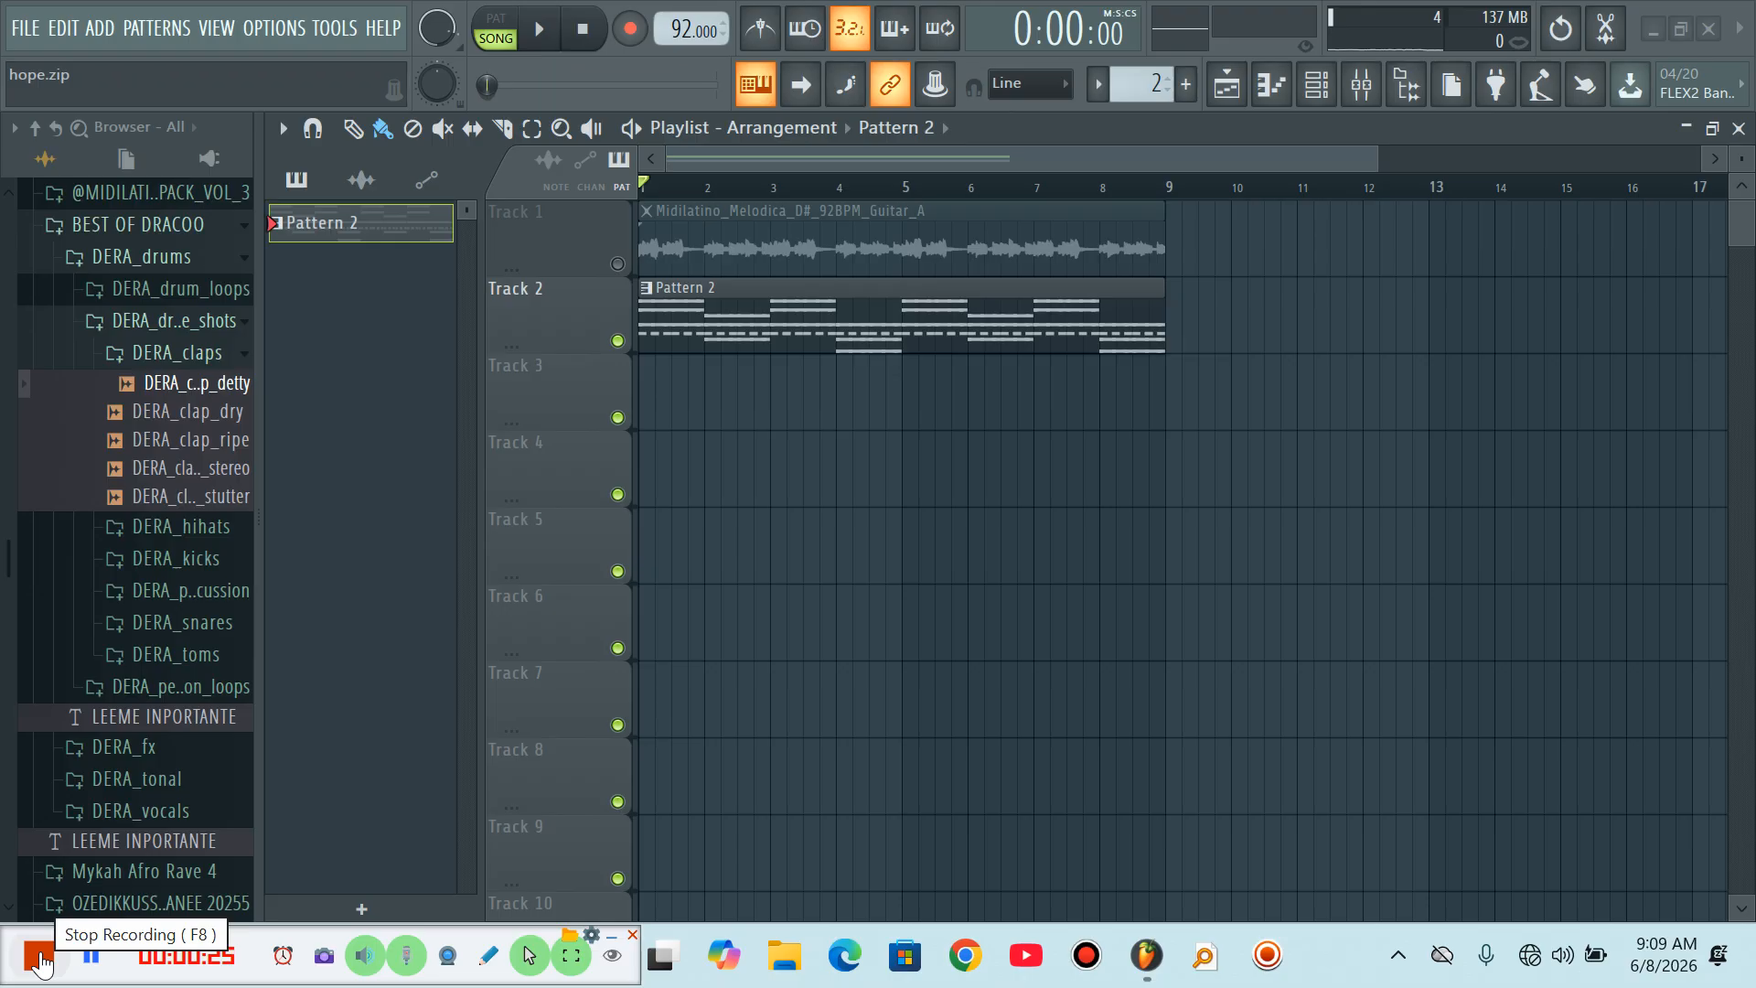
# Open Pattern 2's channels from the playlist and solo the Hypersonic channel
pyautogui.doubleClick(689, 309)
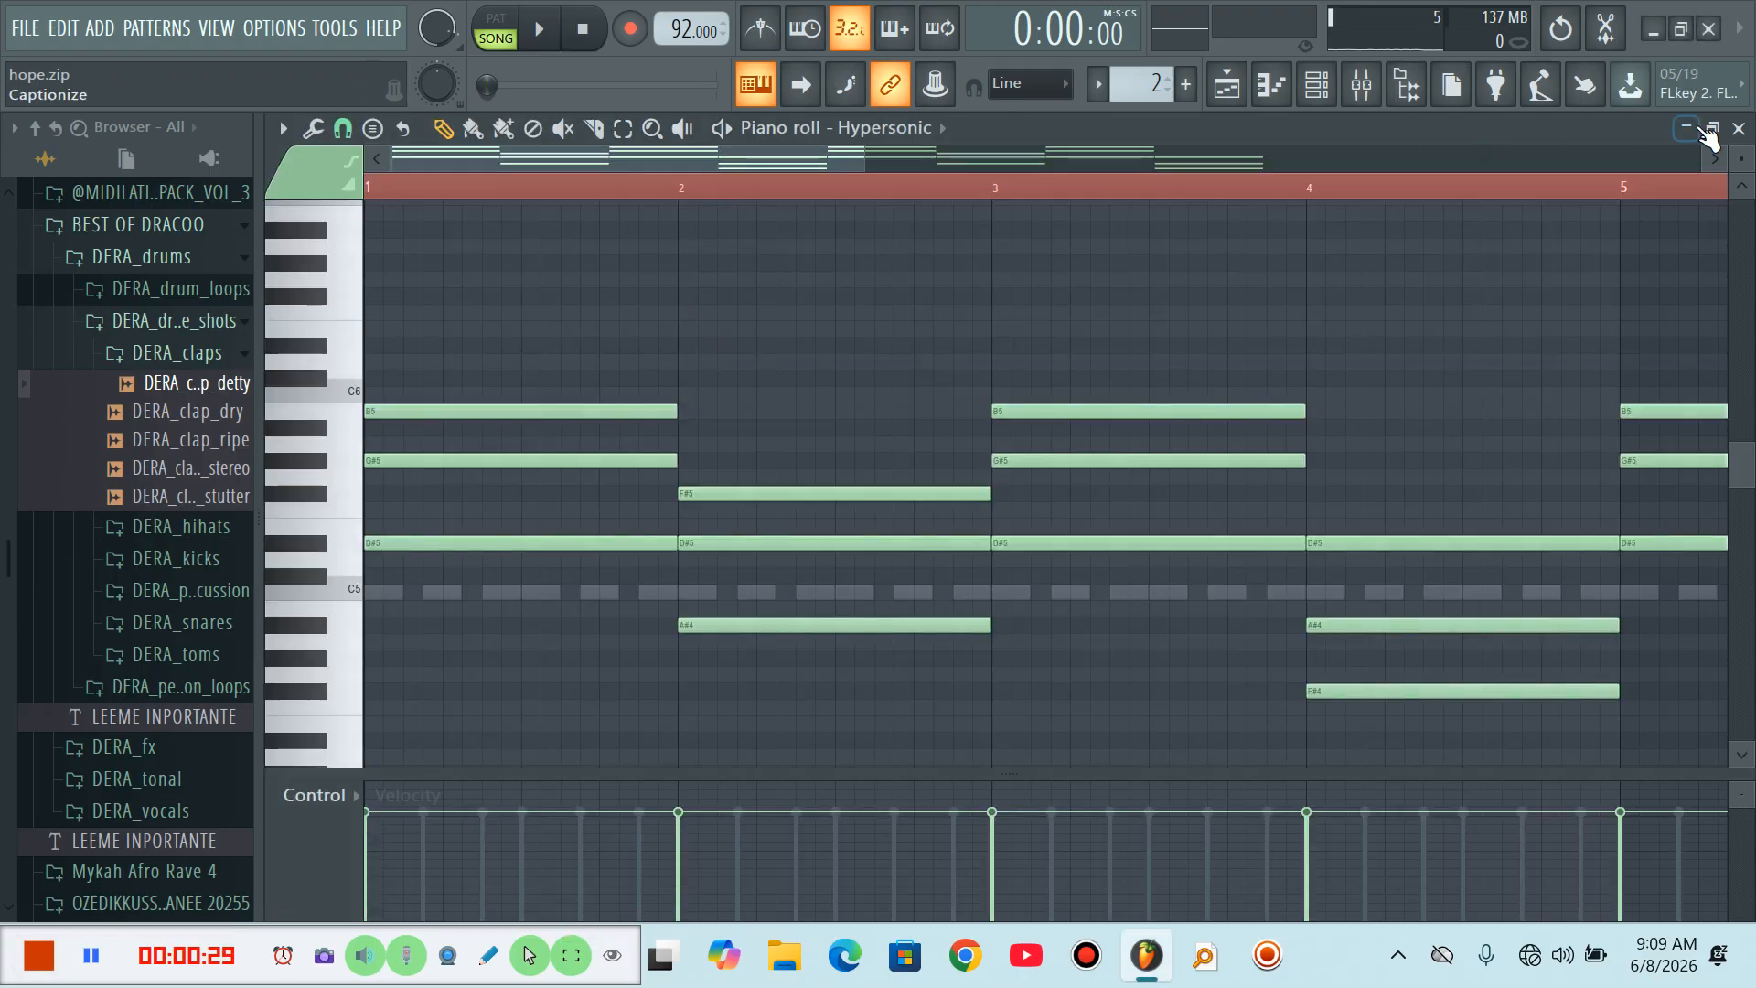
pyautogui.click(1740, 128)
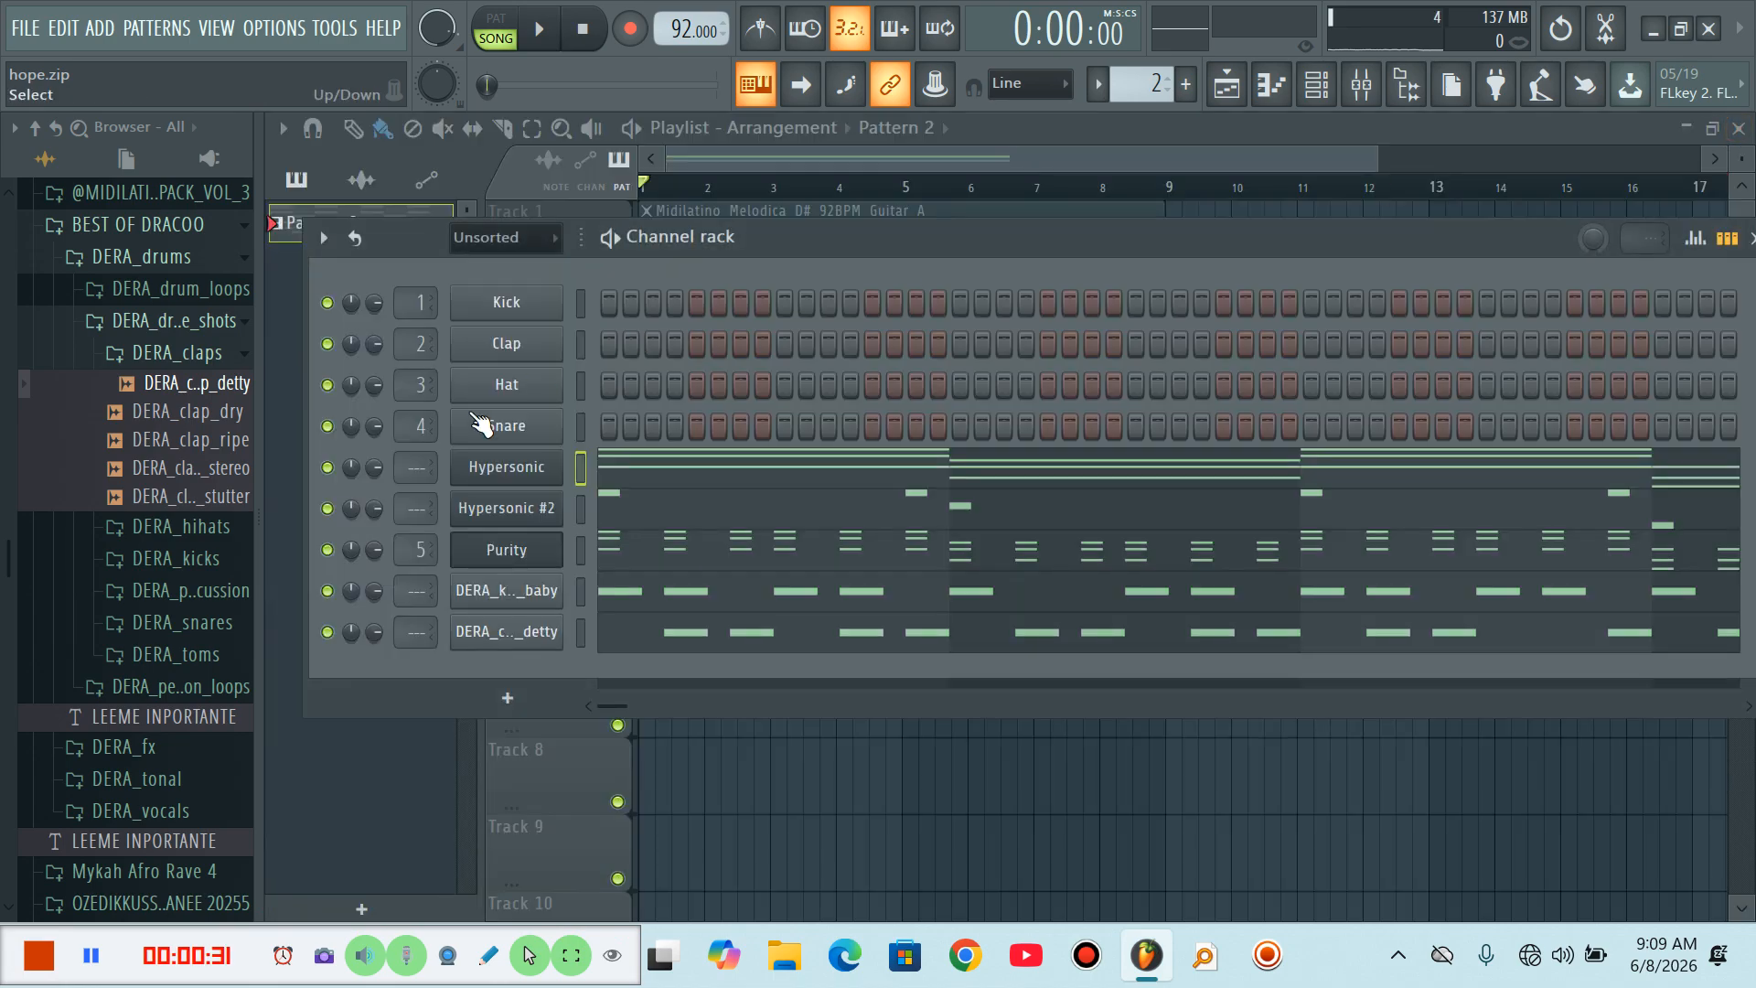
pyautogui.rightClick(332, 469)
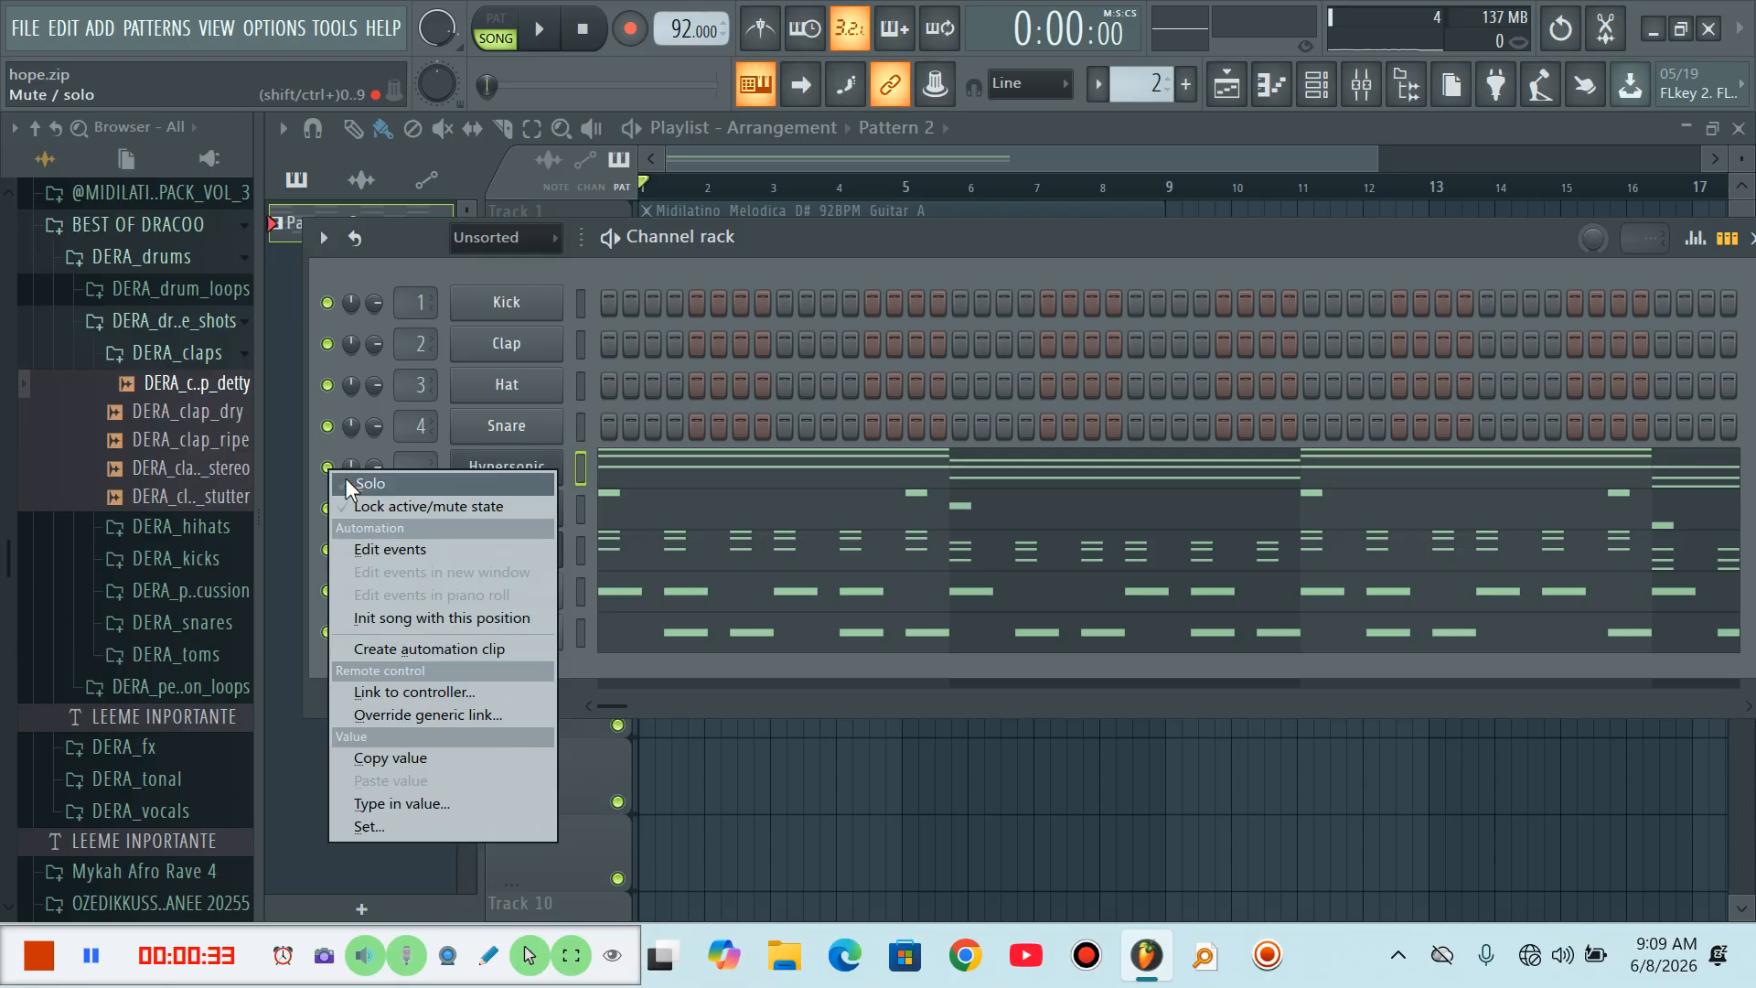
pyautogui.click(345, 479)
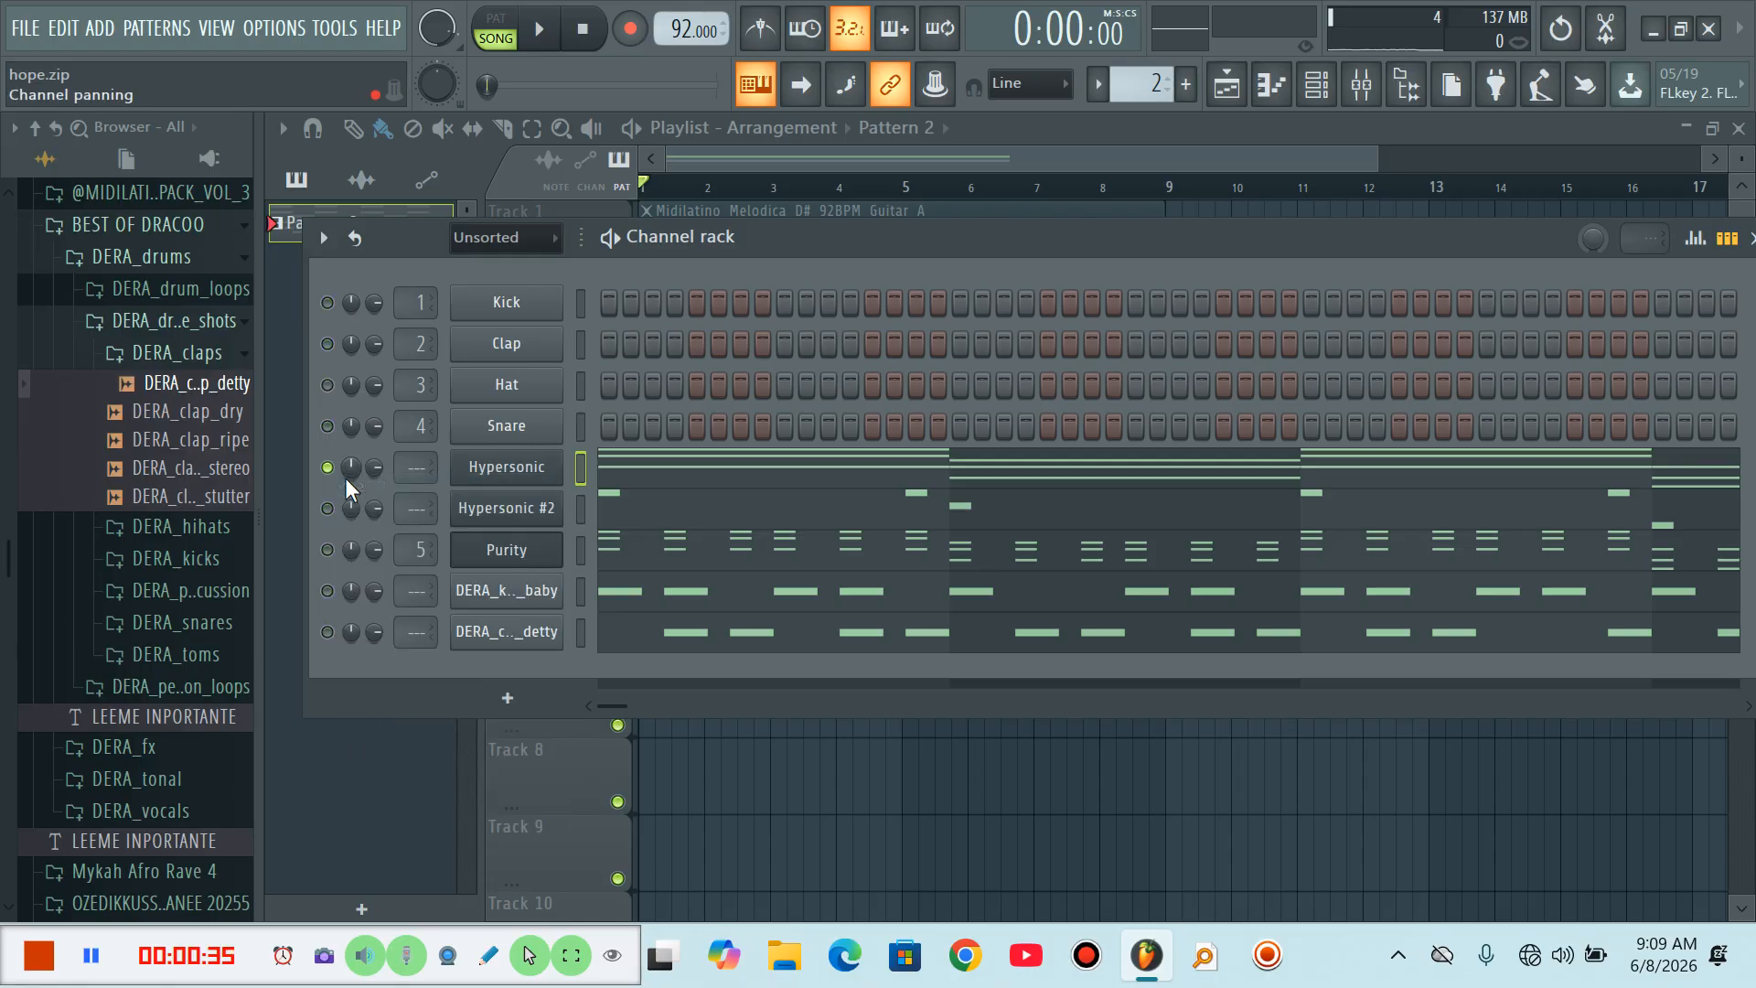
# Play Pattern 2 with only Hypersonic sounding and inspect the instrument's loaded Vintage Electric Piano patch
pyautogui.click(538, 29)
pyautogui.click(549, 471)
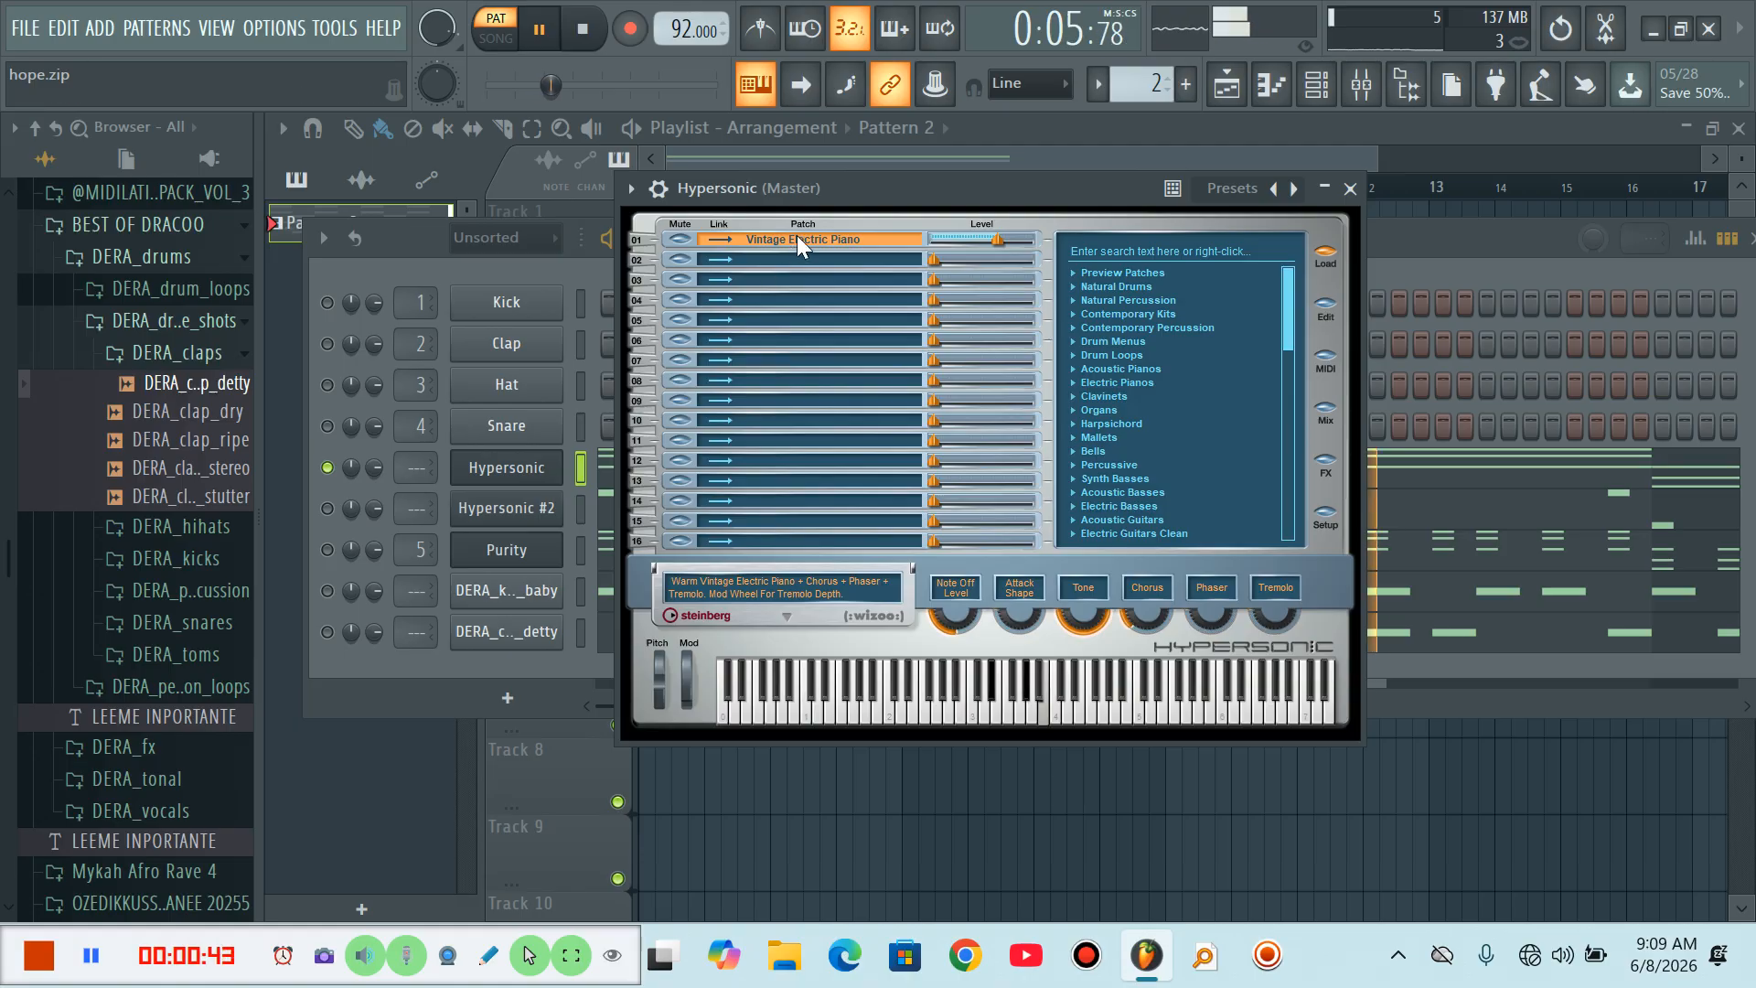
pyautogui.press('Escape')
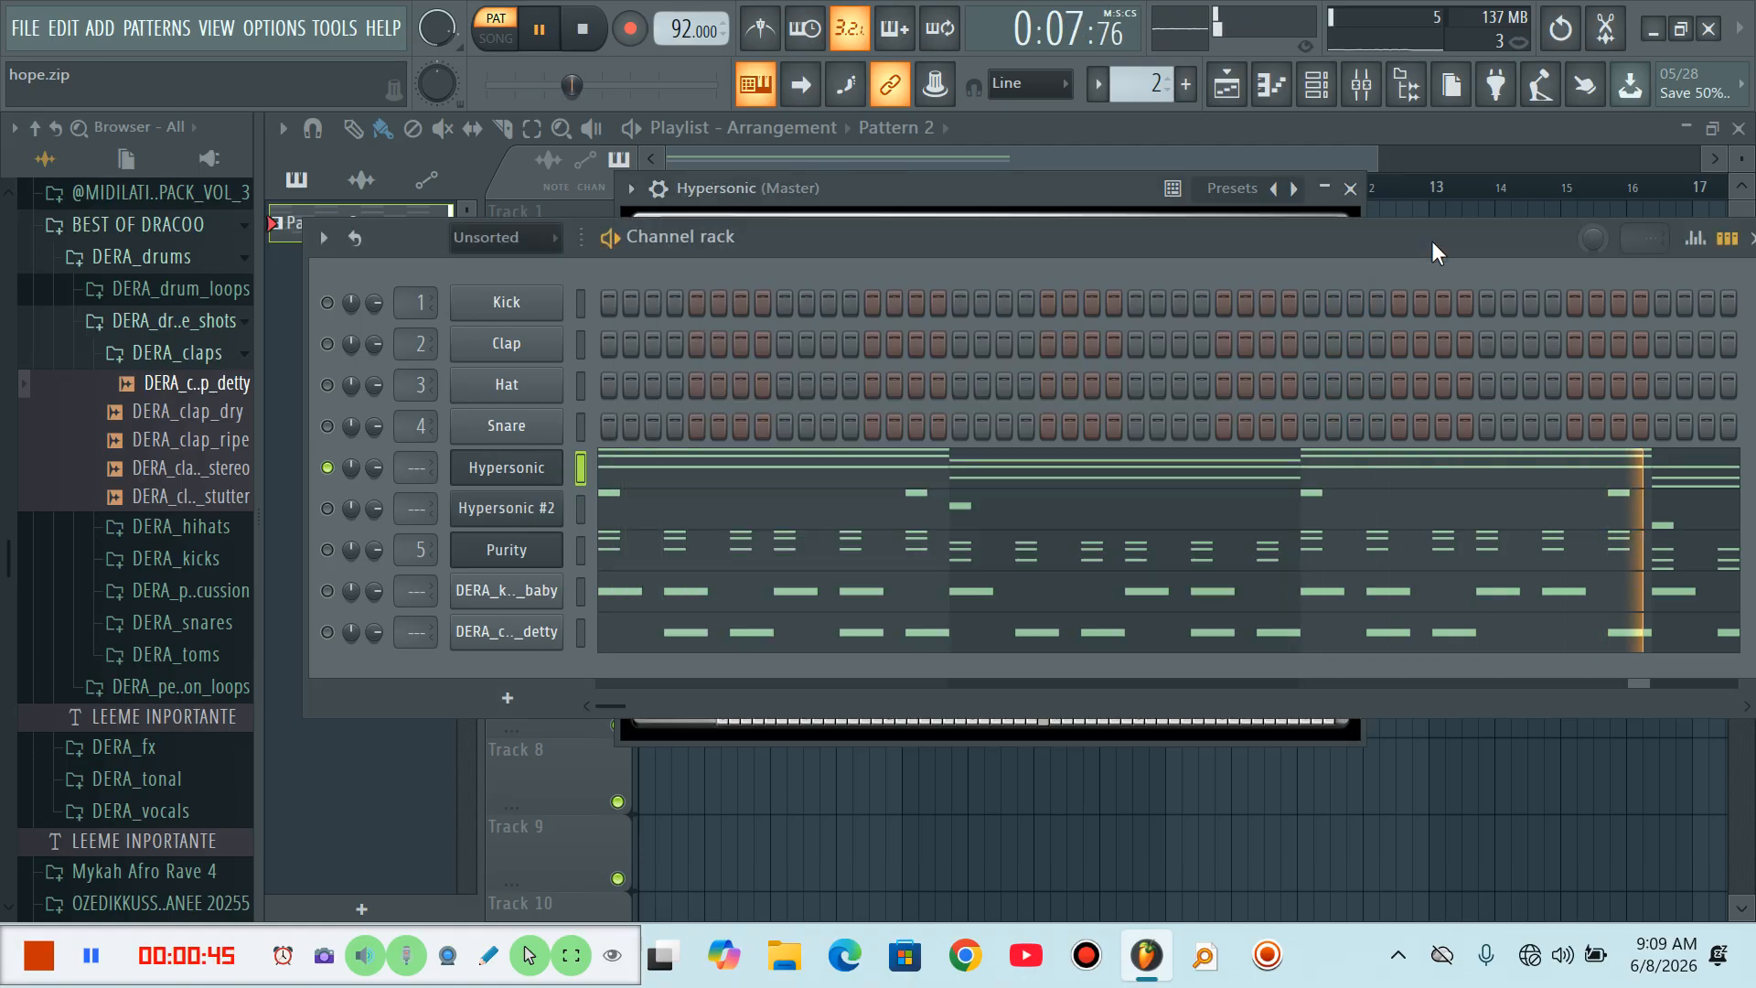
# Examine the Hypersonic chord notes in the piano roll across all eight bars during playback, and close it after stopping
pyautogui.click(802, 472)
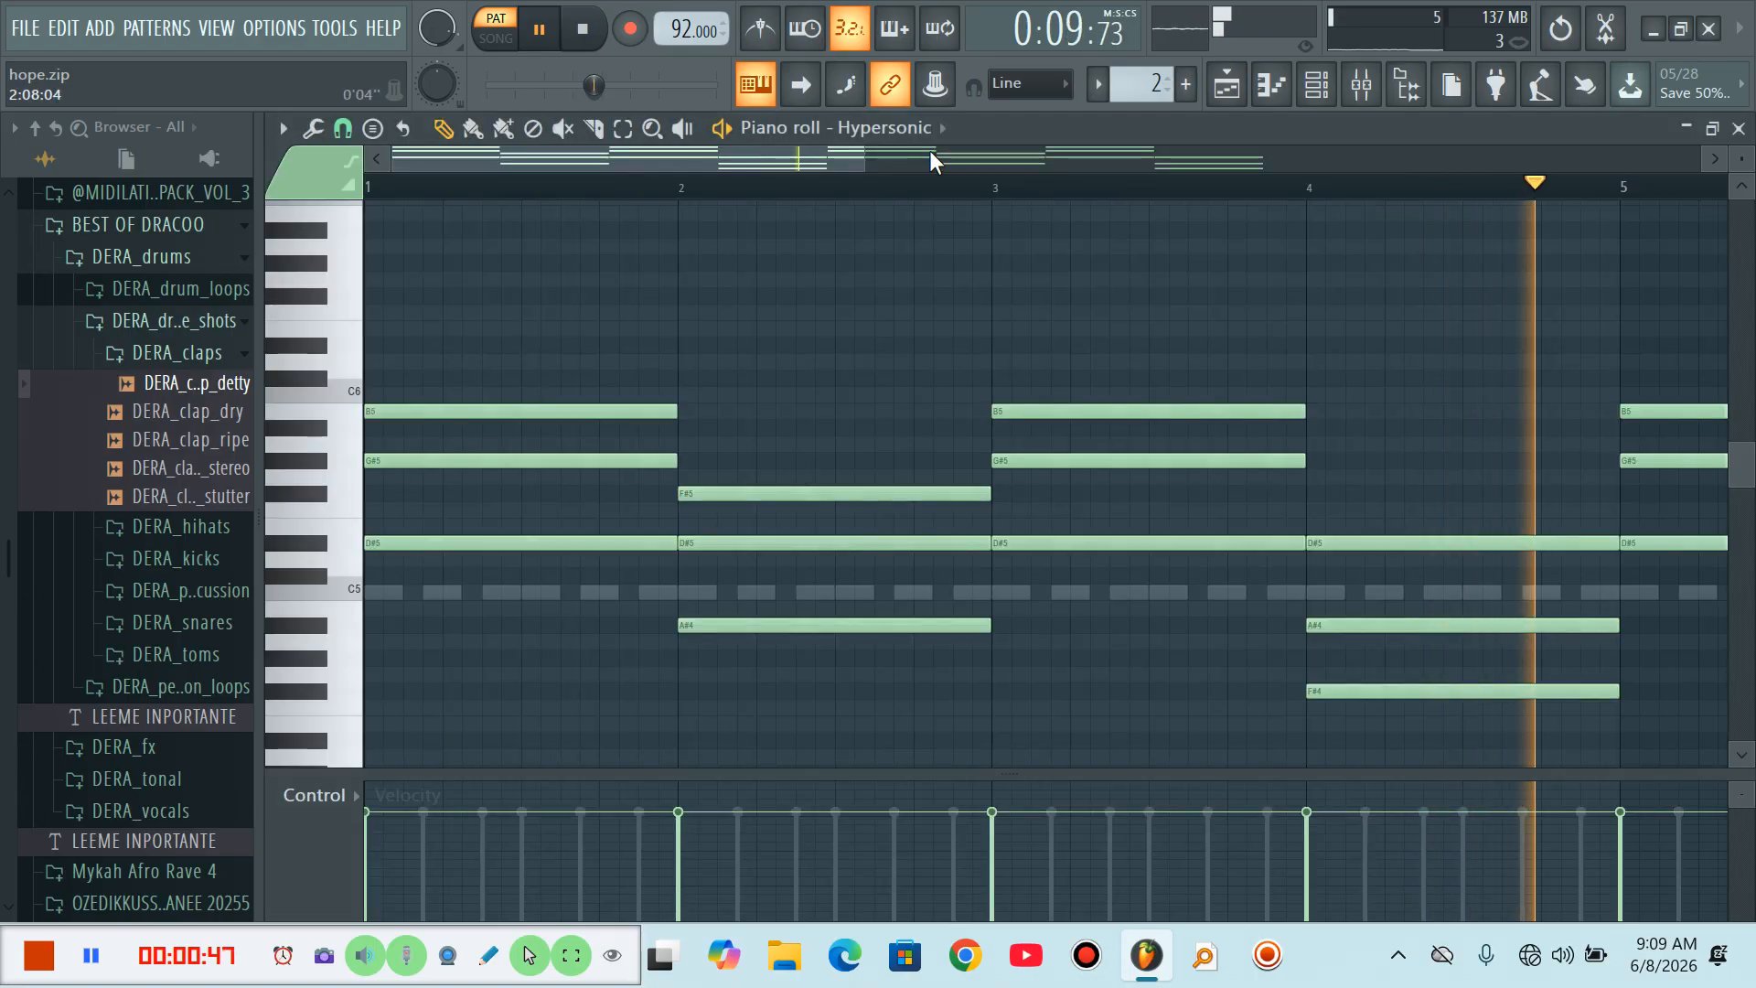
pyautogui.moveTo(864, 158); pyautogui.dragTo(1571, 194)
pyautogui.scroll(-5, 1572, 194)
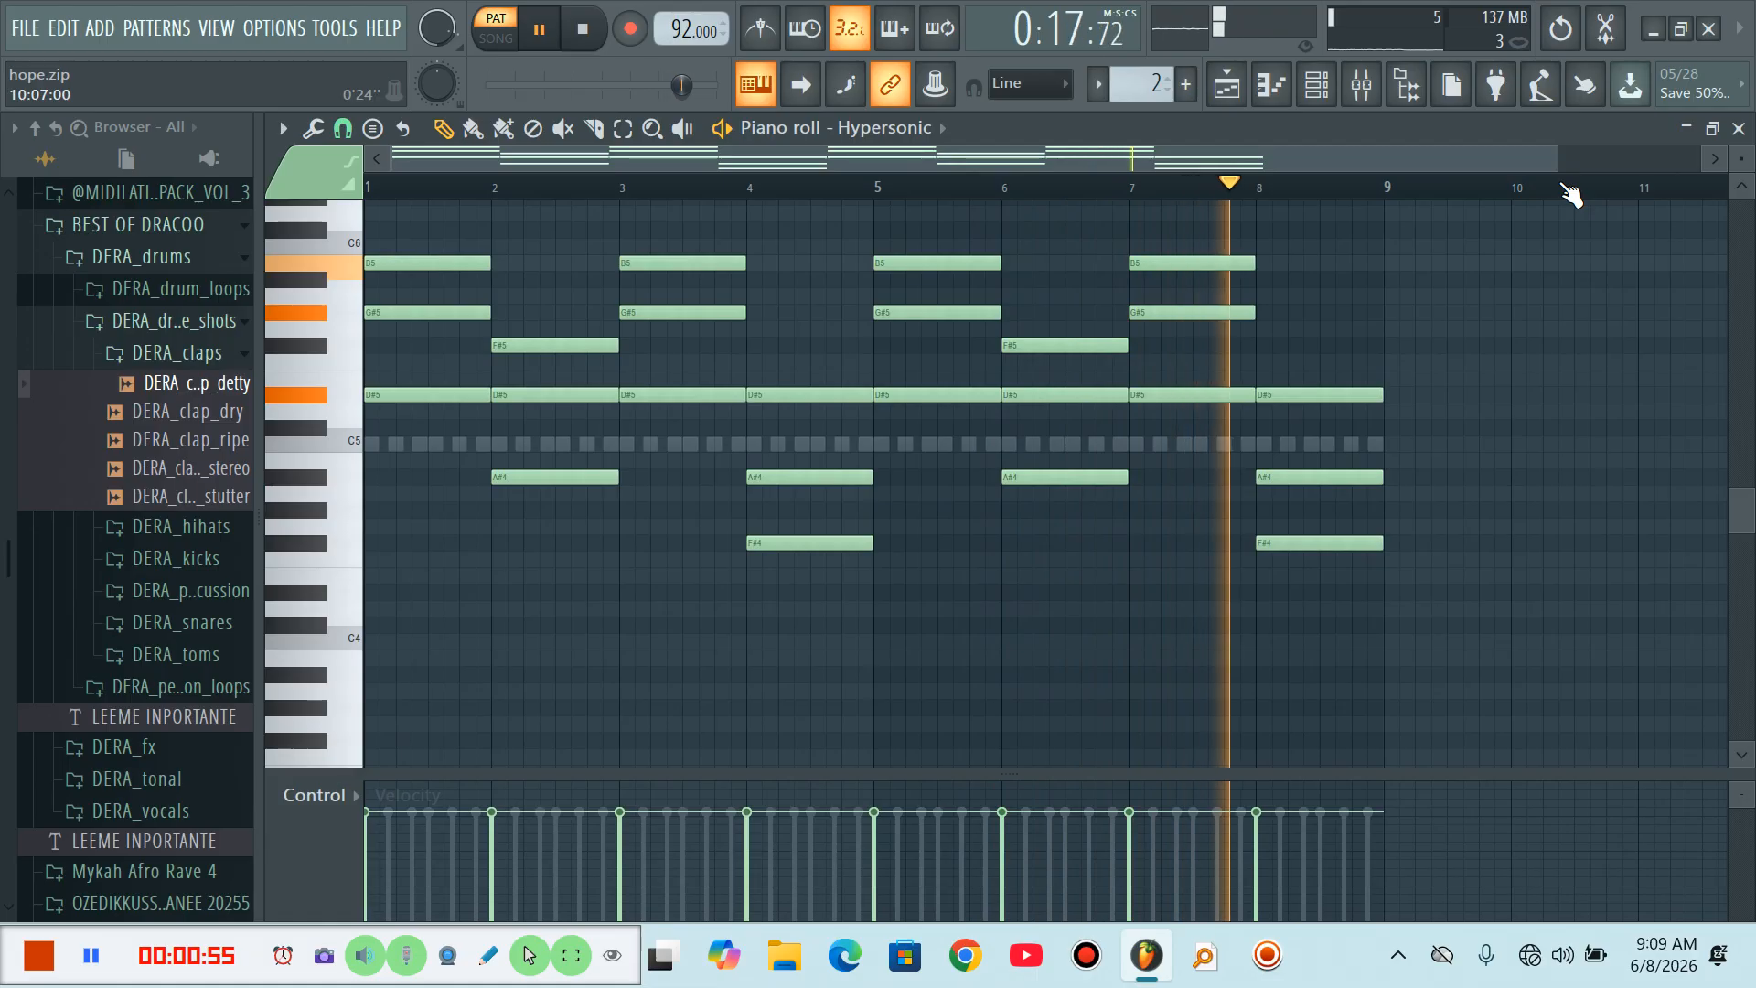
pyautogui.press('space')
pyautogui.click(1739, 128)
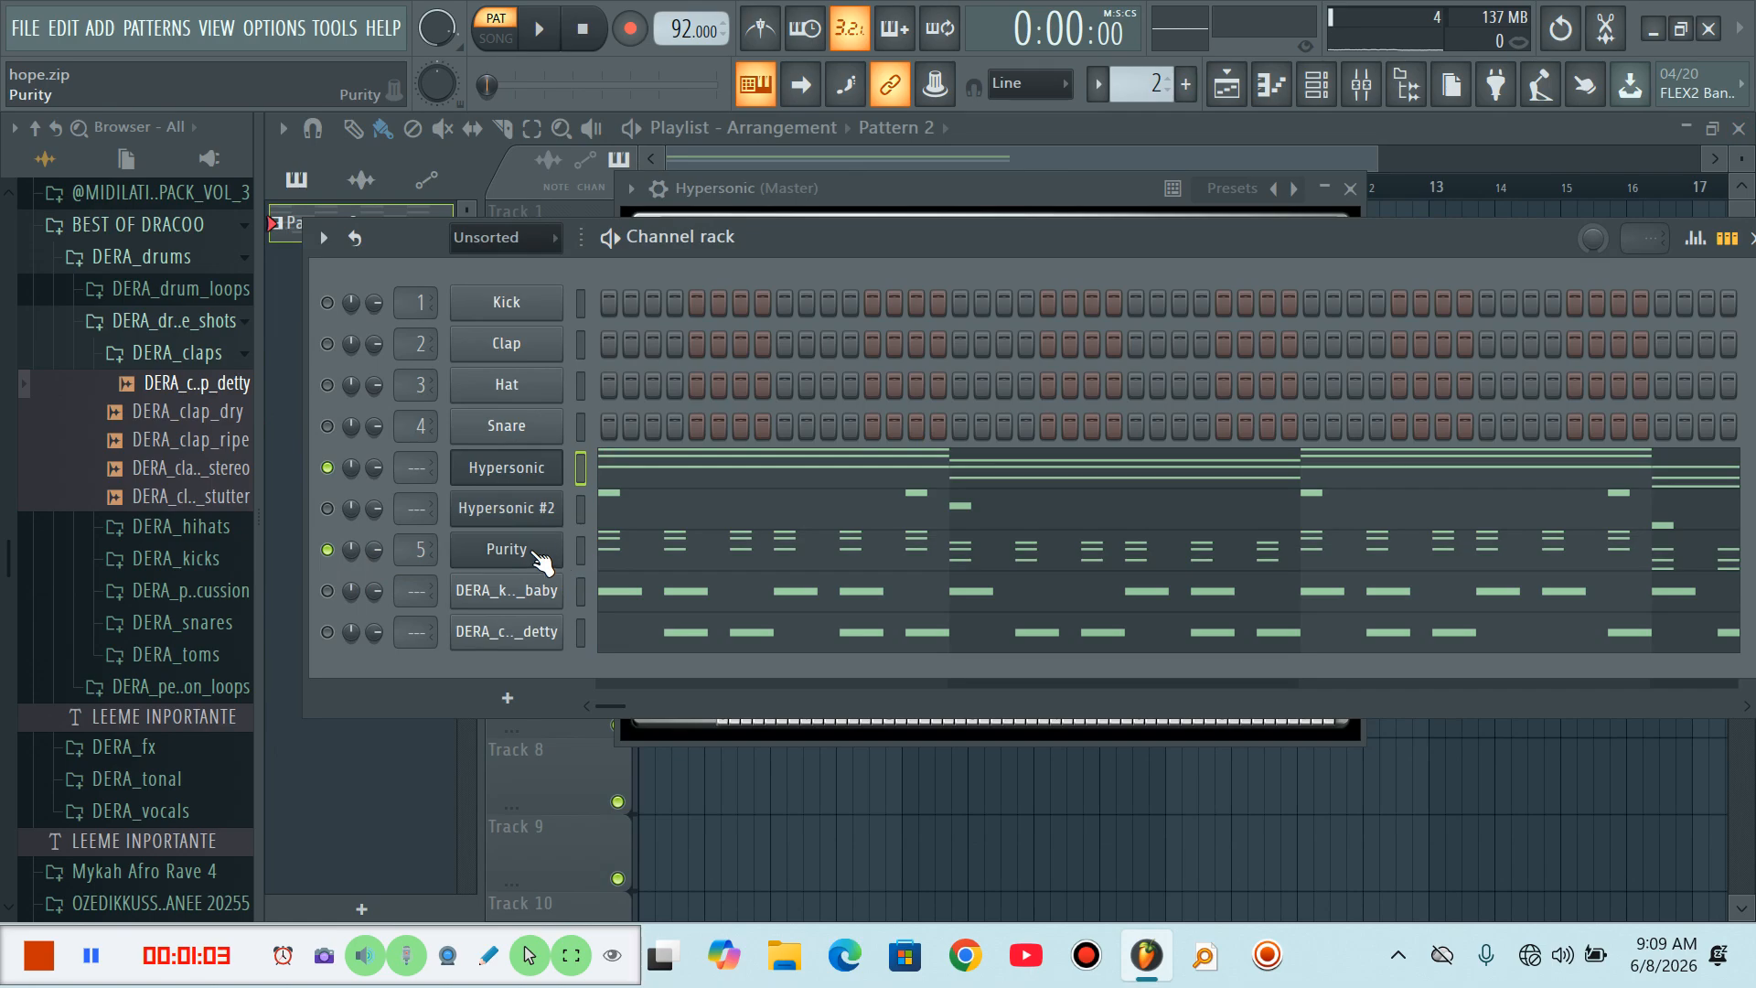
# Inspect the Purity channel's Koto preset and play through its notes in the piano roll together with Hypersonic
pyautogui.click(538, 556)
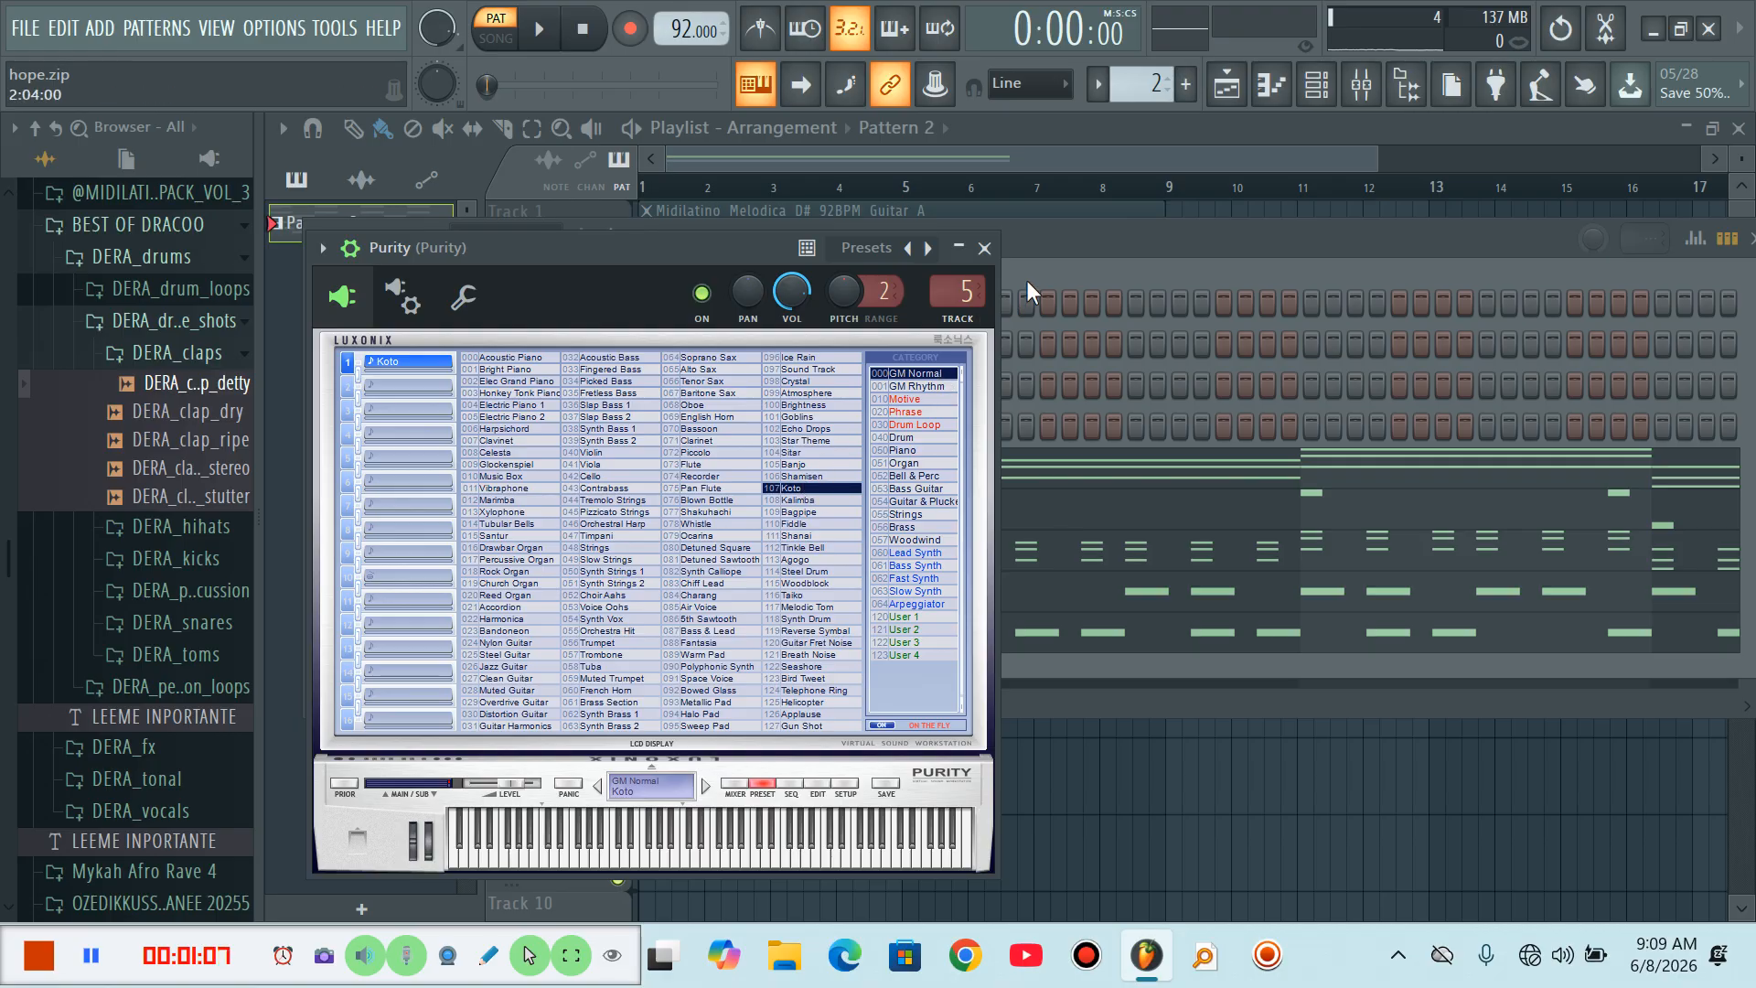
pyautogui.click(1068, 245)
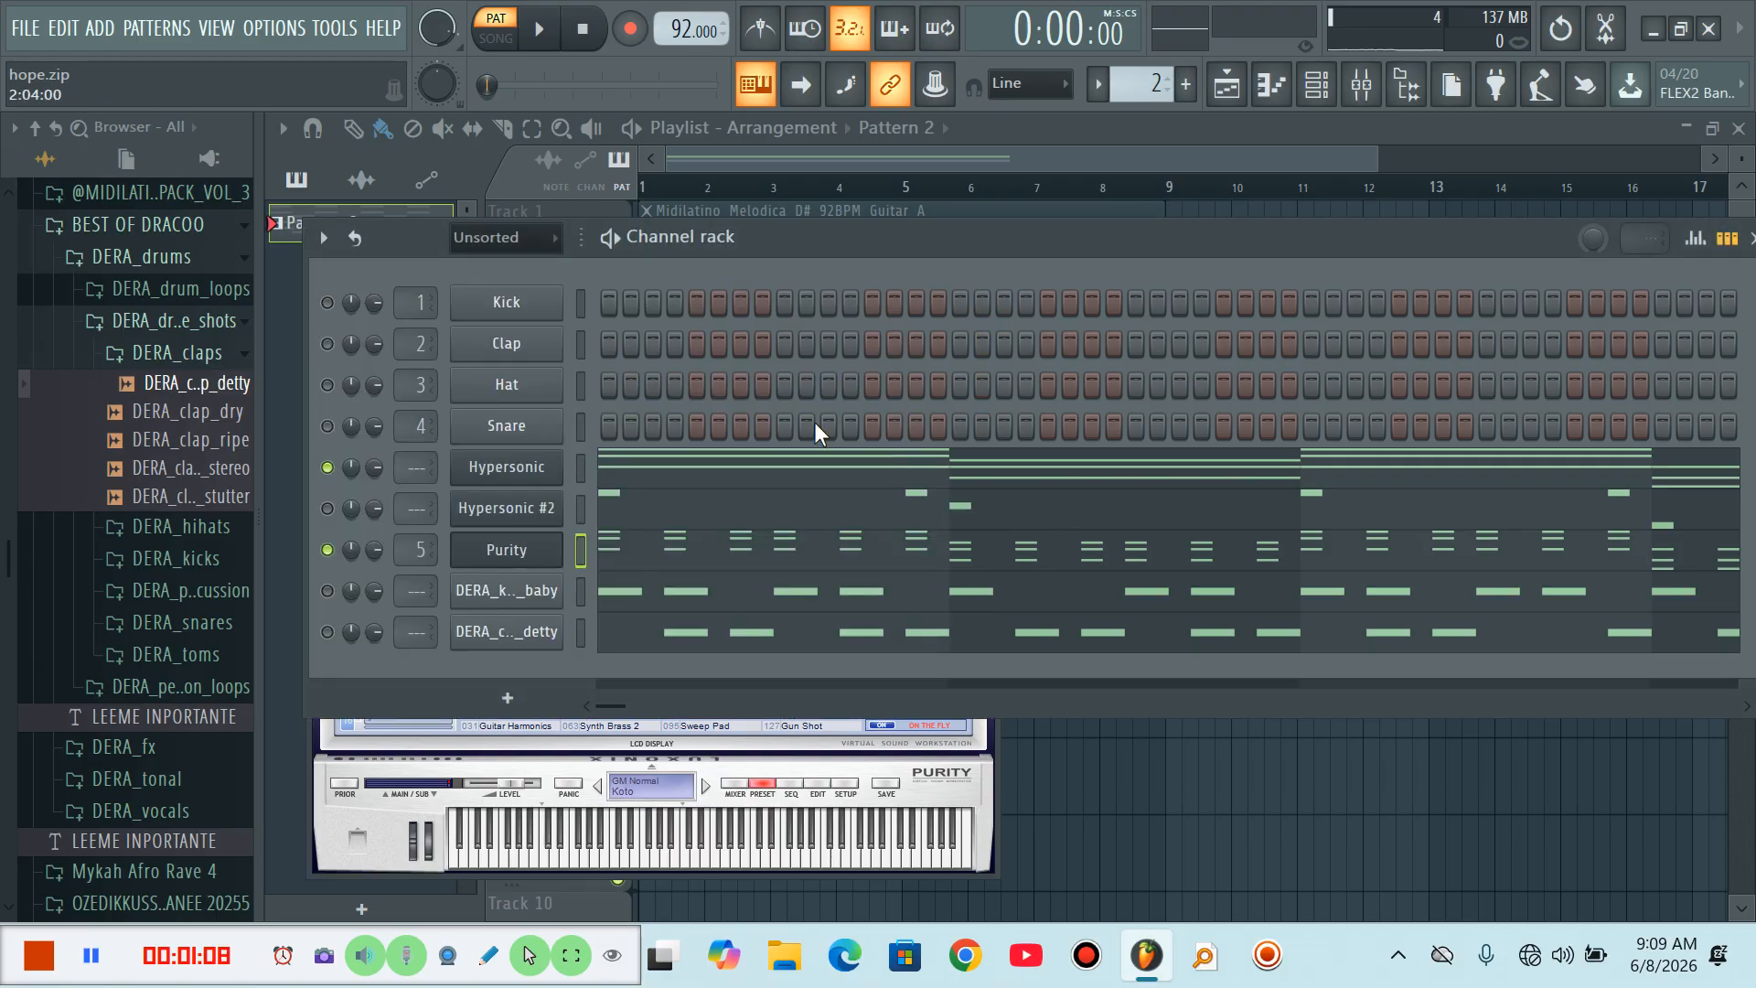
pyautogui.click(701, 550)
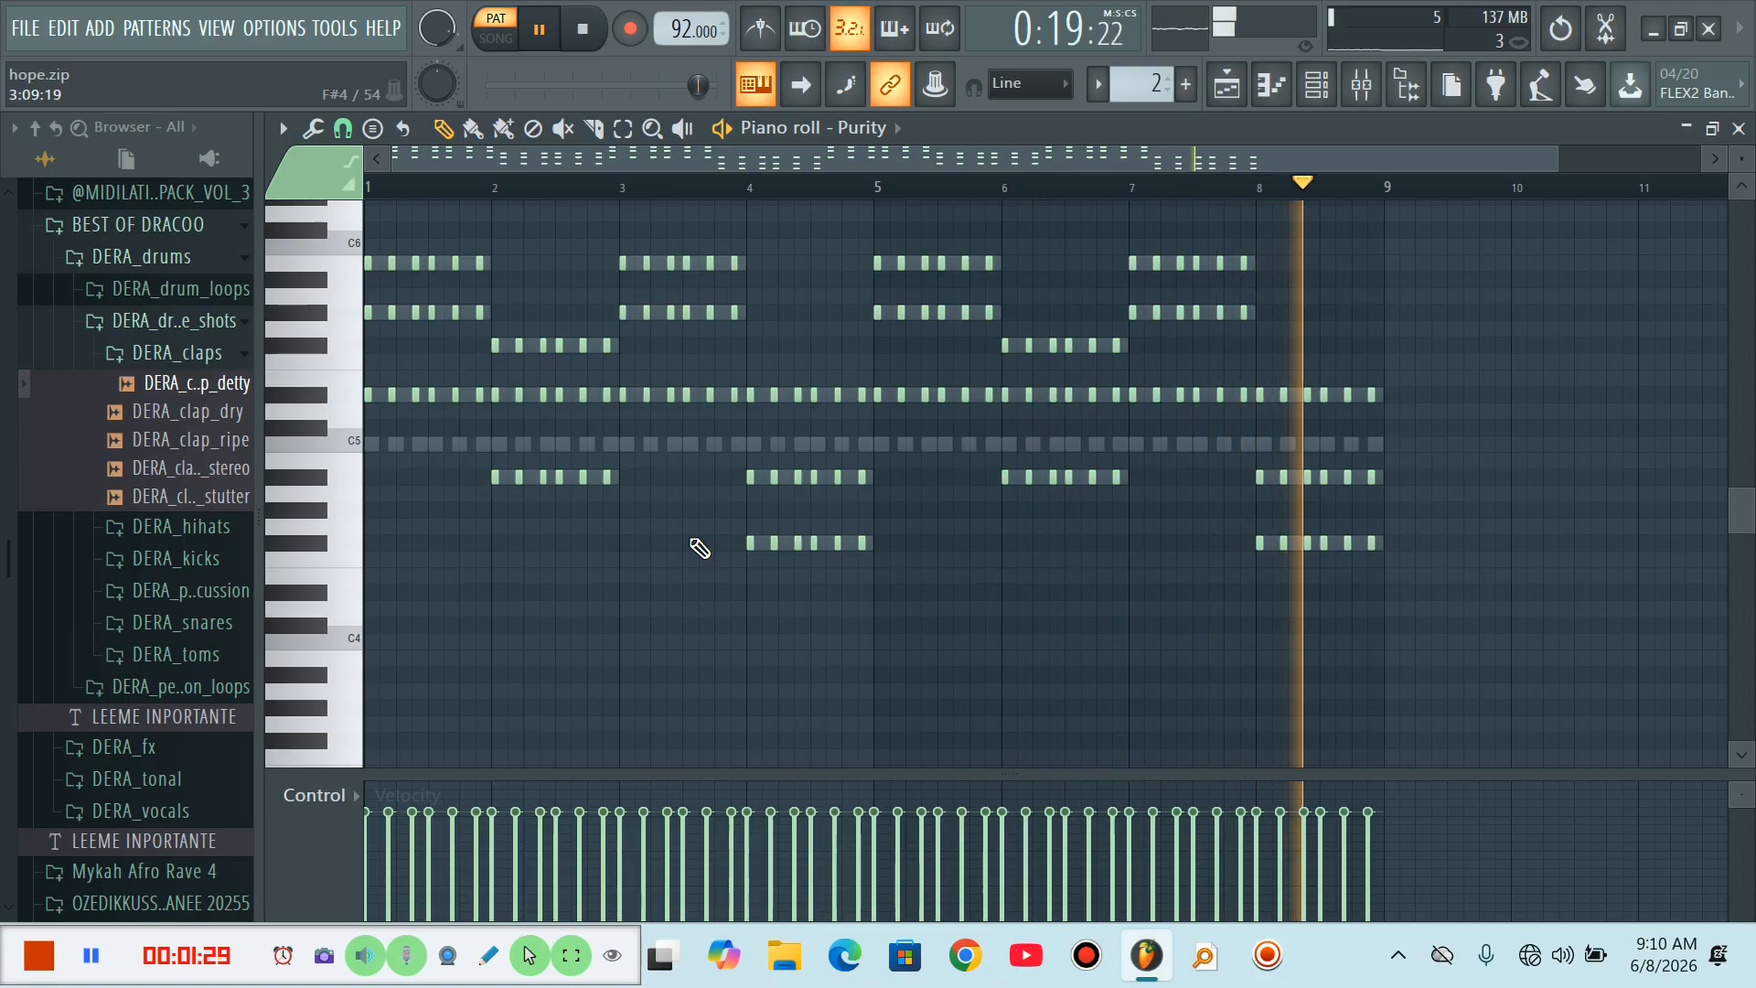
pyautogui.press('space')
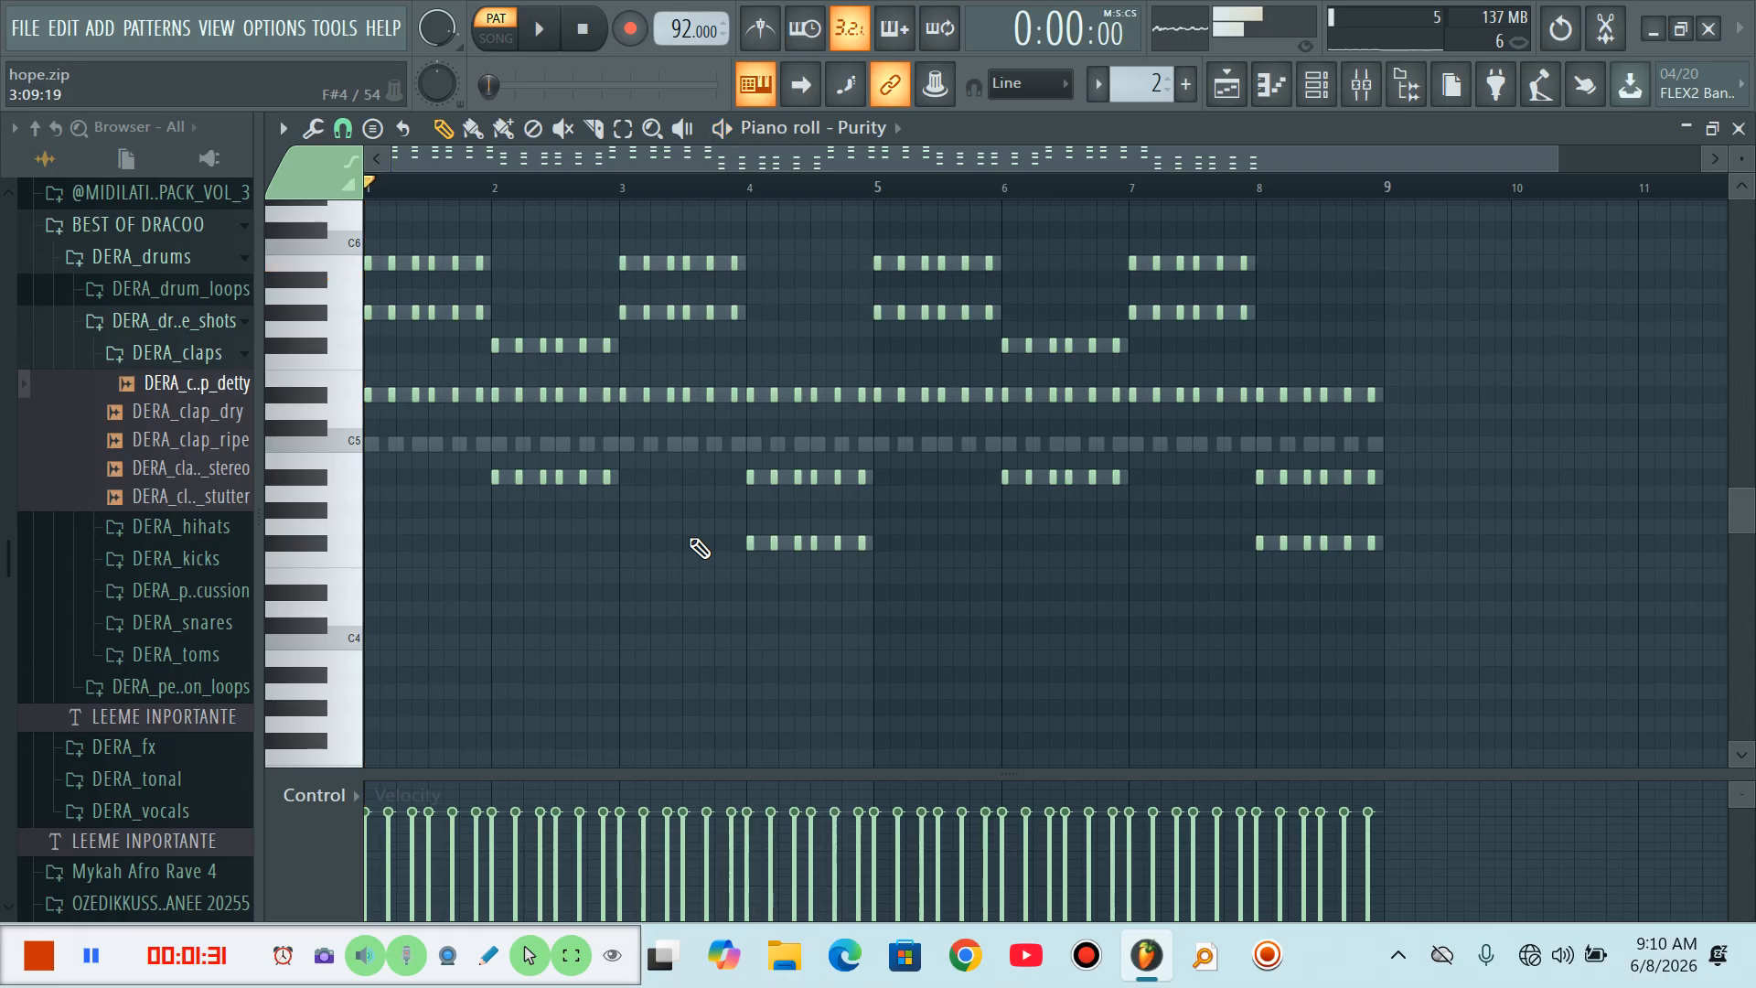
pyautogui.click(1739, 128)
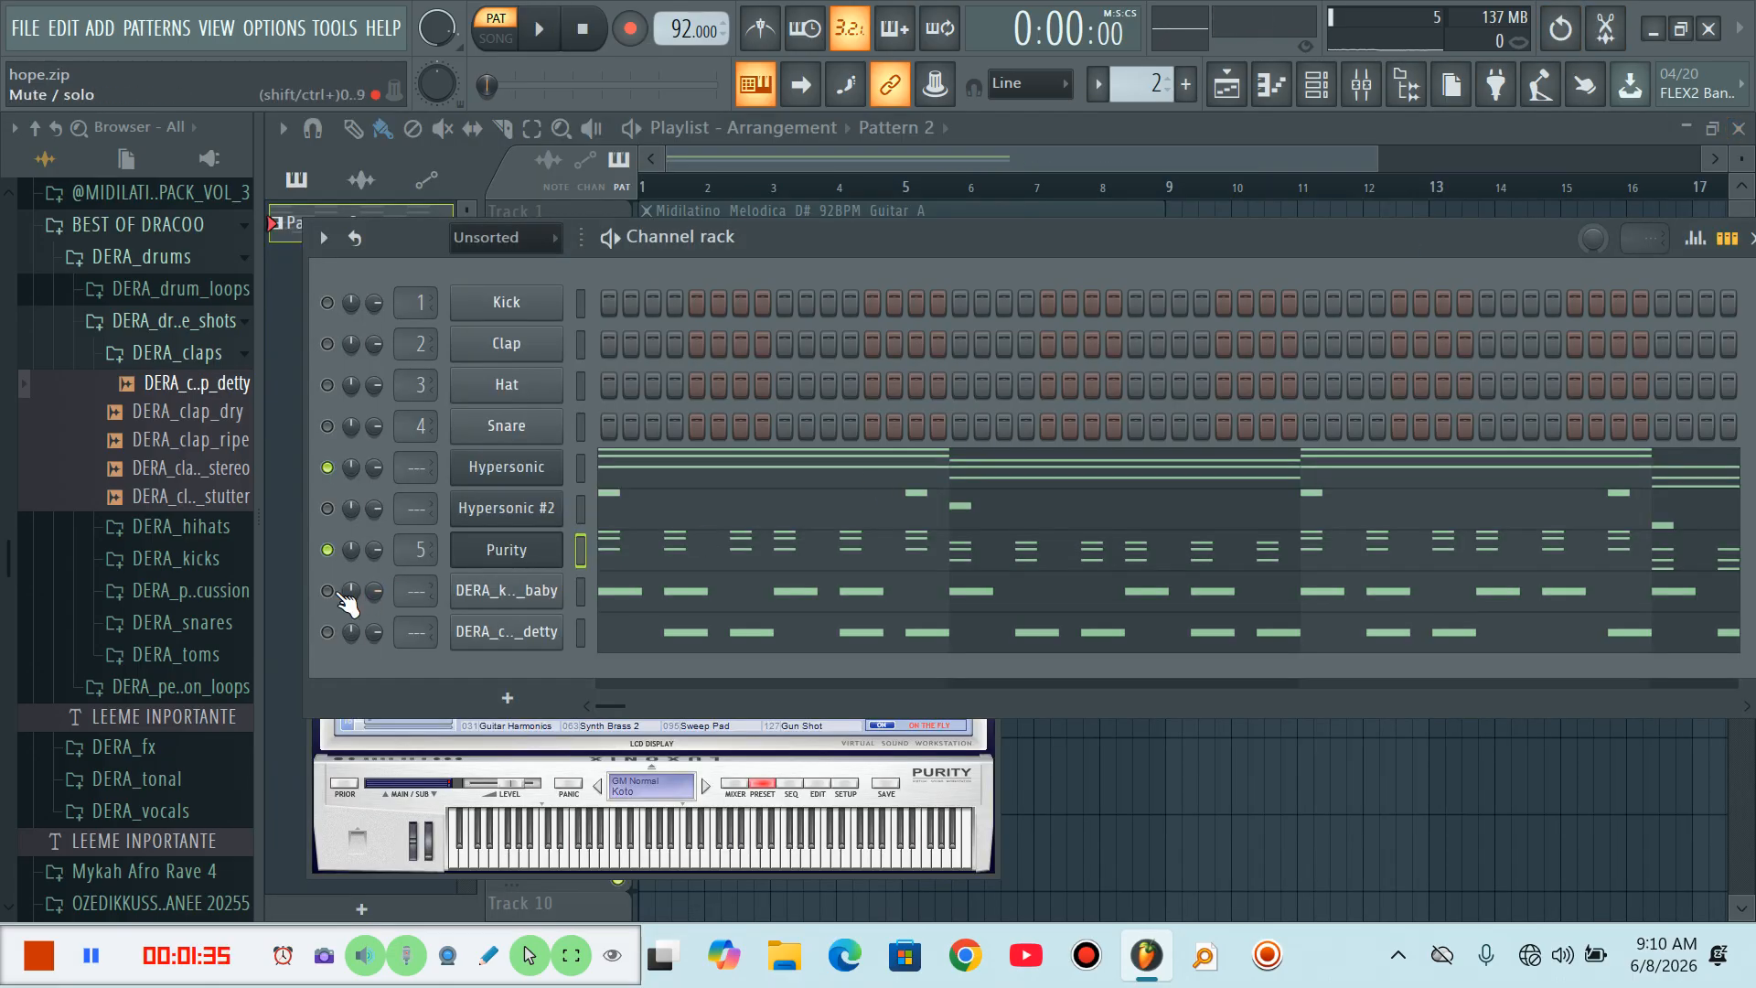
# Isolate the DERA_kick_baby channel with Hypersonic and Purity muted, and play through its notes in the piano roll
pyautogui.click(693, 595)
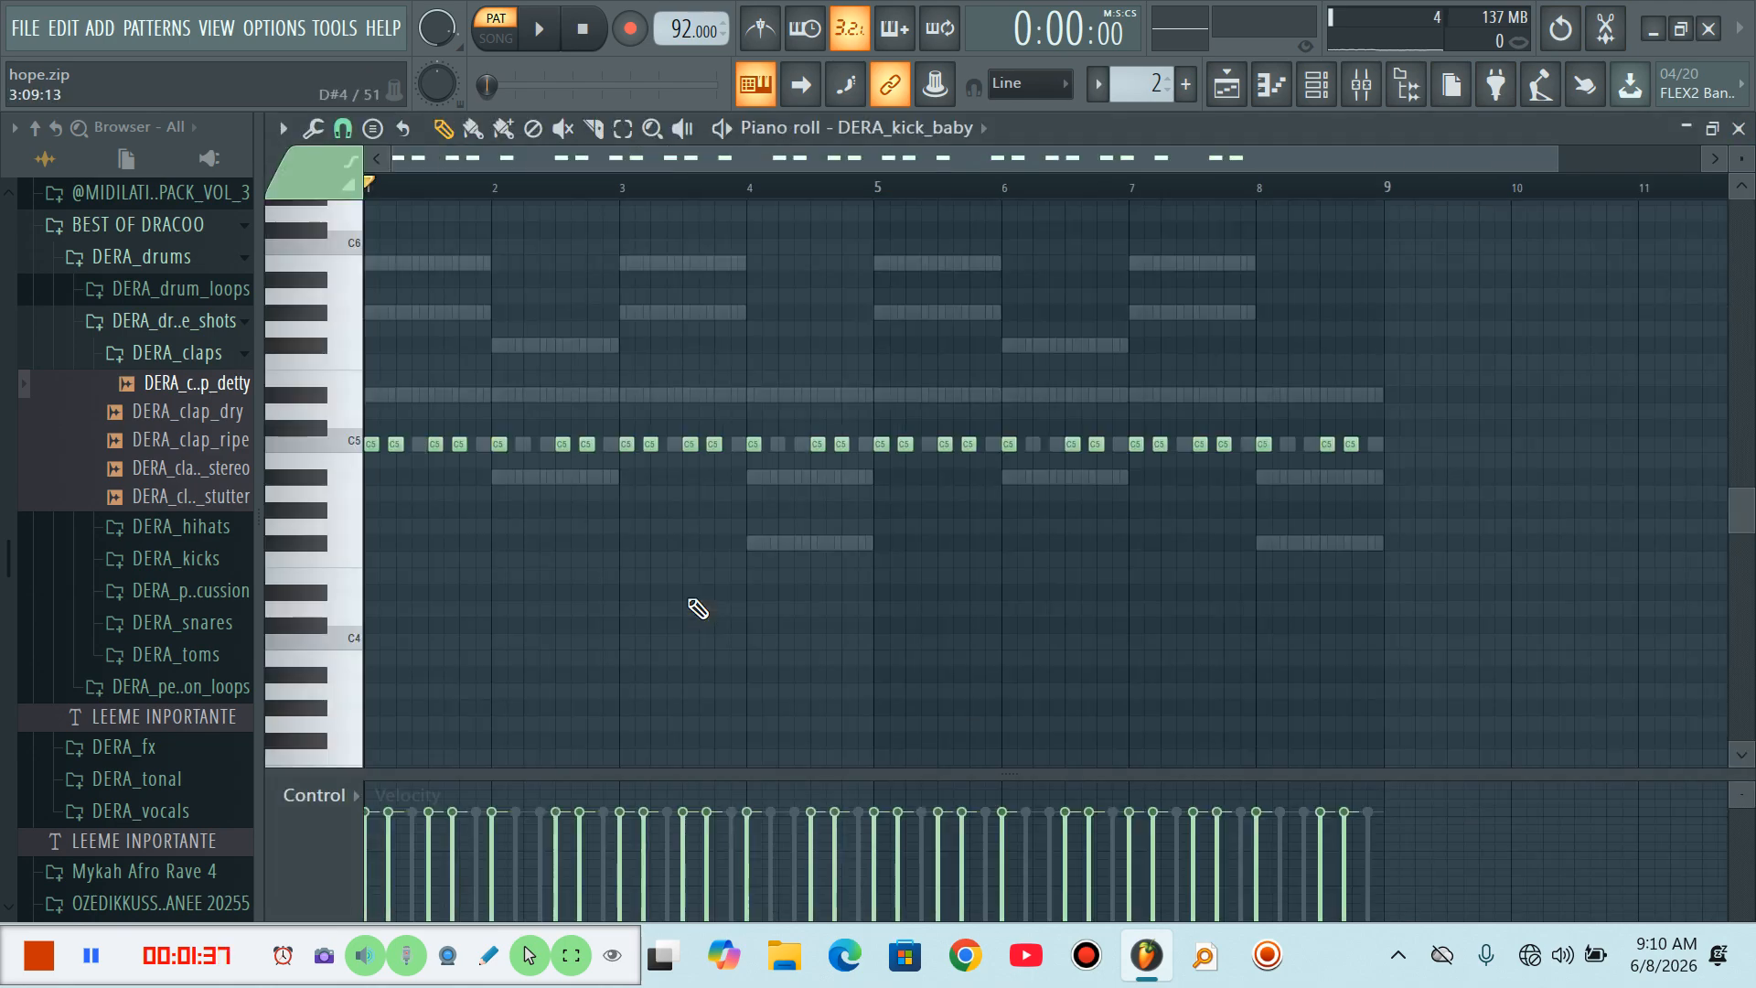
pyautogui.press('space')
pyautogui.press('space')
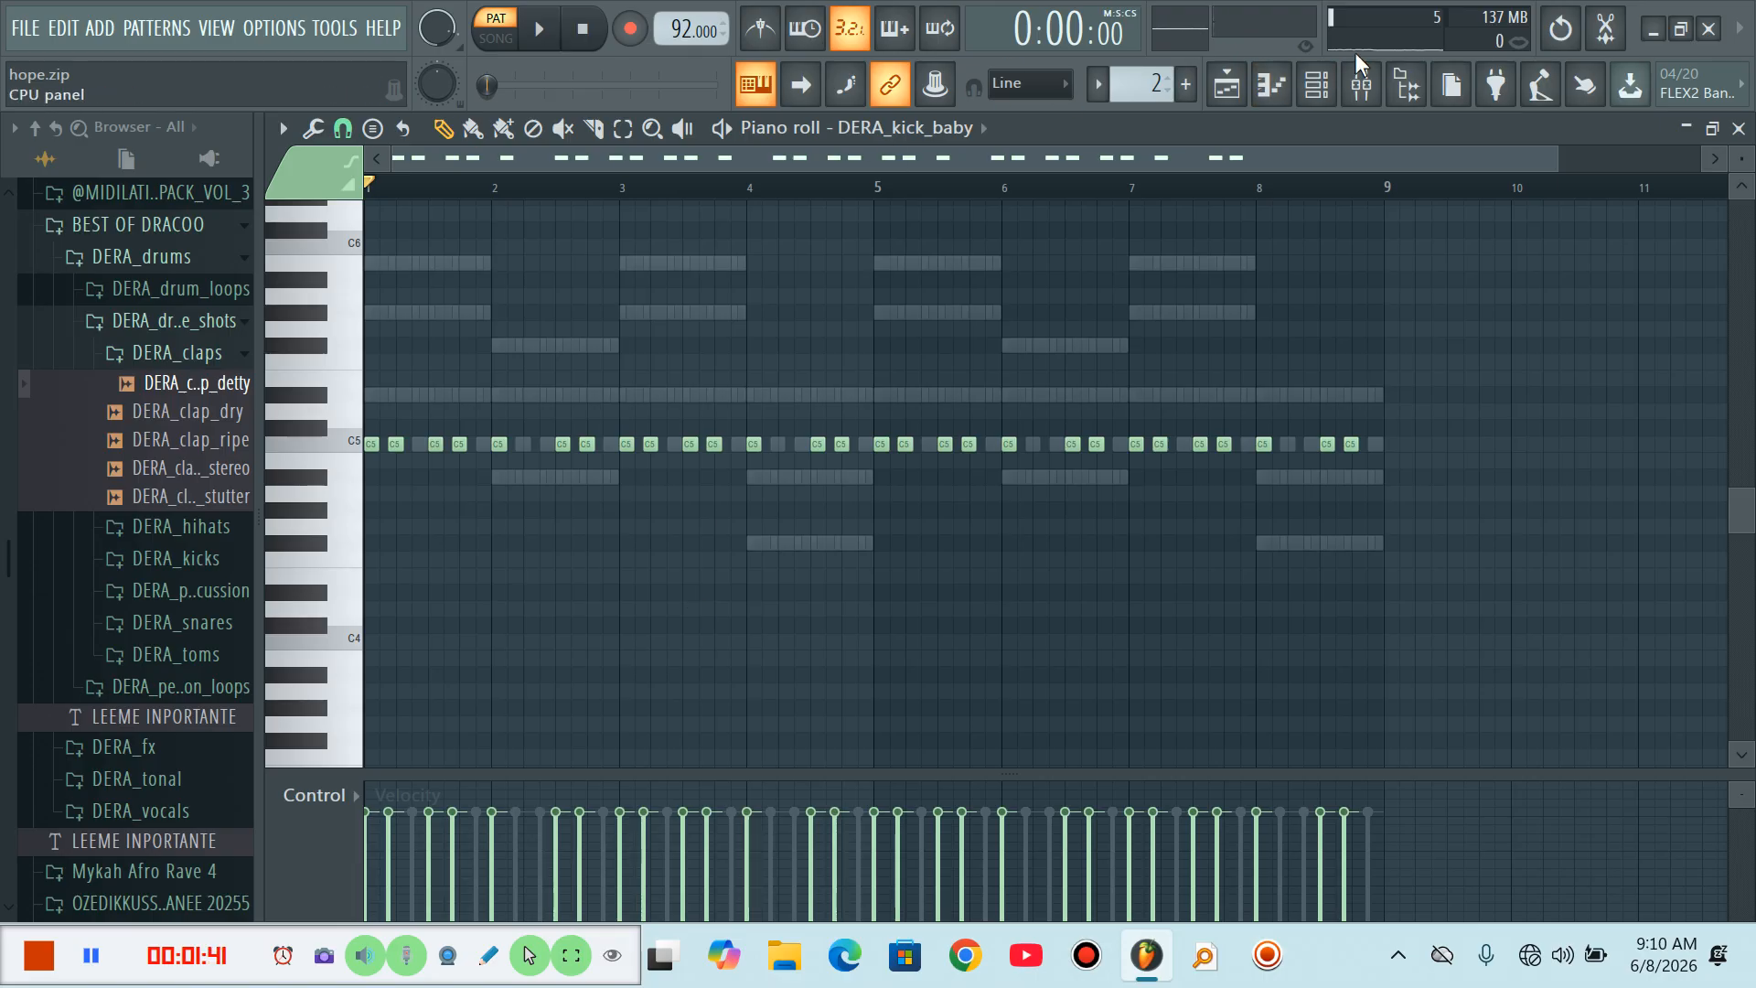
pyautogui.click(1334, 88)
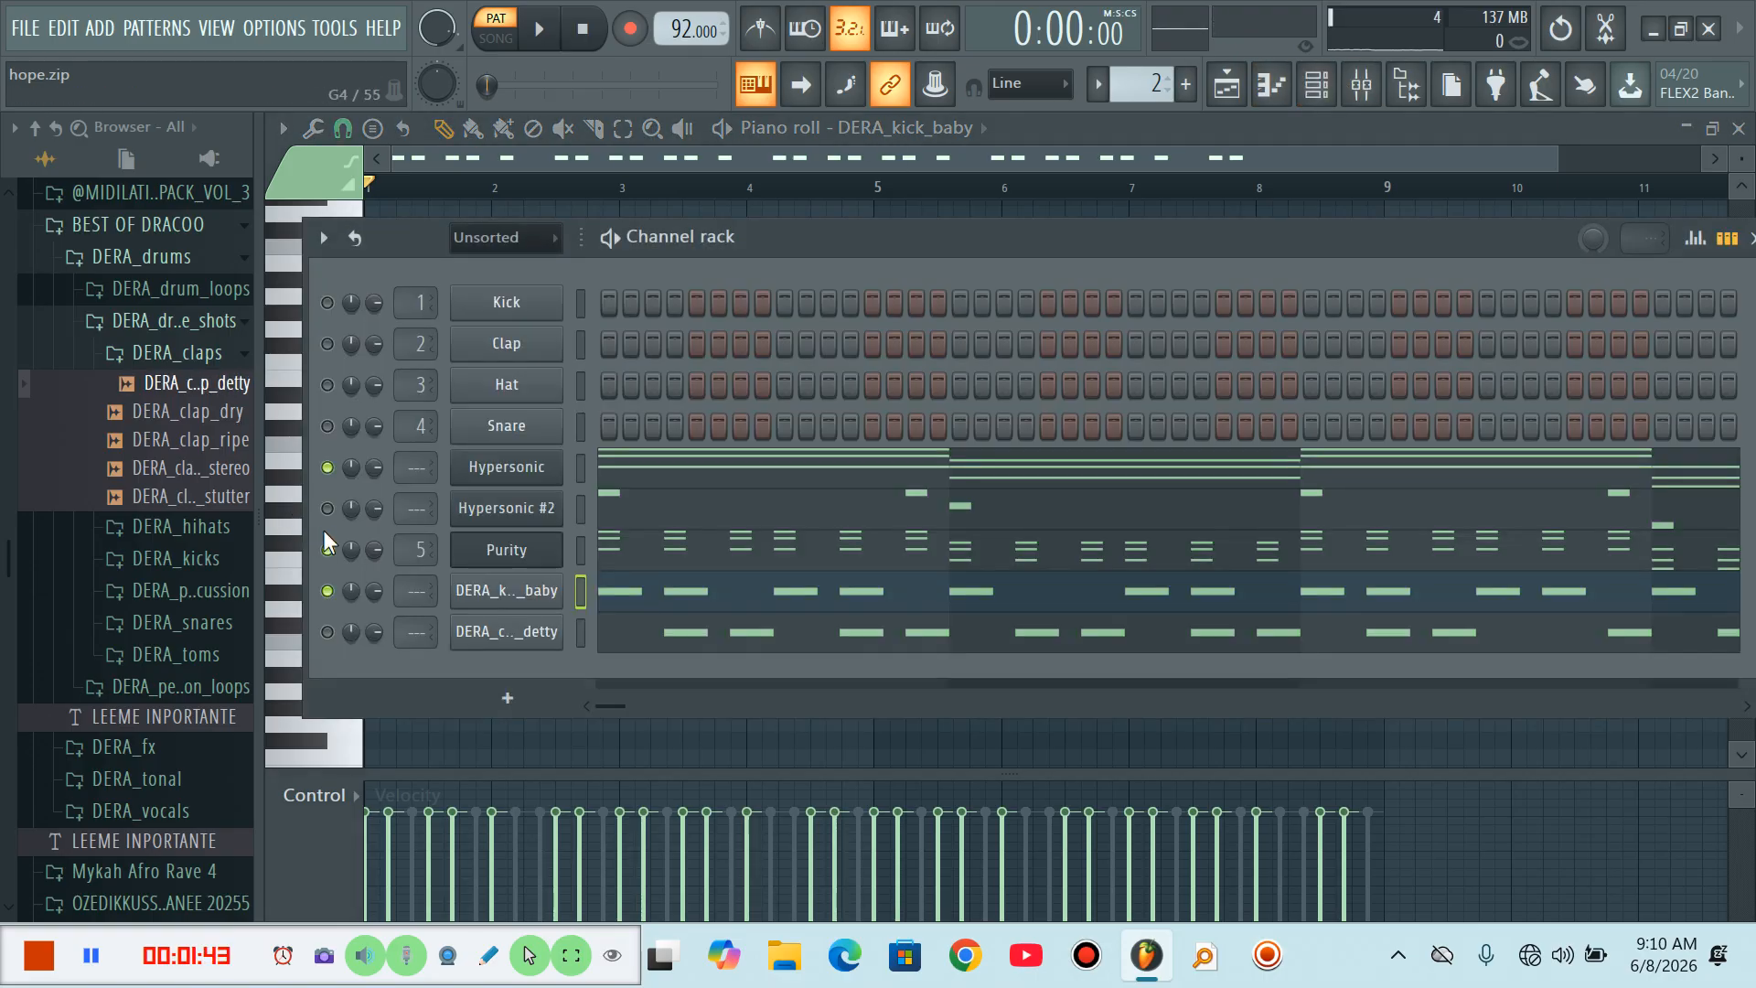
pyautogui.press('space')
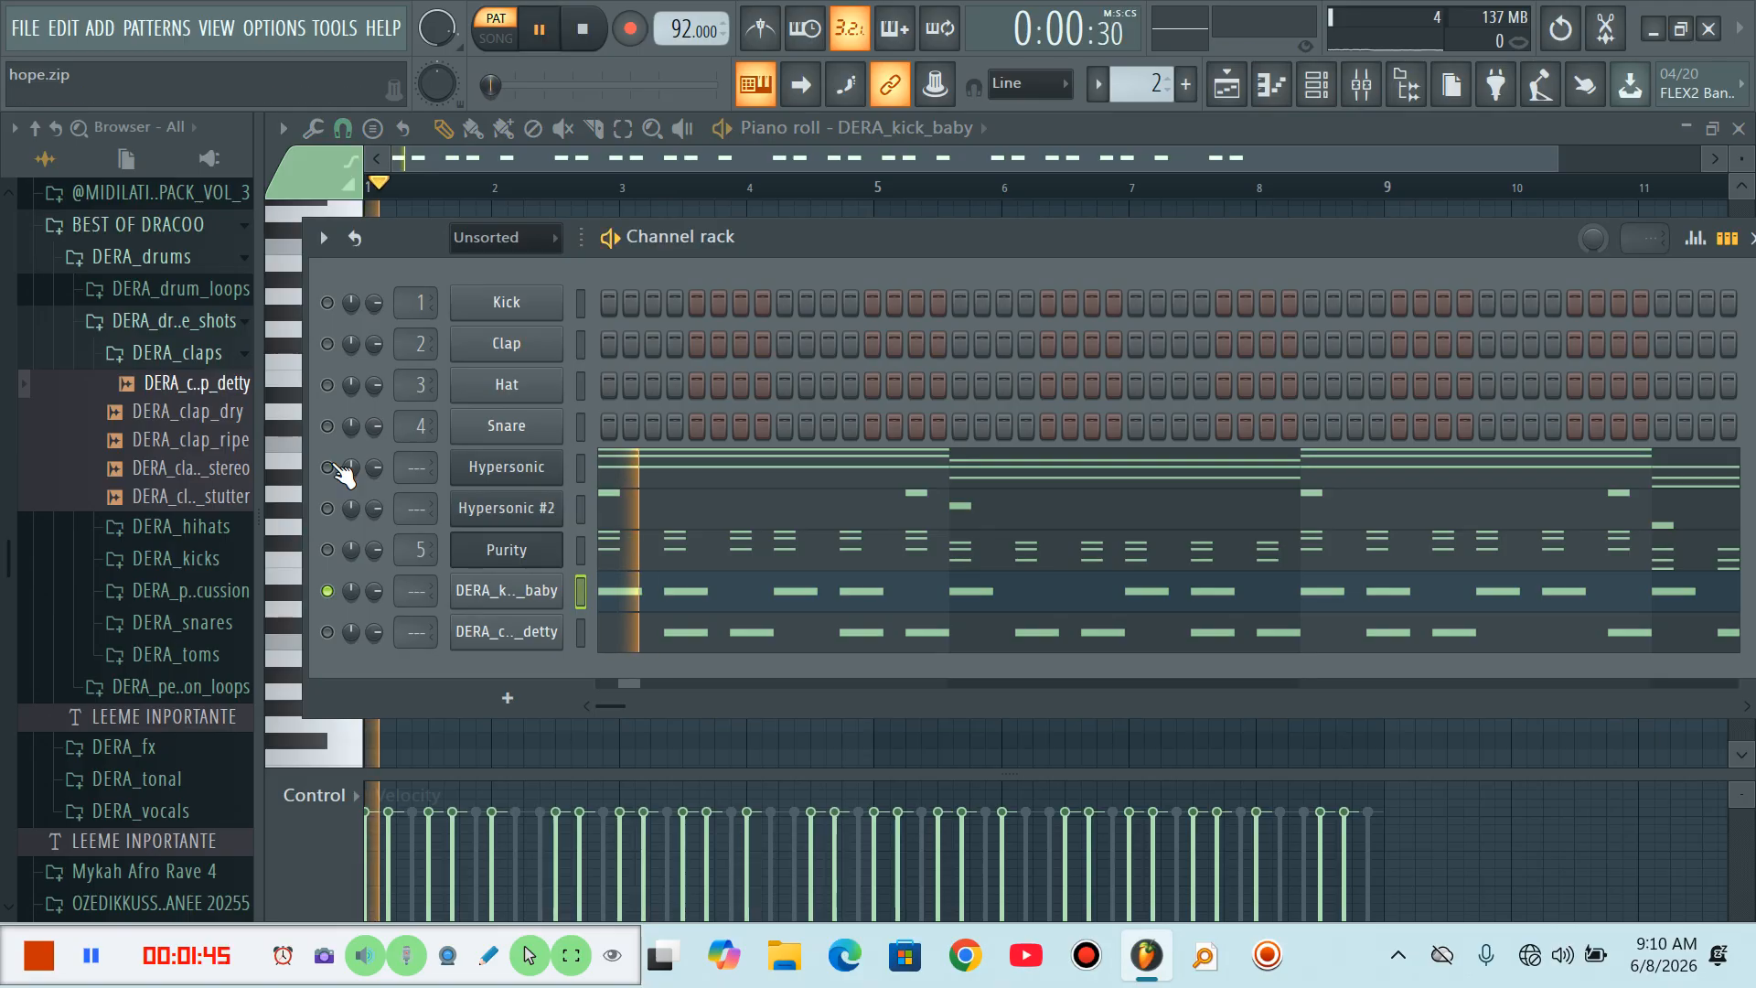
pyautogui.press('F6')
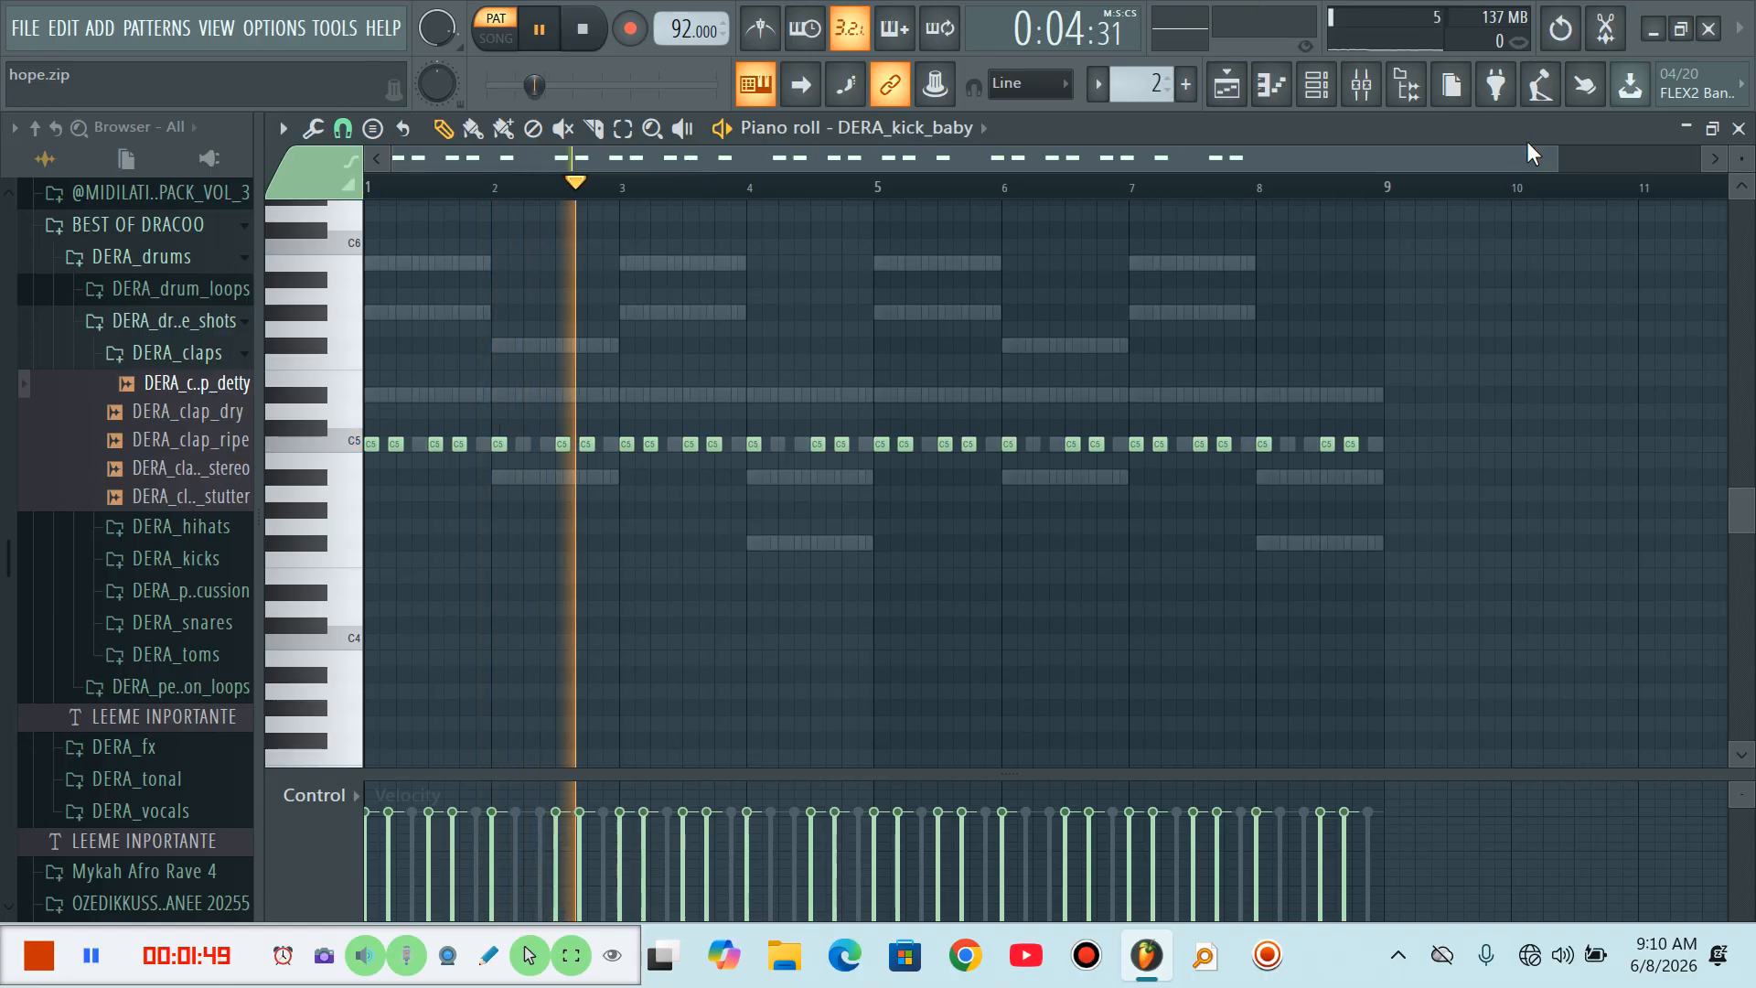
pyautogui.moveTo(1557, 160)
pyautogui.mouseDown()
pyautogui.moveTo(1111, 196)
pyautogui.moveTo(1279, 224)
pyautogui.moveTo(1260, 229)
pyautogui.mouseUp()
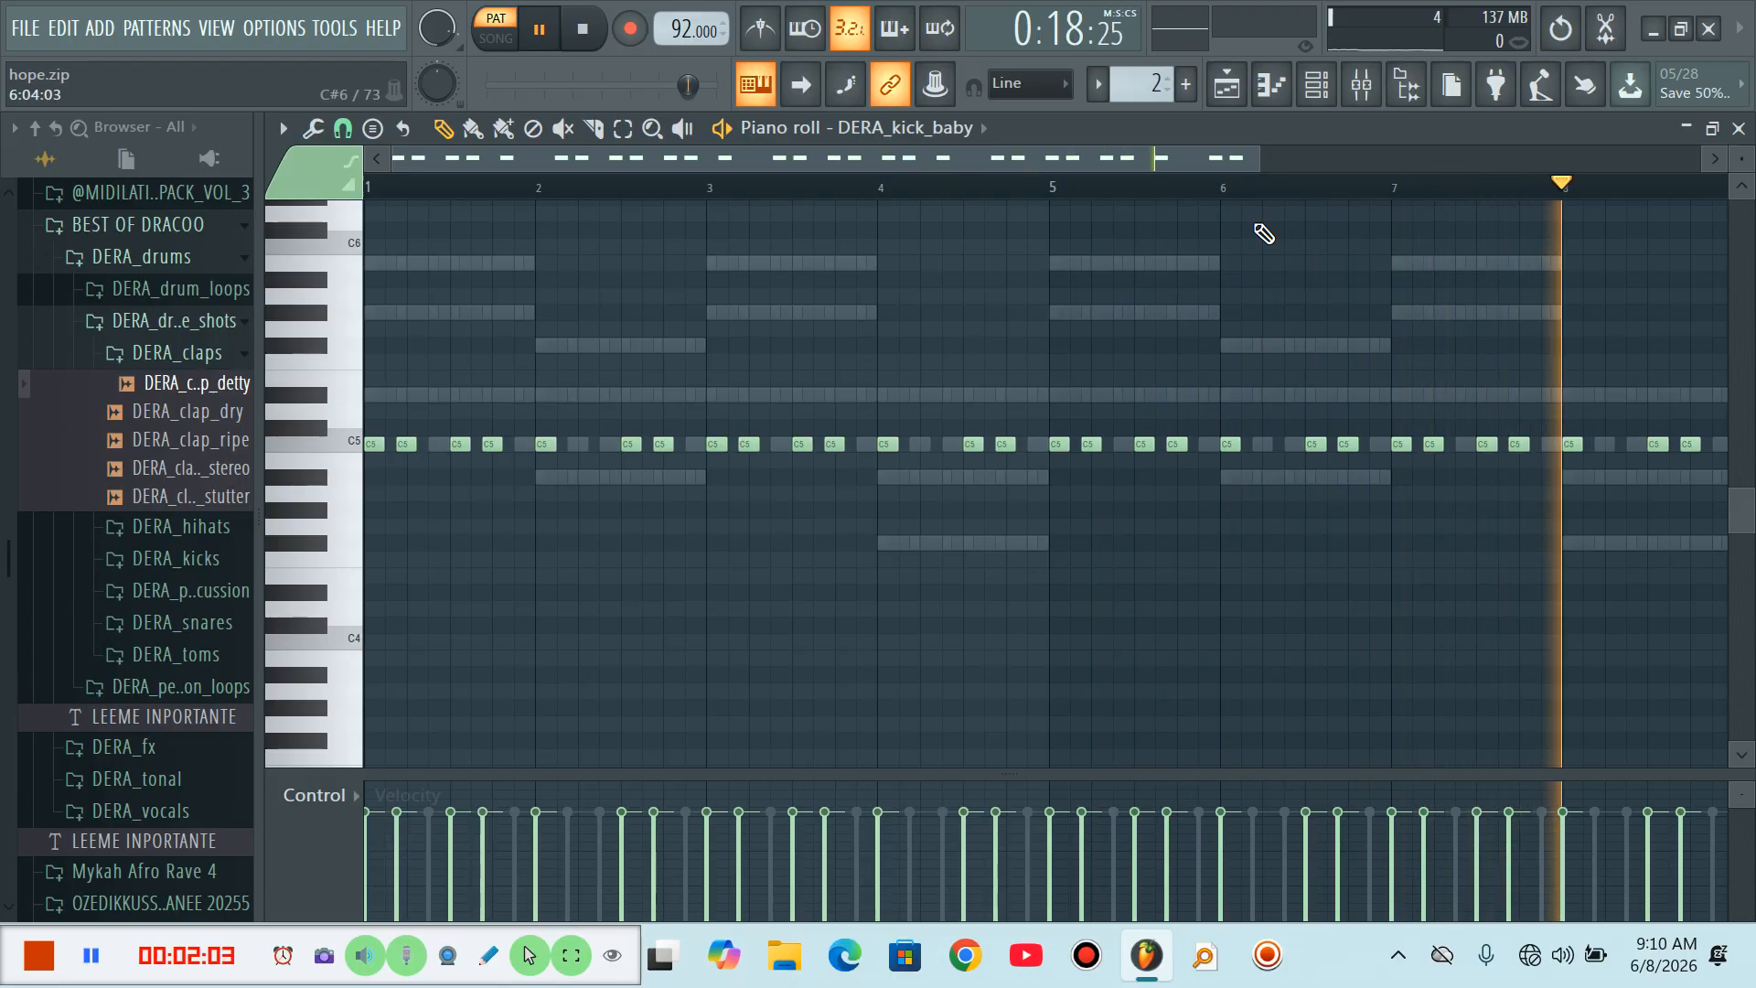
pyautogui.press('space')
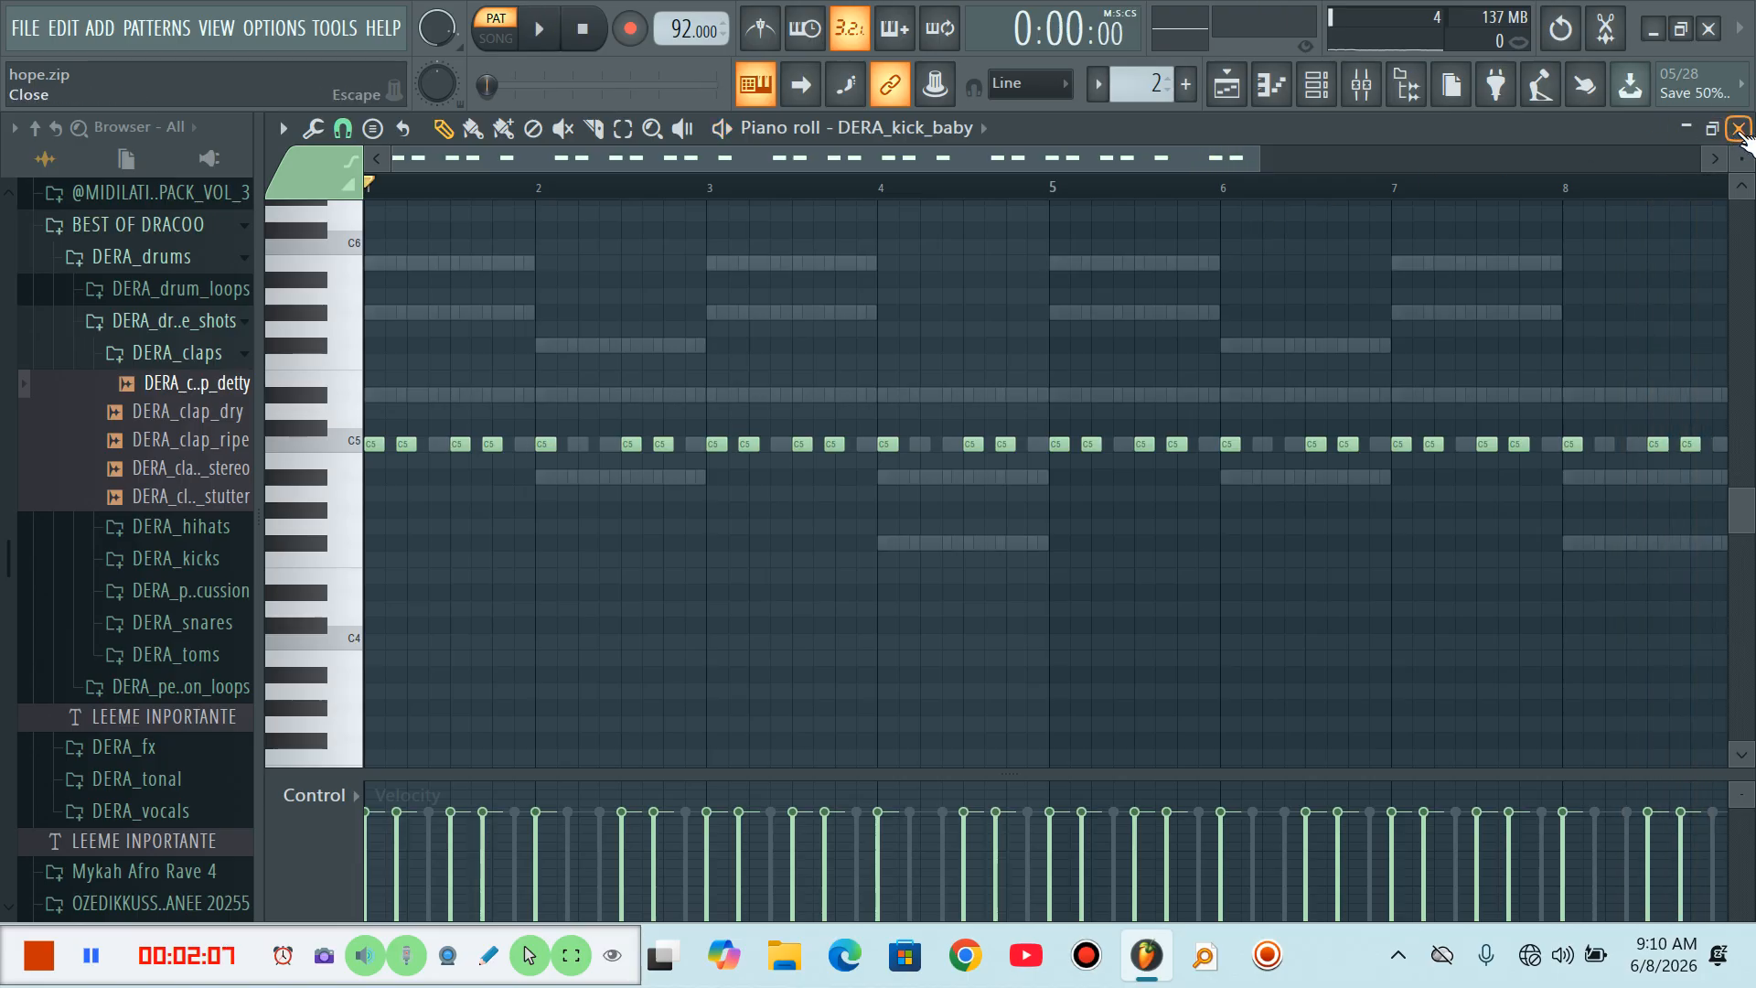
pyautogui.click(1738, 128)
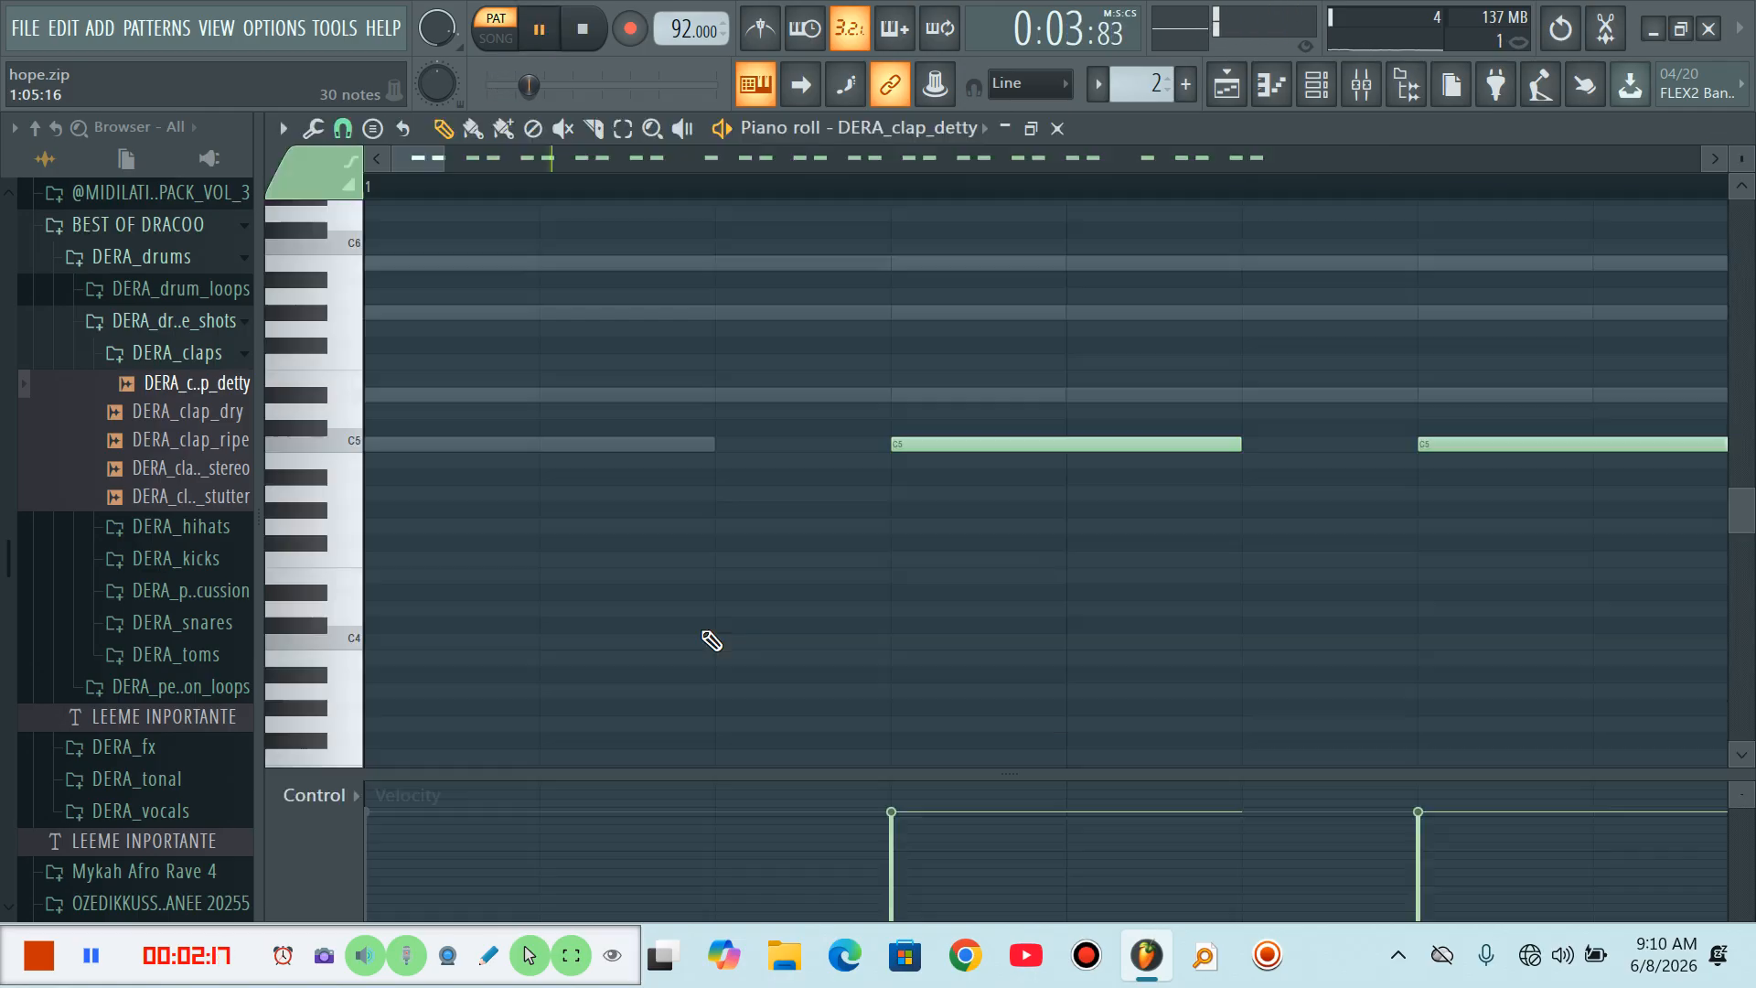
# Play the DERA_clap_detty channel together with the kick and review its notes in the piano roll
pyautogui.click(712, 643)
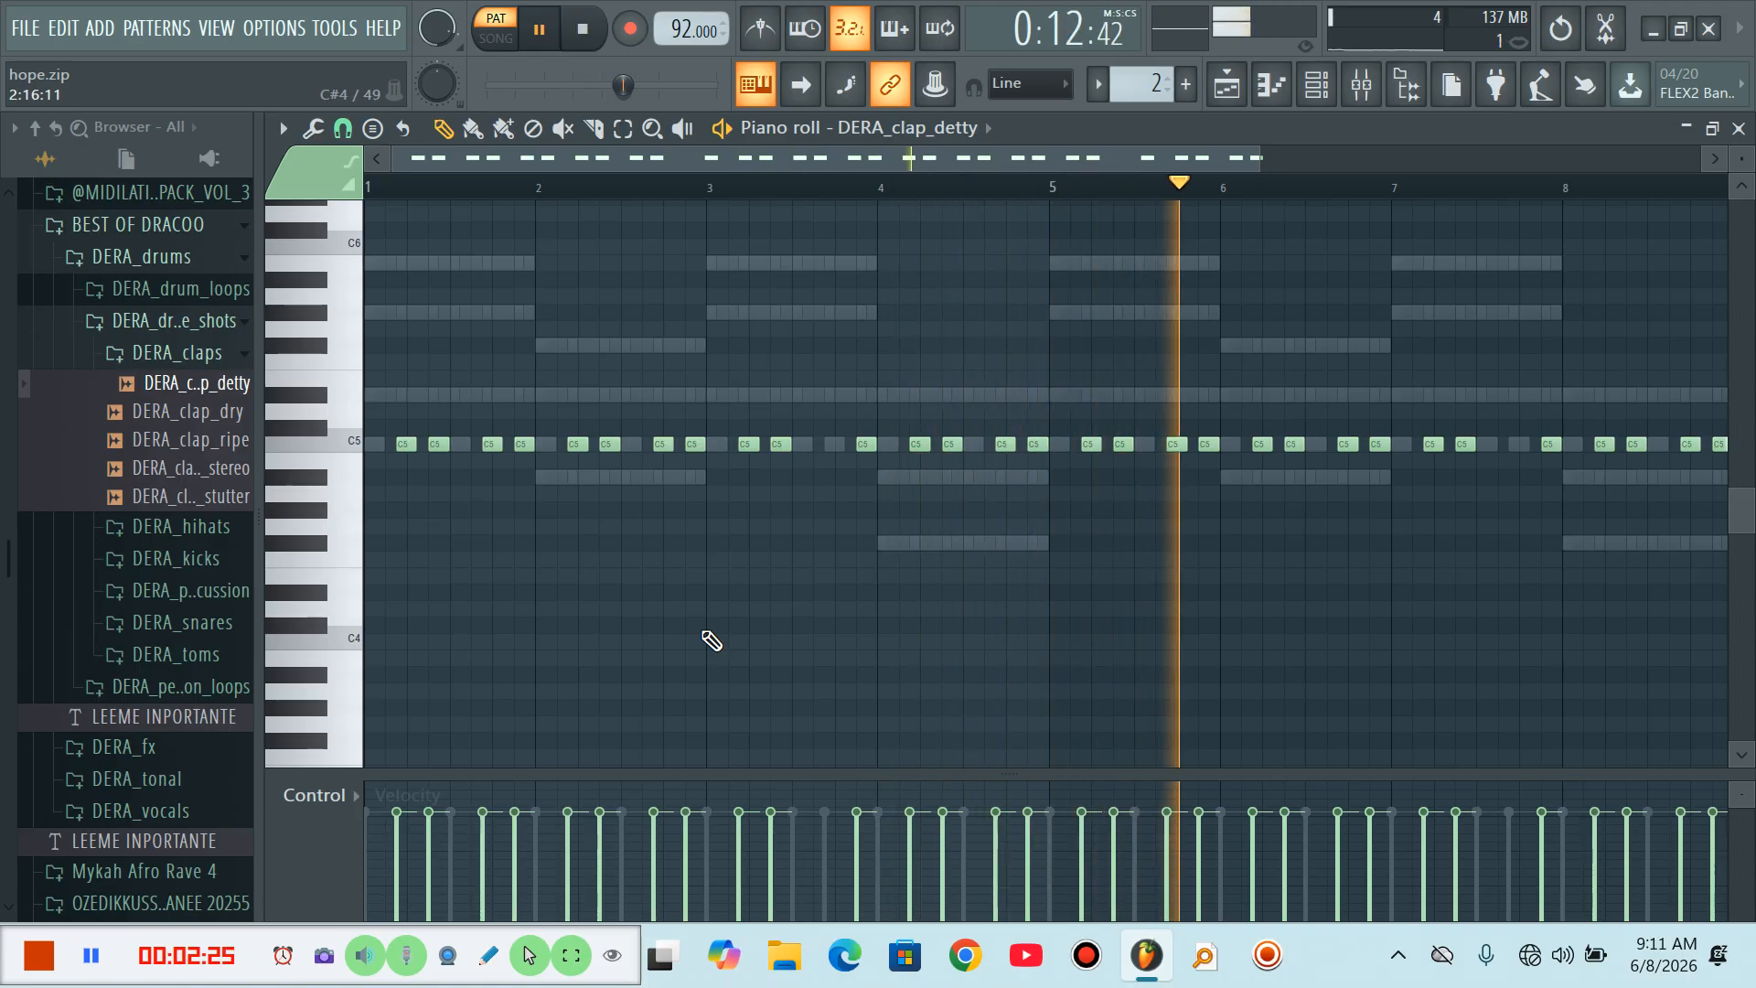
pyautogui.press('space')
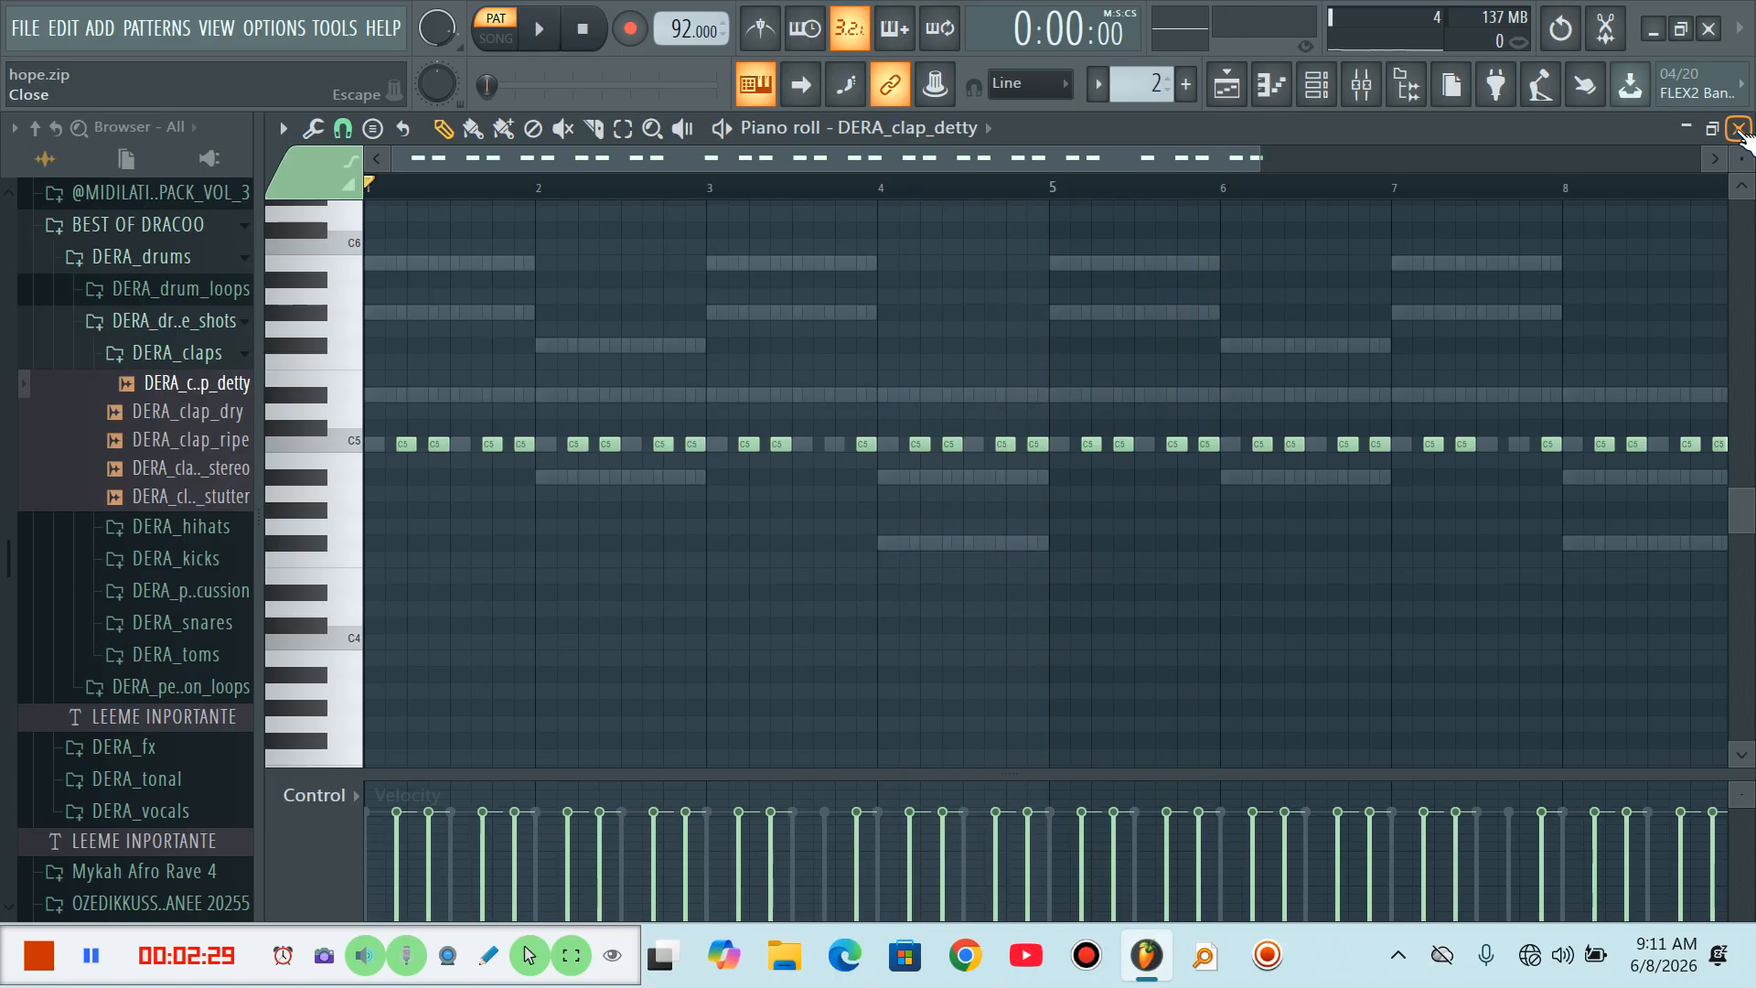
pyautogui.click(1738, 129)
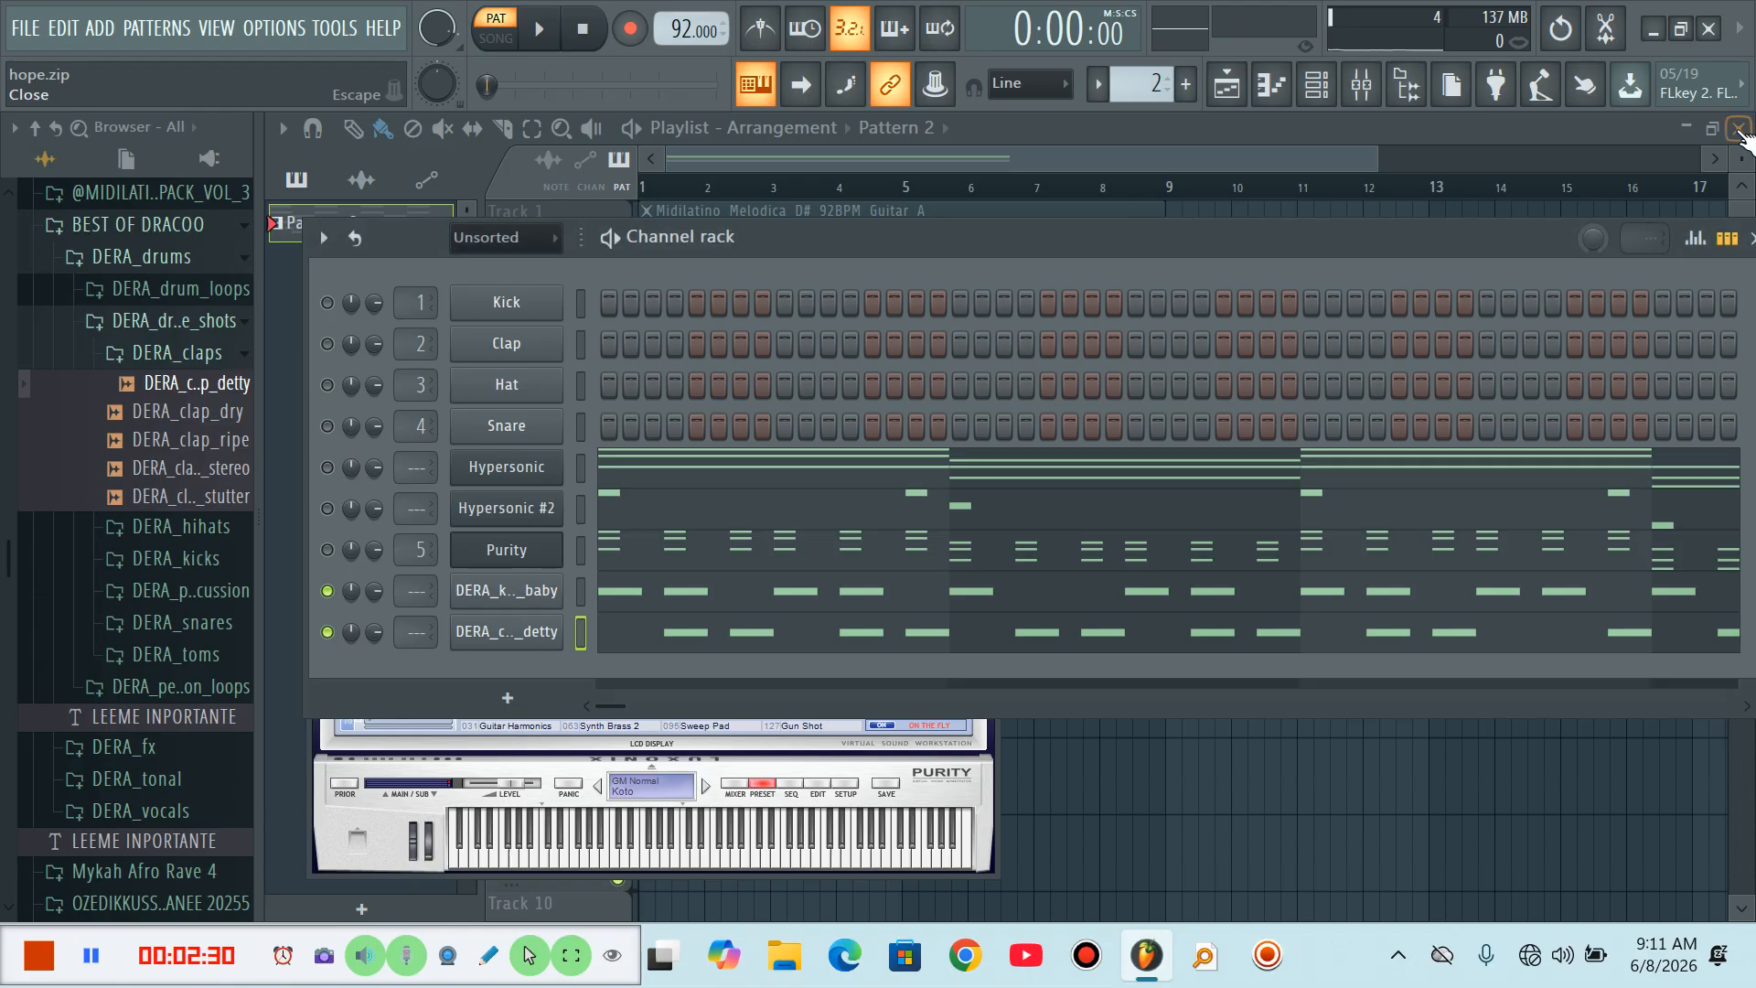
# Toggle solo on the Hypersonic channel to re-enable every channel, and play the full pattern
pyautogui.rightClick(326, 468)
pyautogui.click(332, 473)
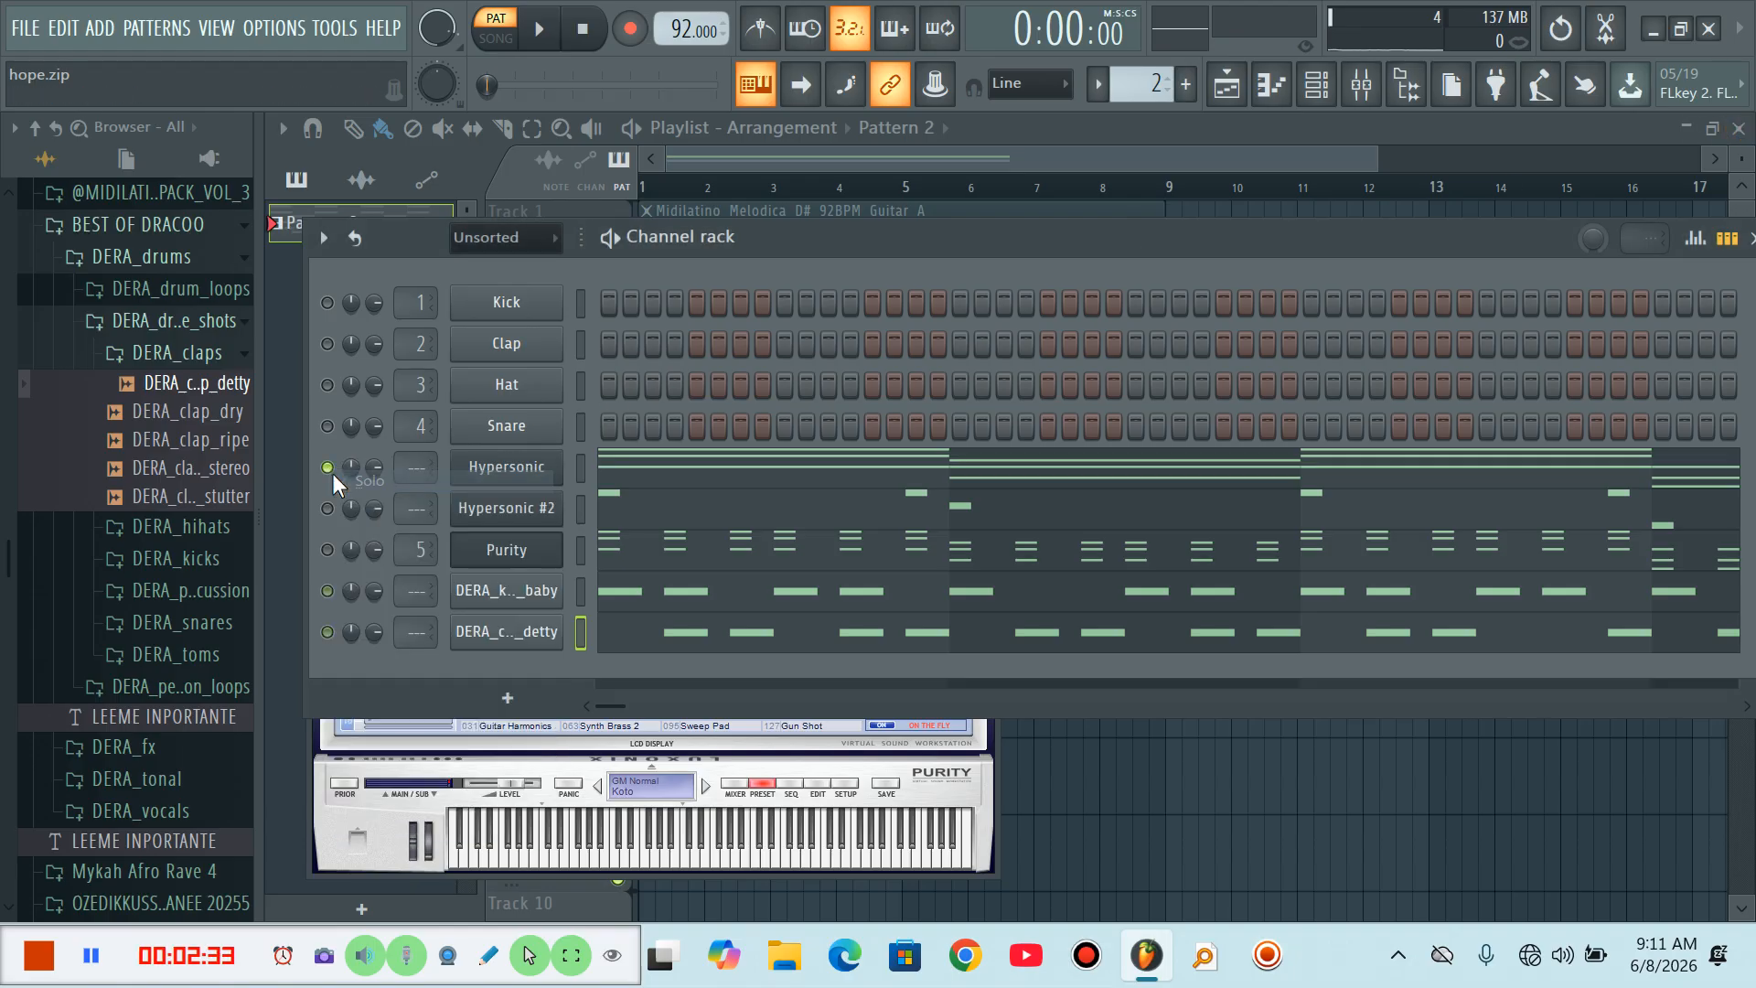
pyautogui.rightClick(328, 467)
pyautogui.click(346, 476)
pyautogui.press('space')
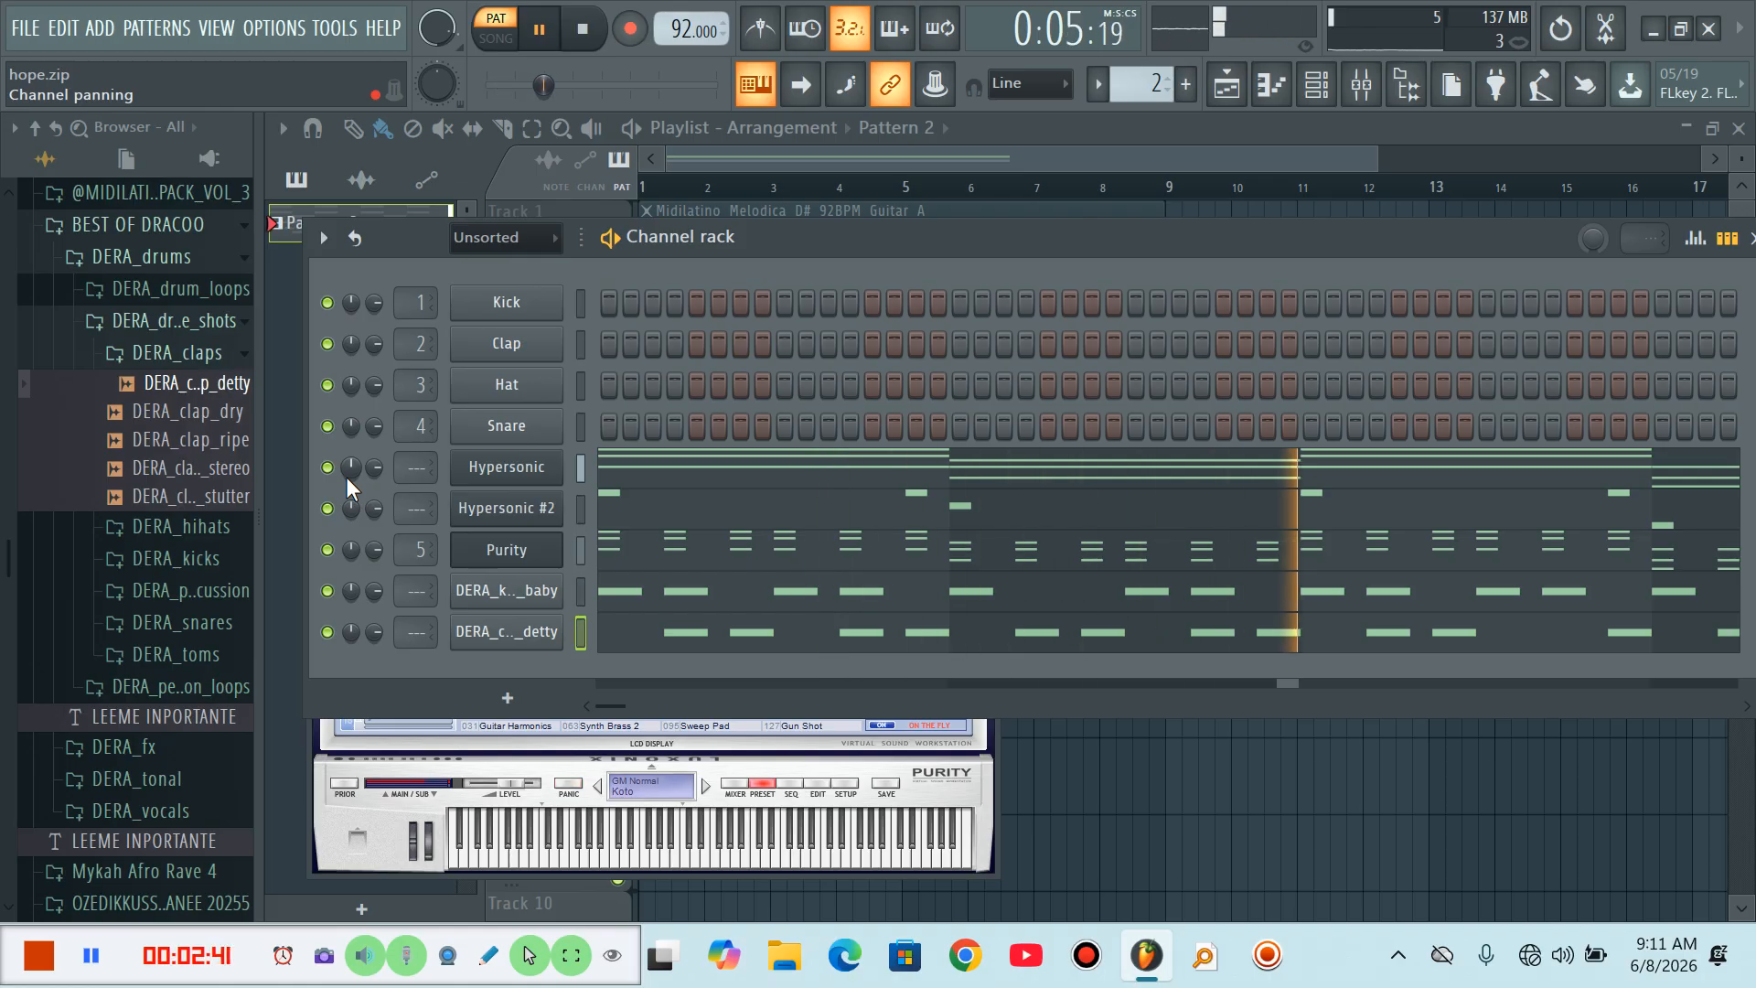
# Review the Hypersonic #2 notes in the piano roll while playing the full pattern, and close it after stopping
pyautogui.click(636, 517)
pyautogui.press('space')
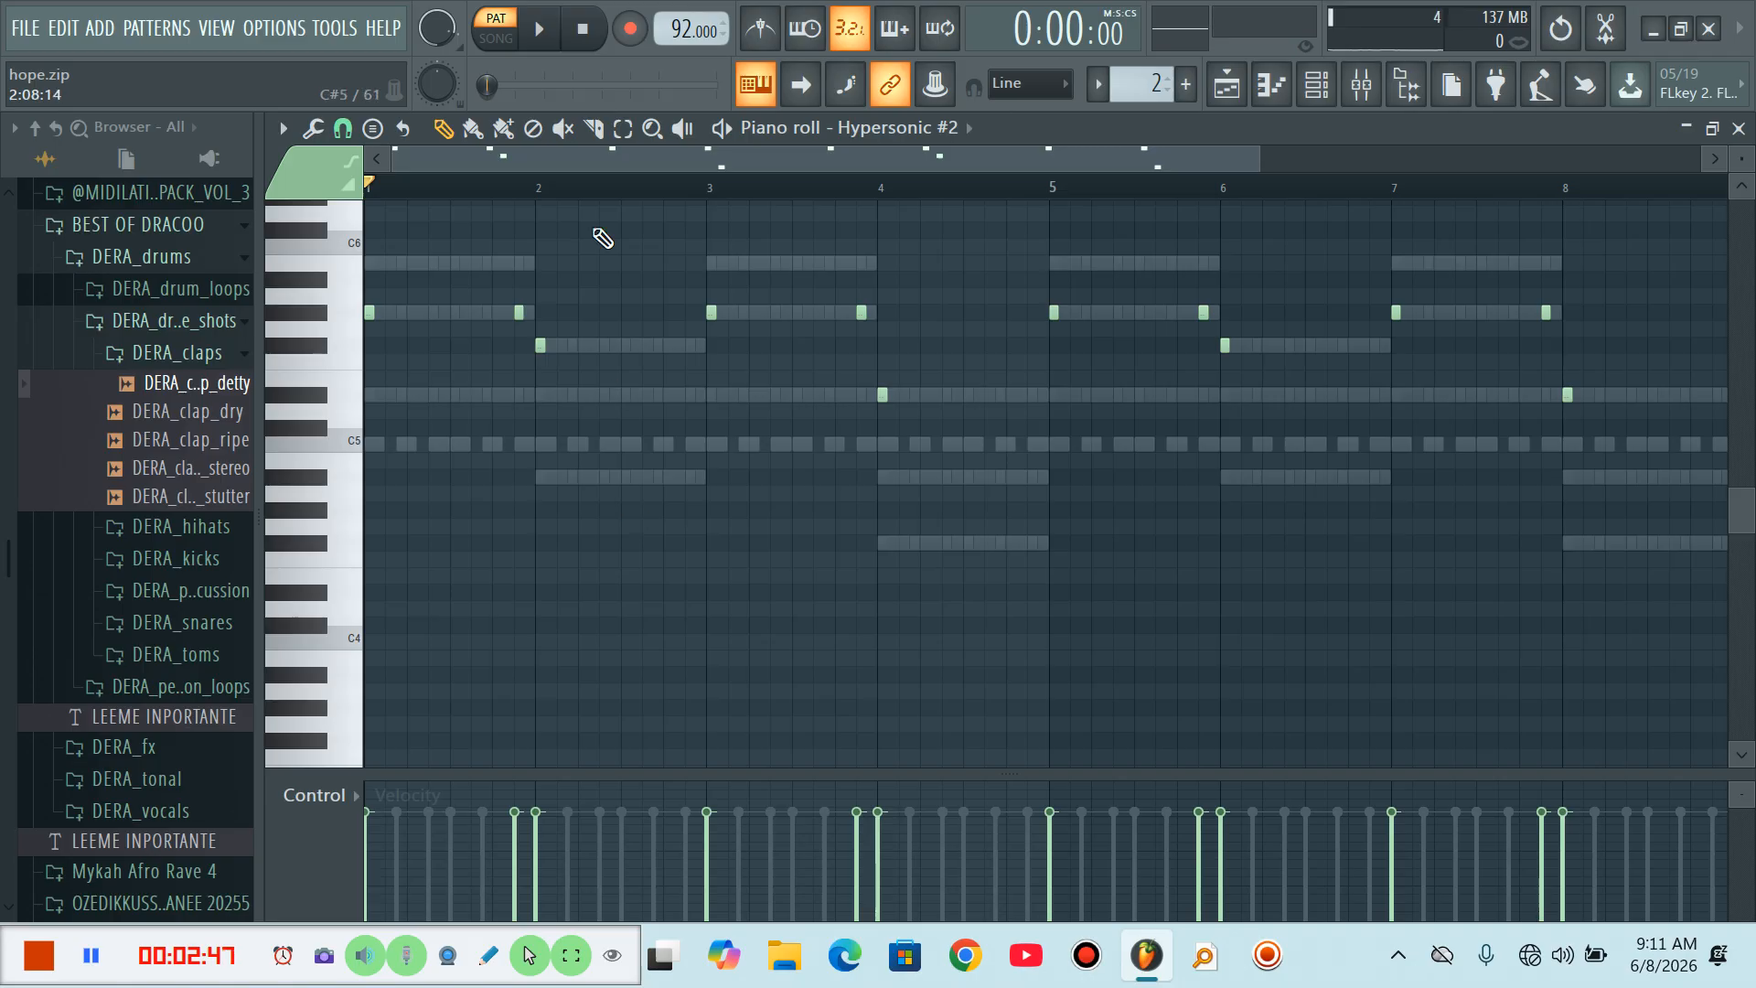
pyautogui.press('space')
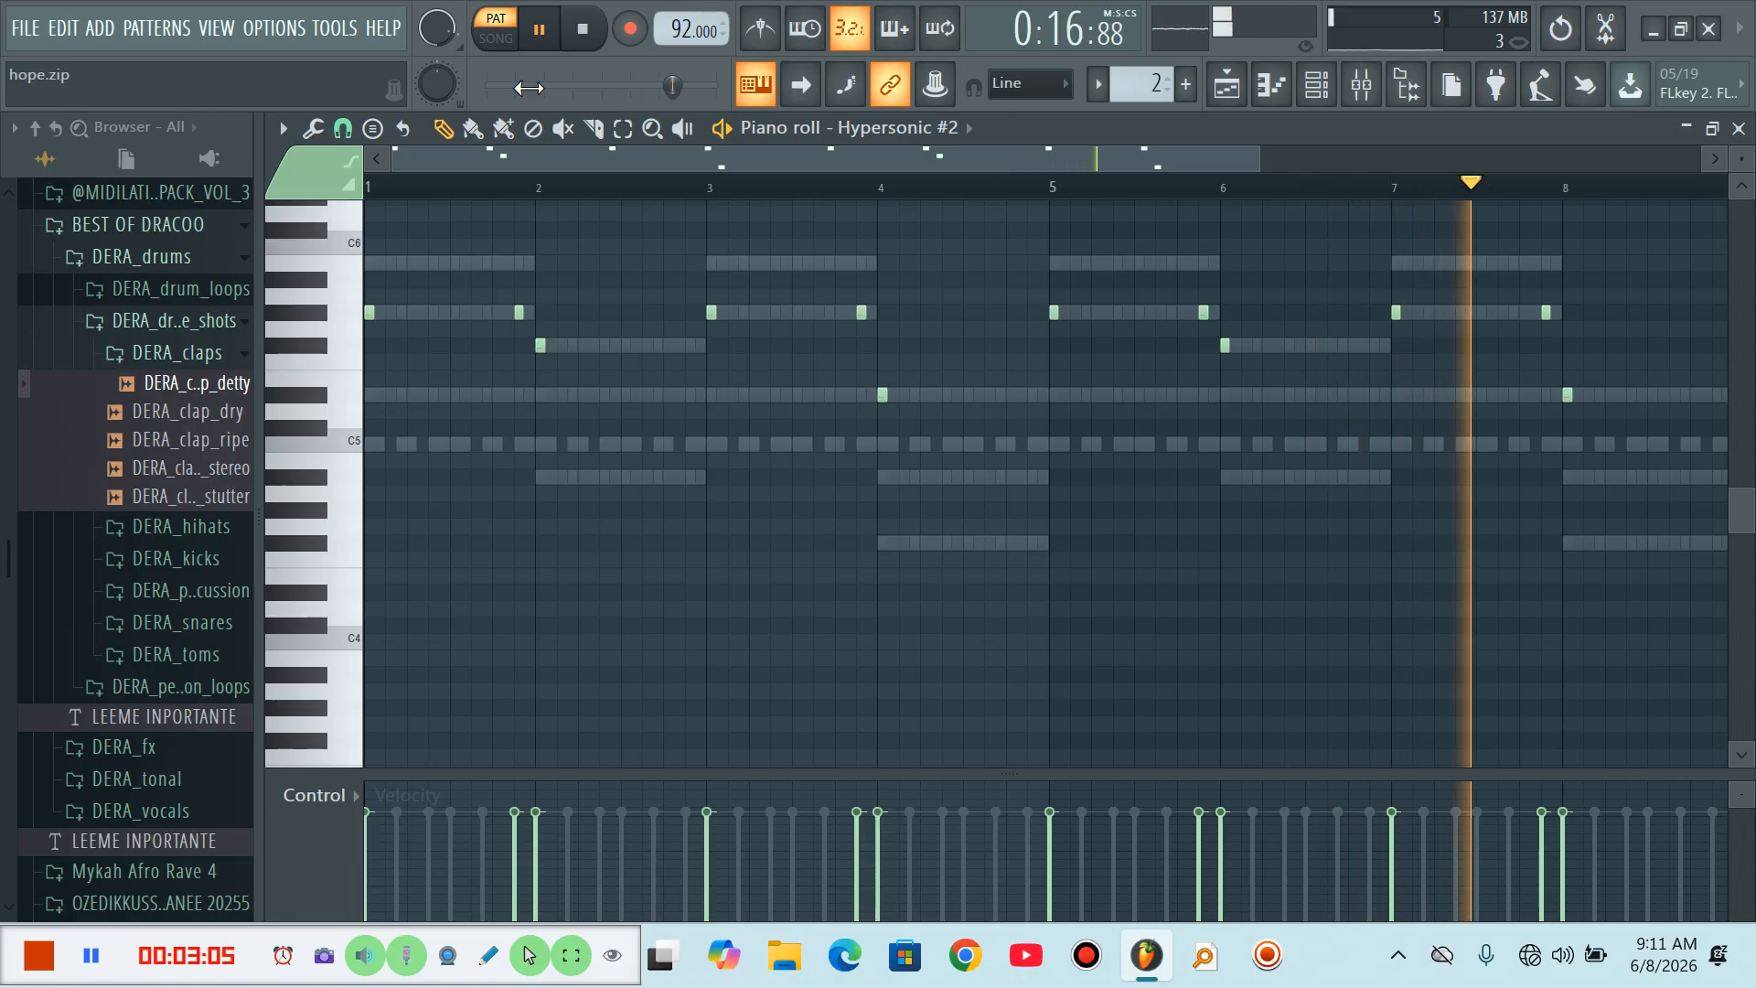
pyautogui.press('space')
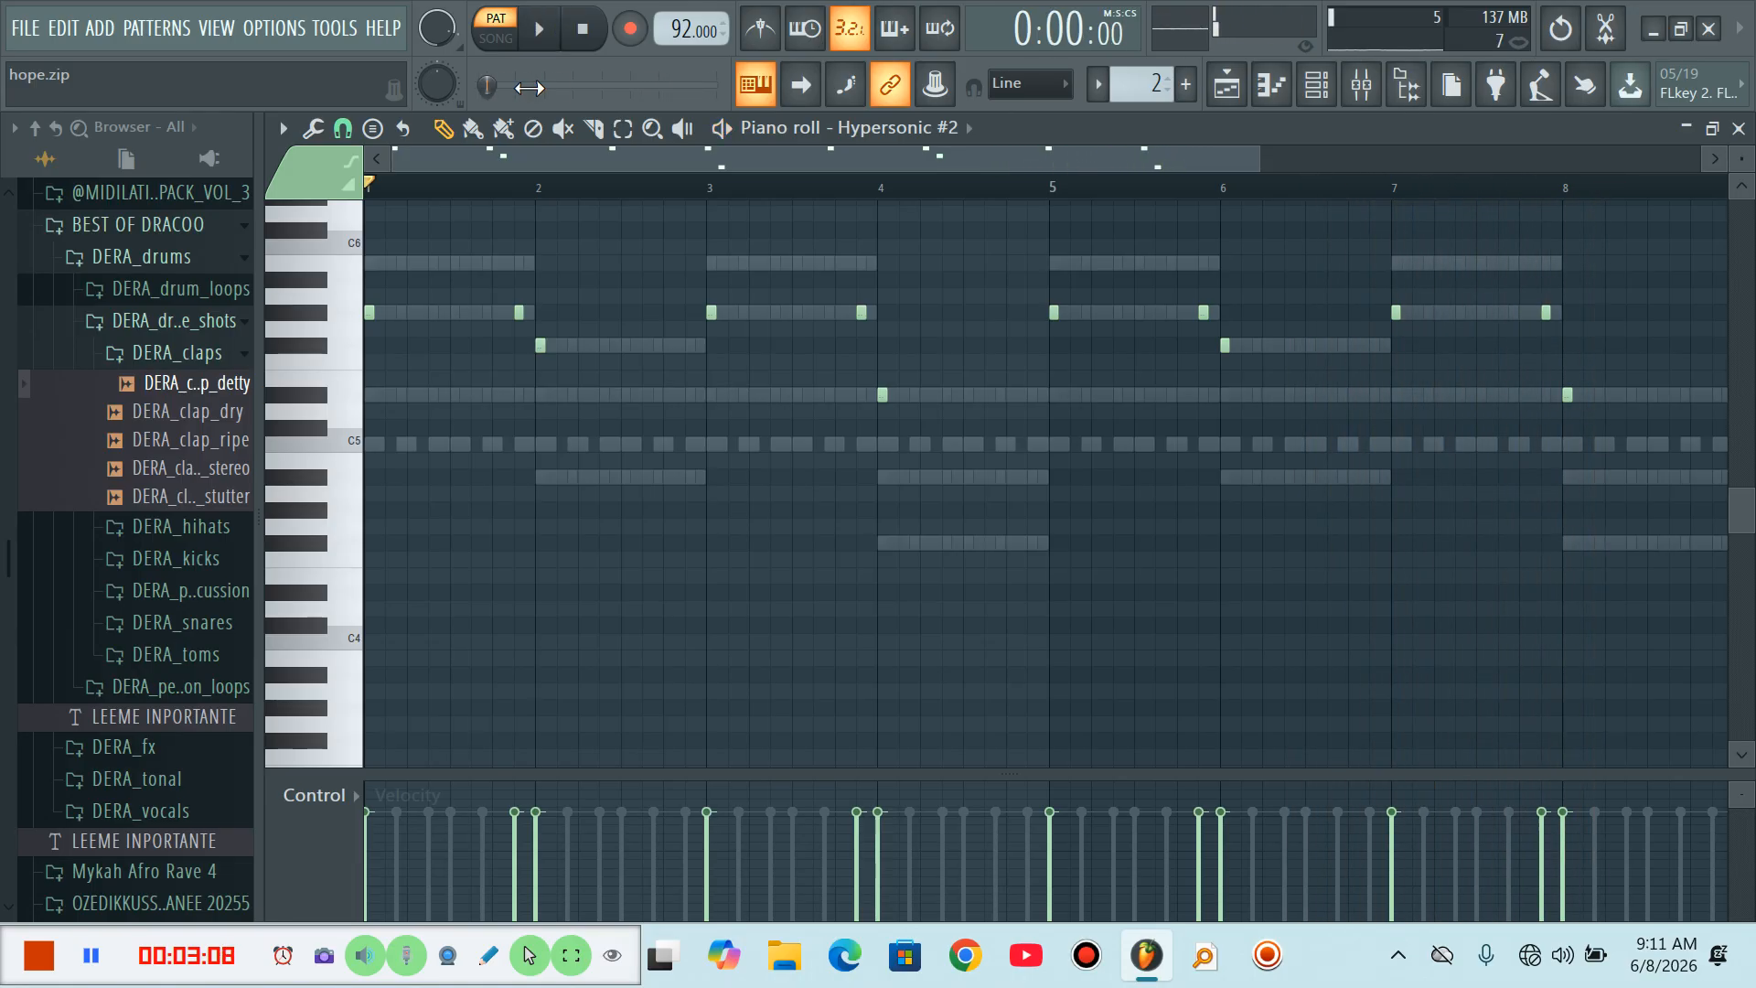
pyautogui.click(1739, 129)
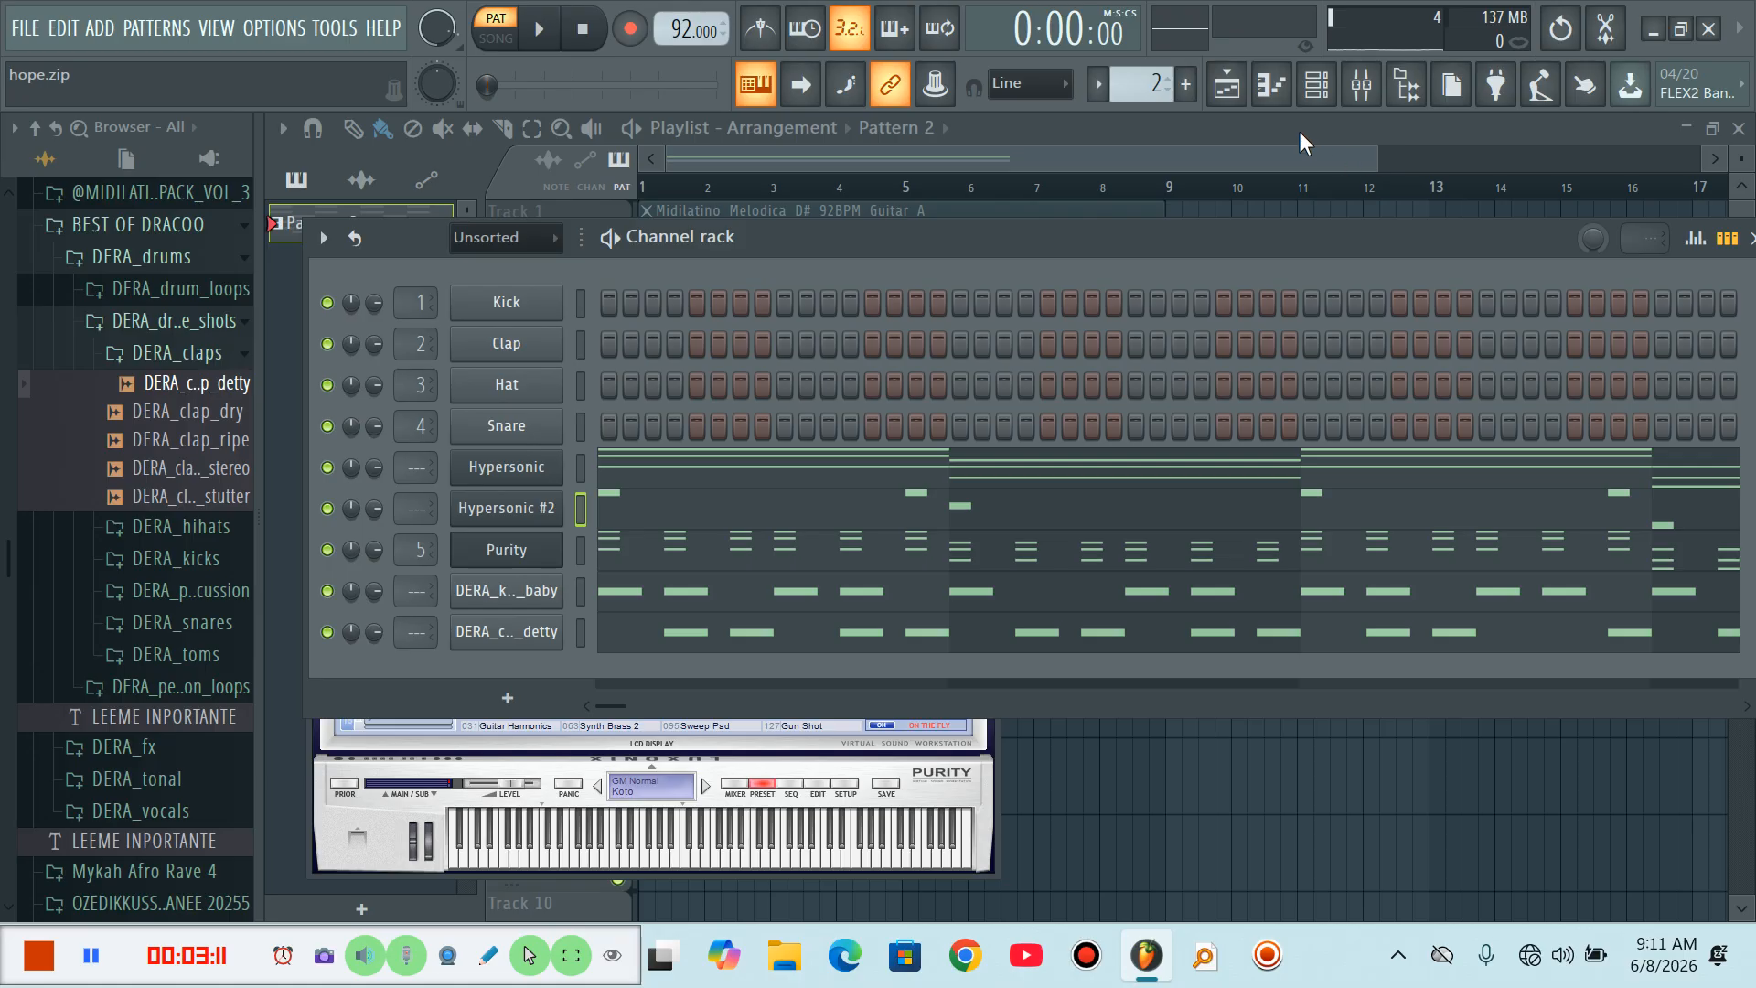
# Mute Track 2, unmute the Midilatino_Melodica guitar loop on Track 1 and play the playlist in song mode
pyautogui.click(1258, 130)
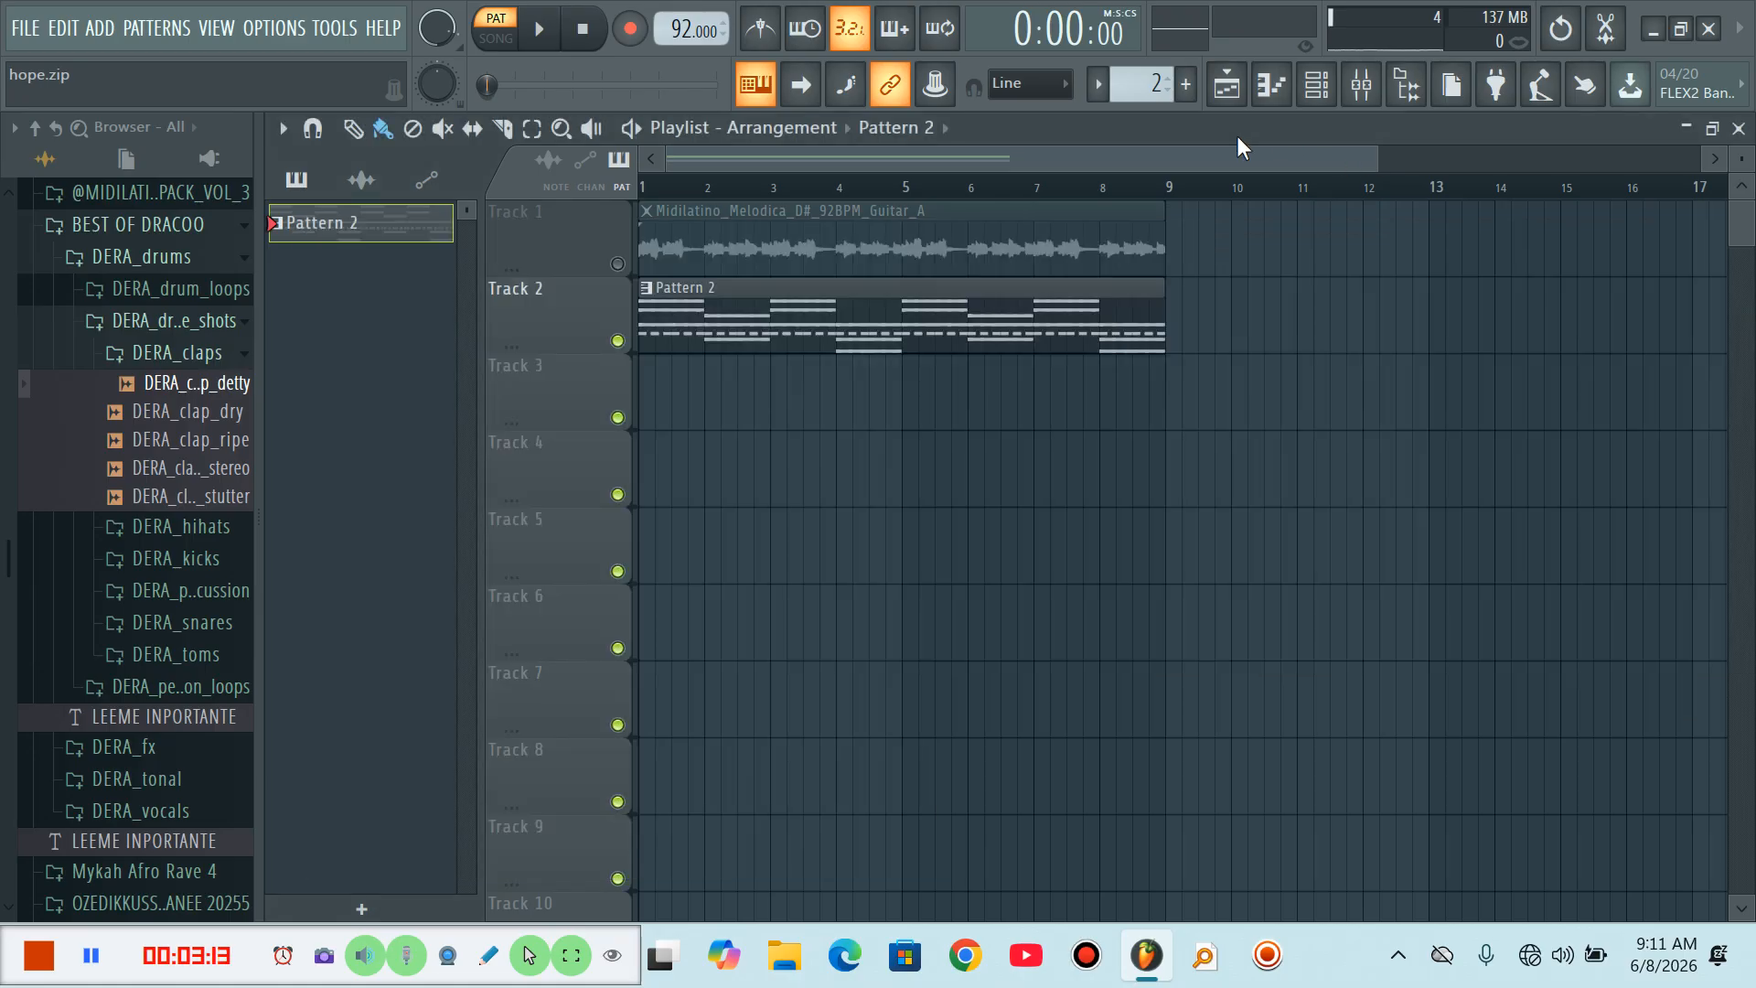
pyautogui.click(630, 349)
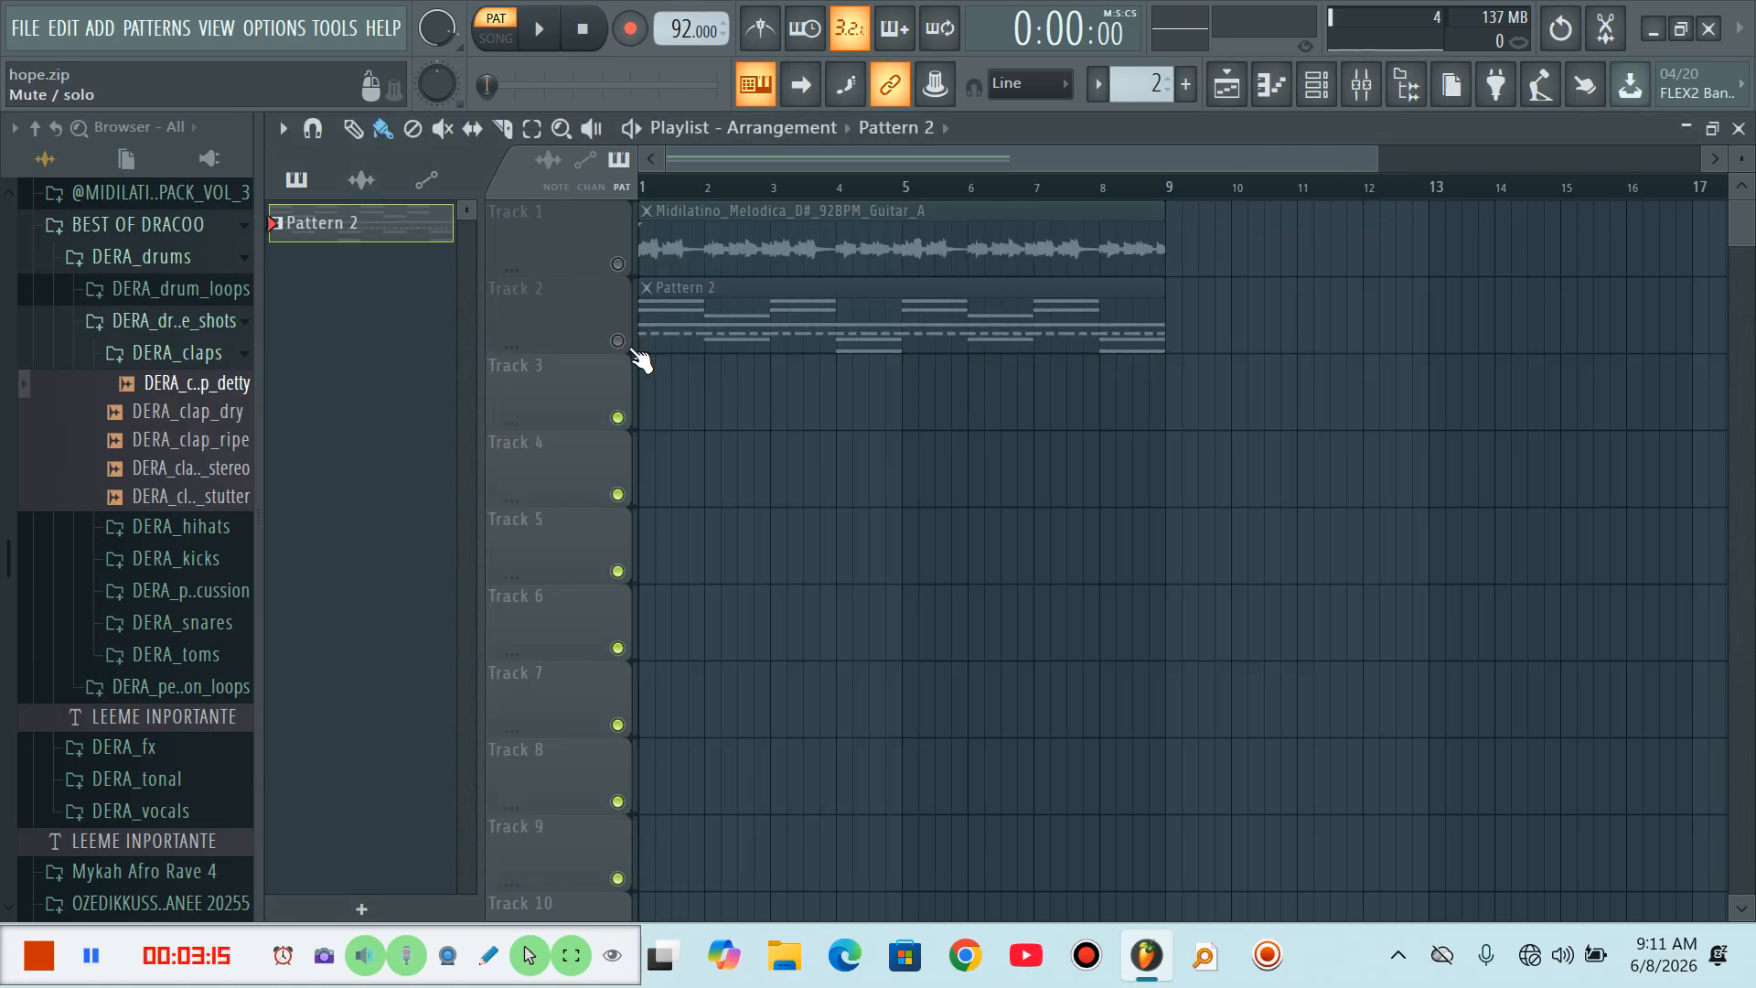
pyautogui.click(619, 264)
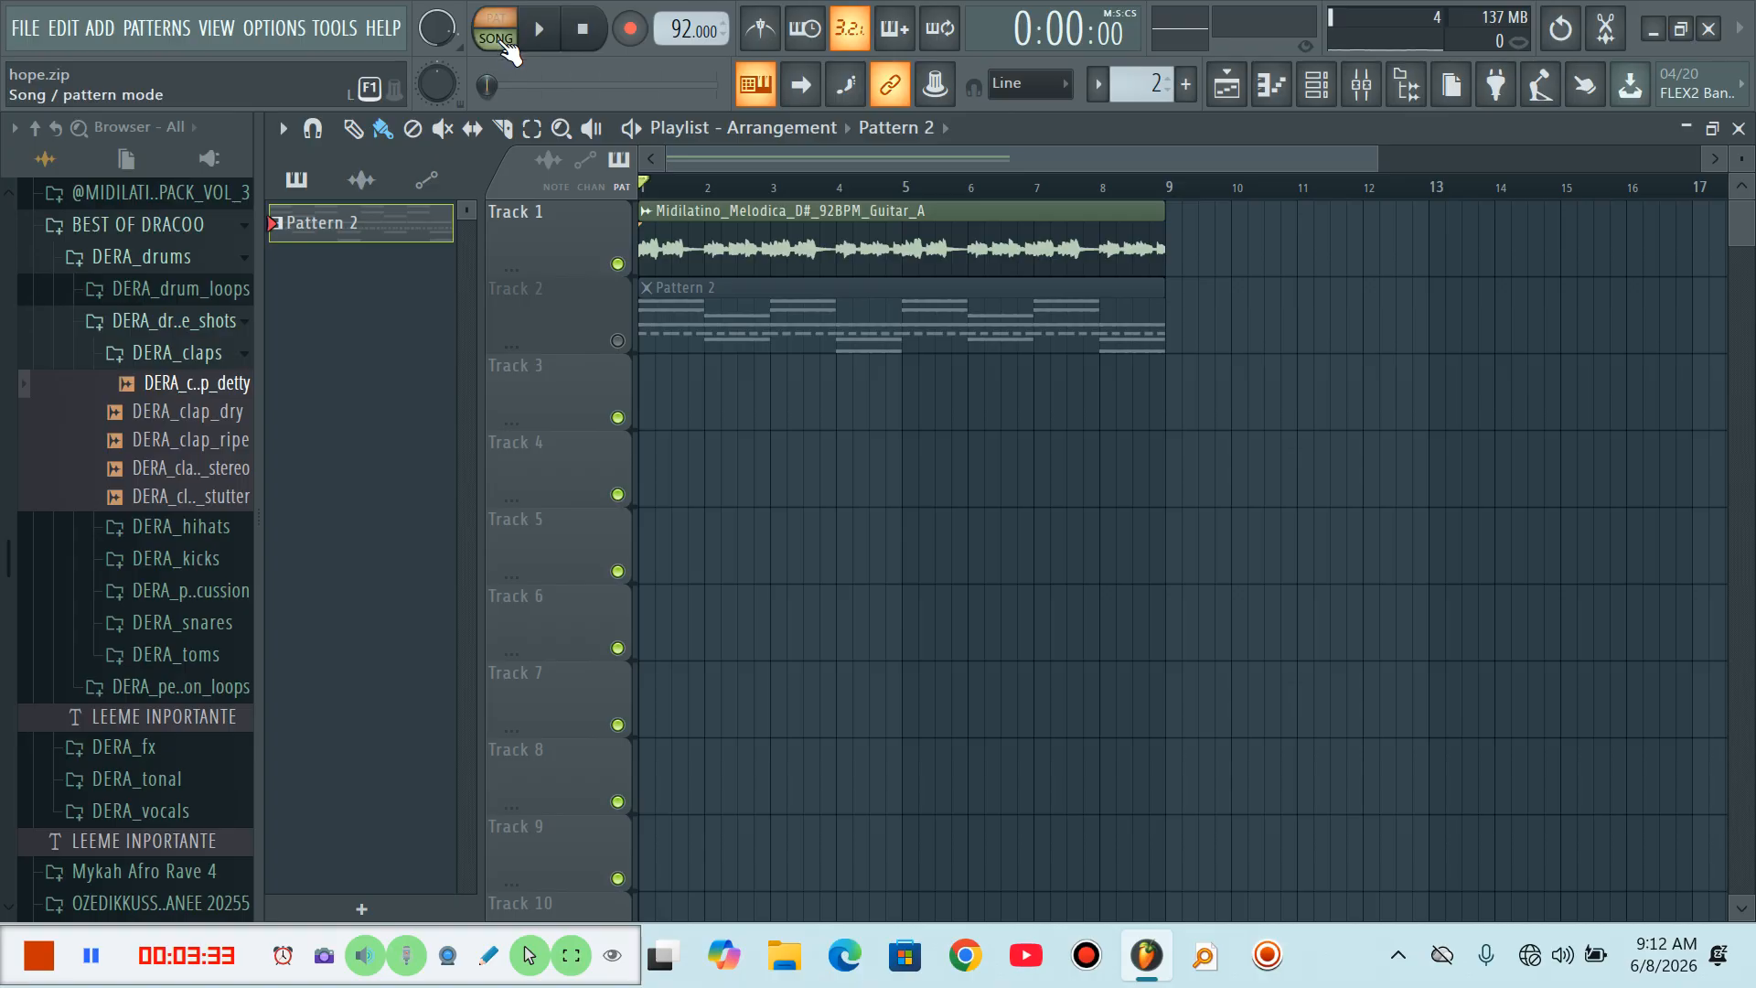
pyautogui.press('space')
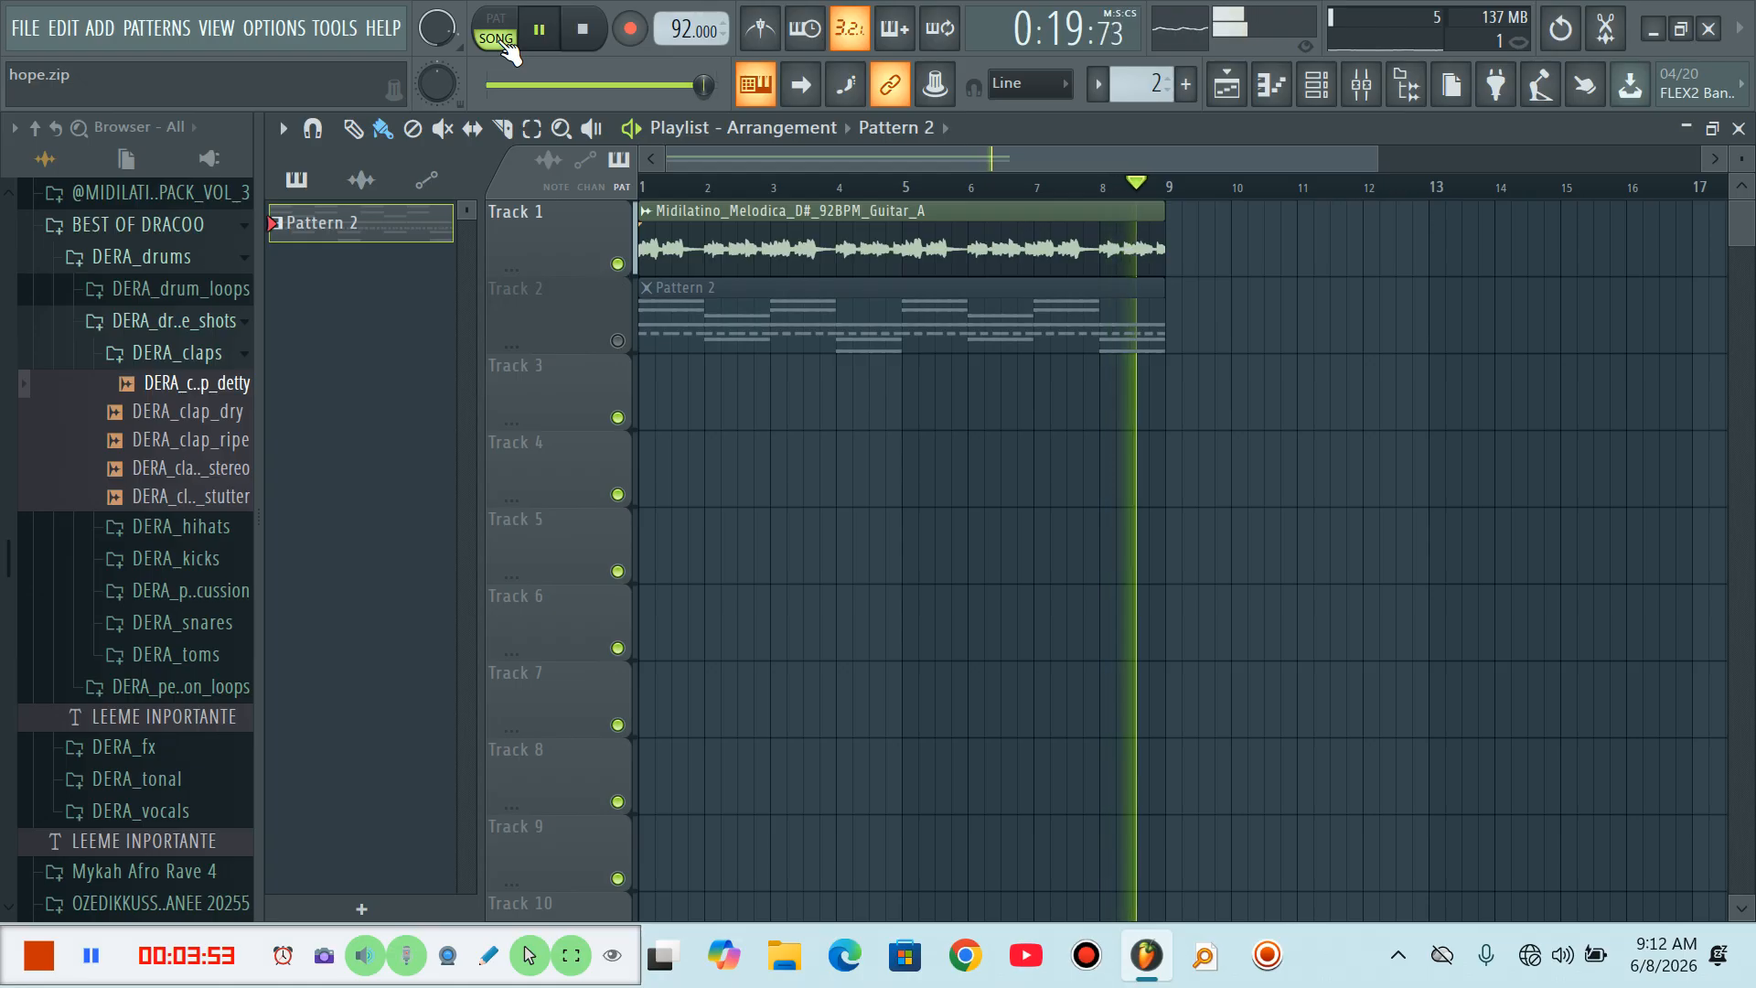
# Stop playback, unmute Track 2 and play the pattern together with the guitar loop
pyautogui.press('space')
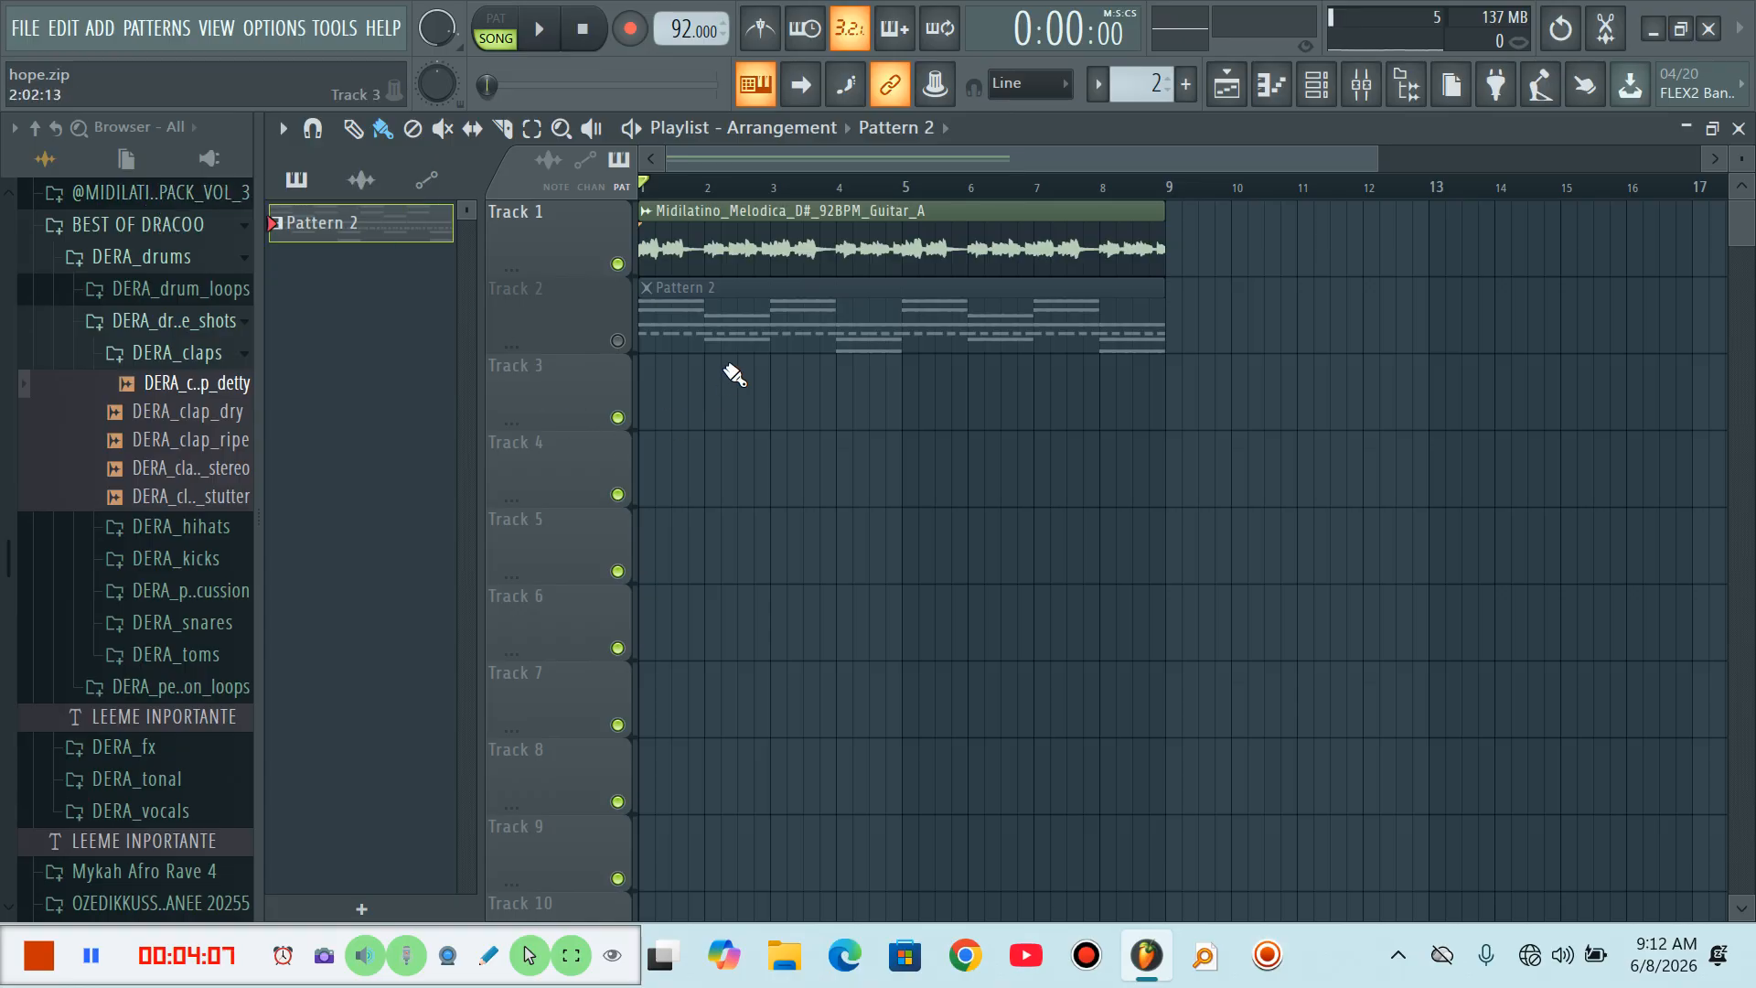
pyautogui.click(619, 342)
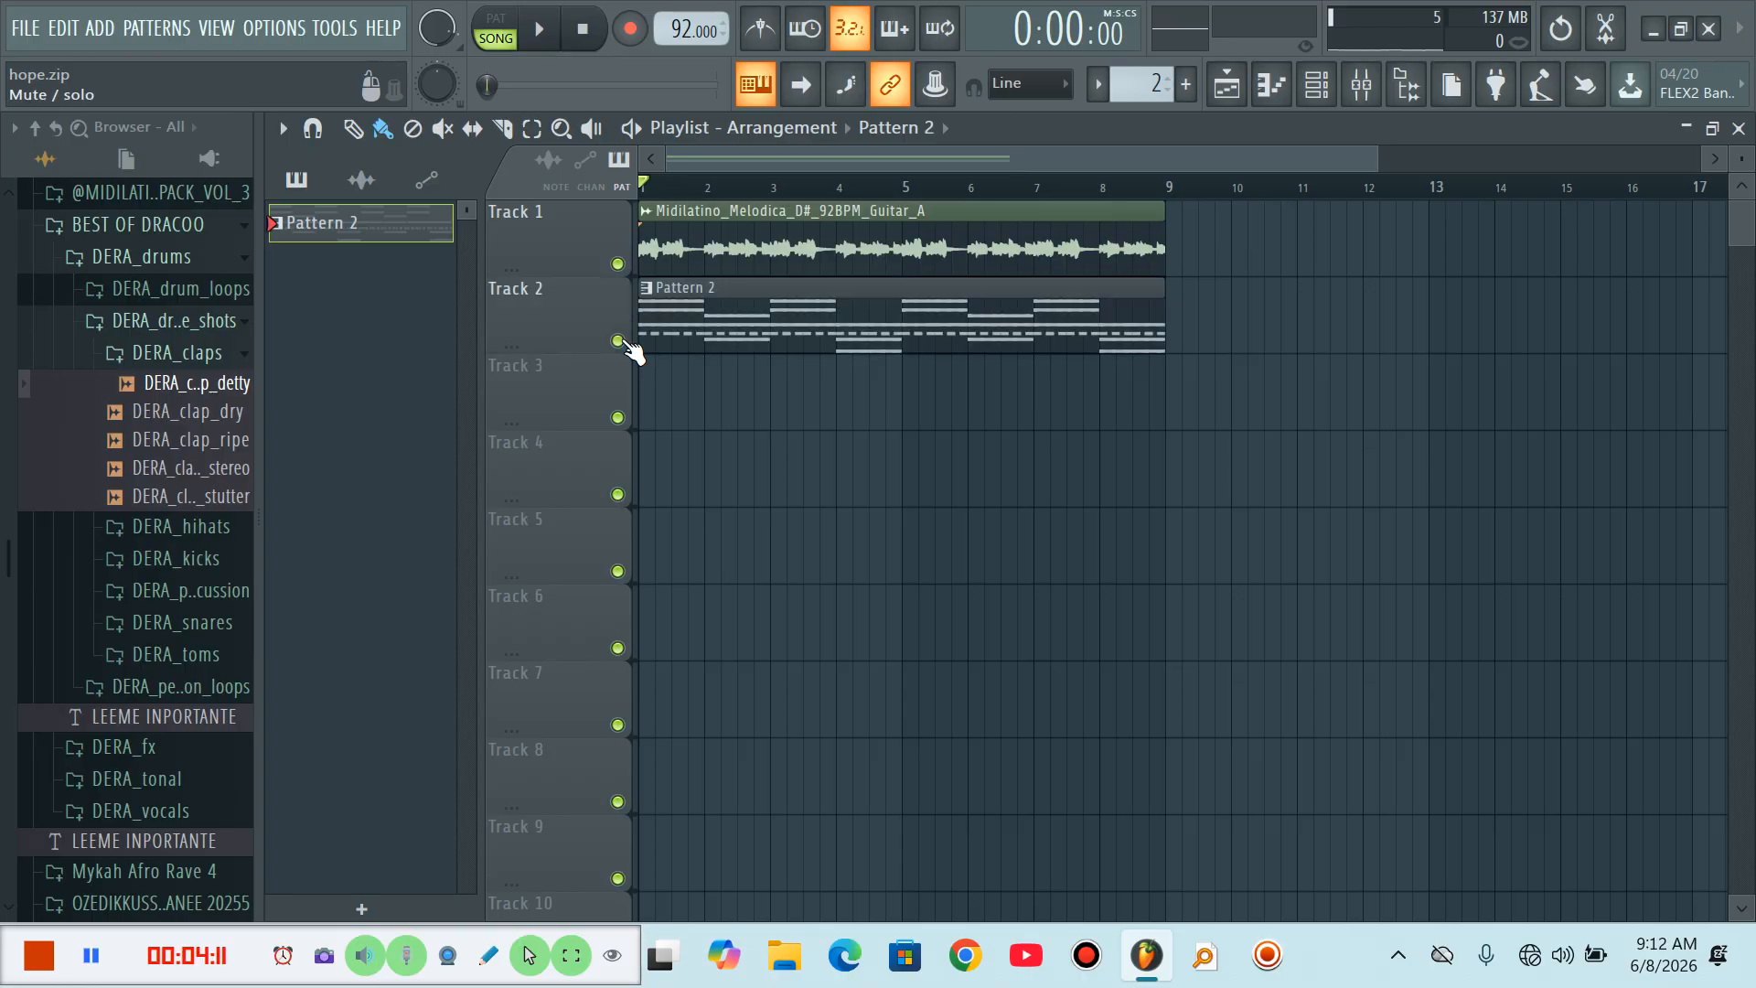
pyautogui.press('space')
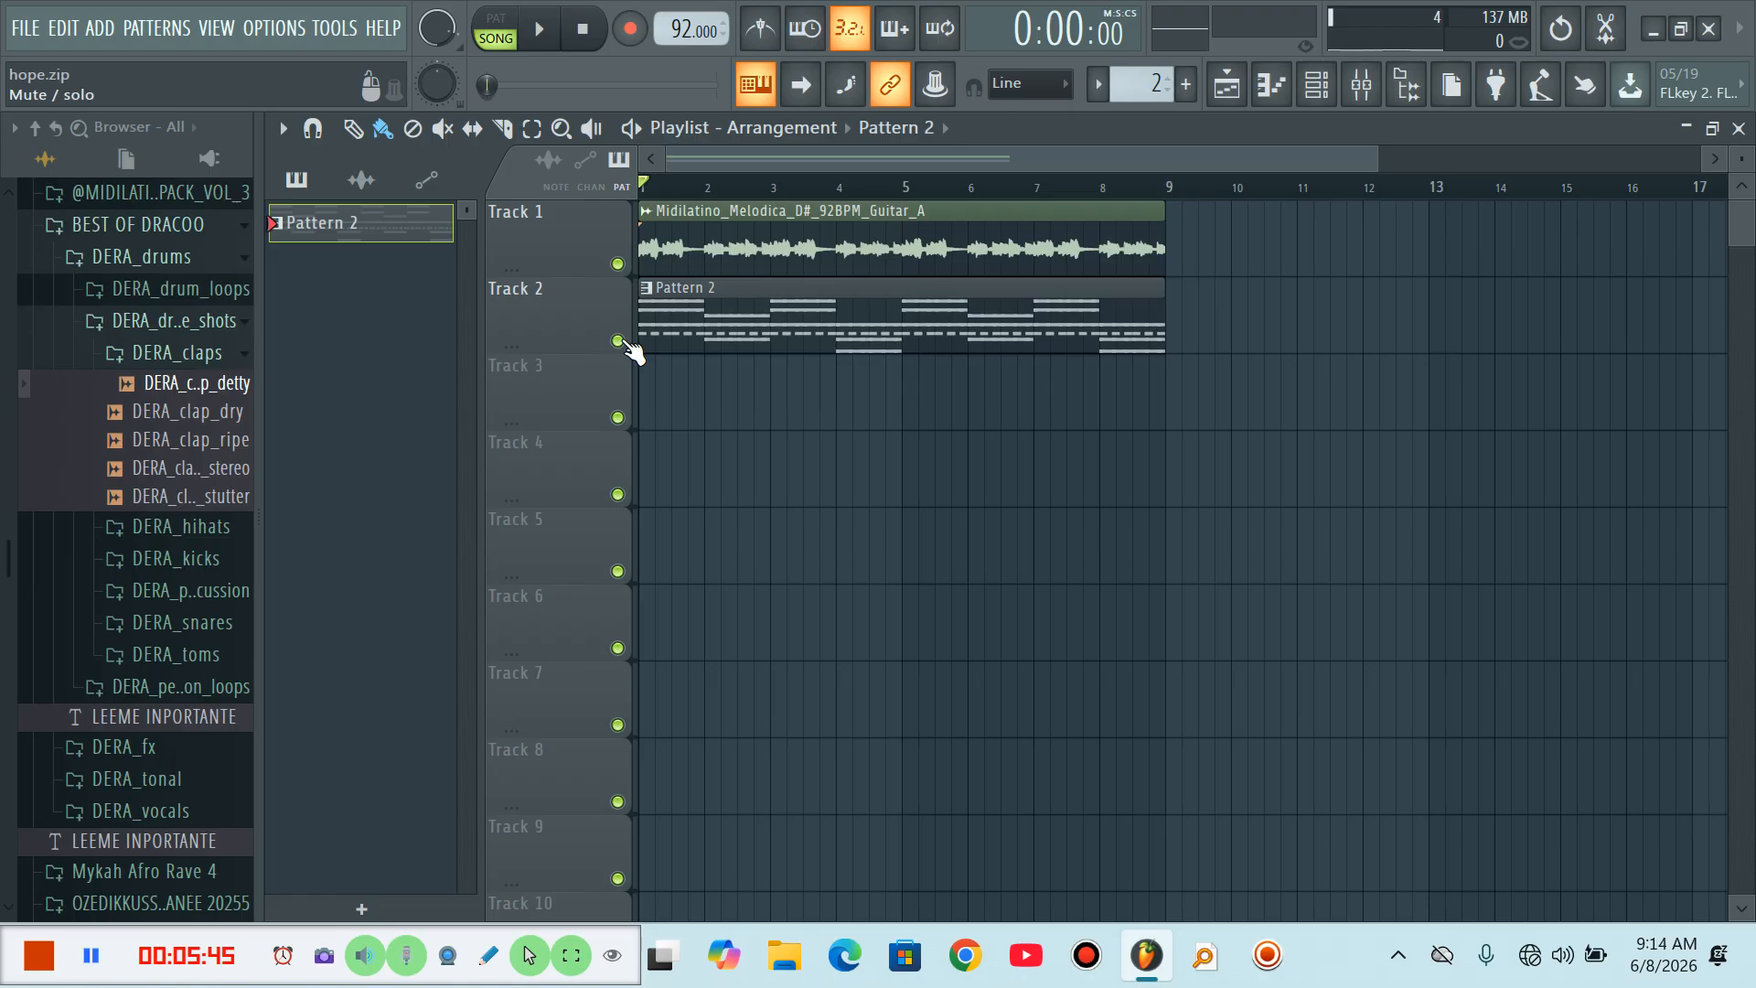
# Open the recent project loop 2.zip, saving the changes to hope.zip as a zipped song file
pyautogui.click(25, 29)
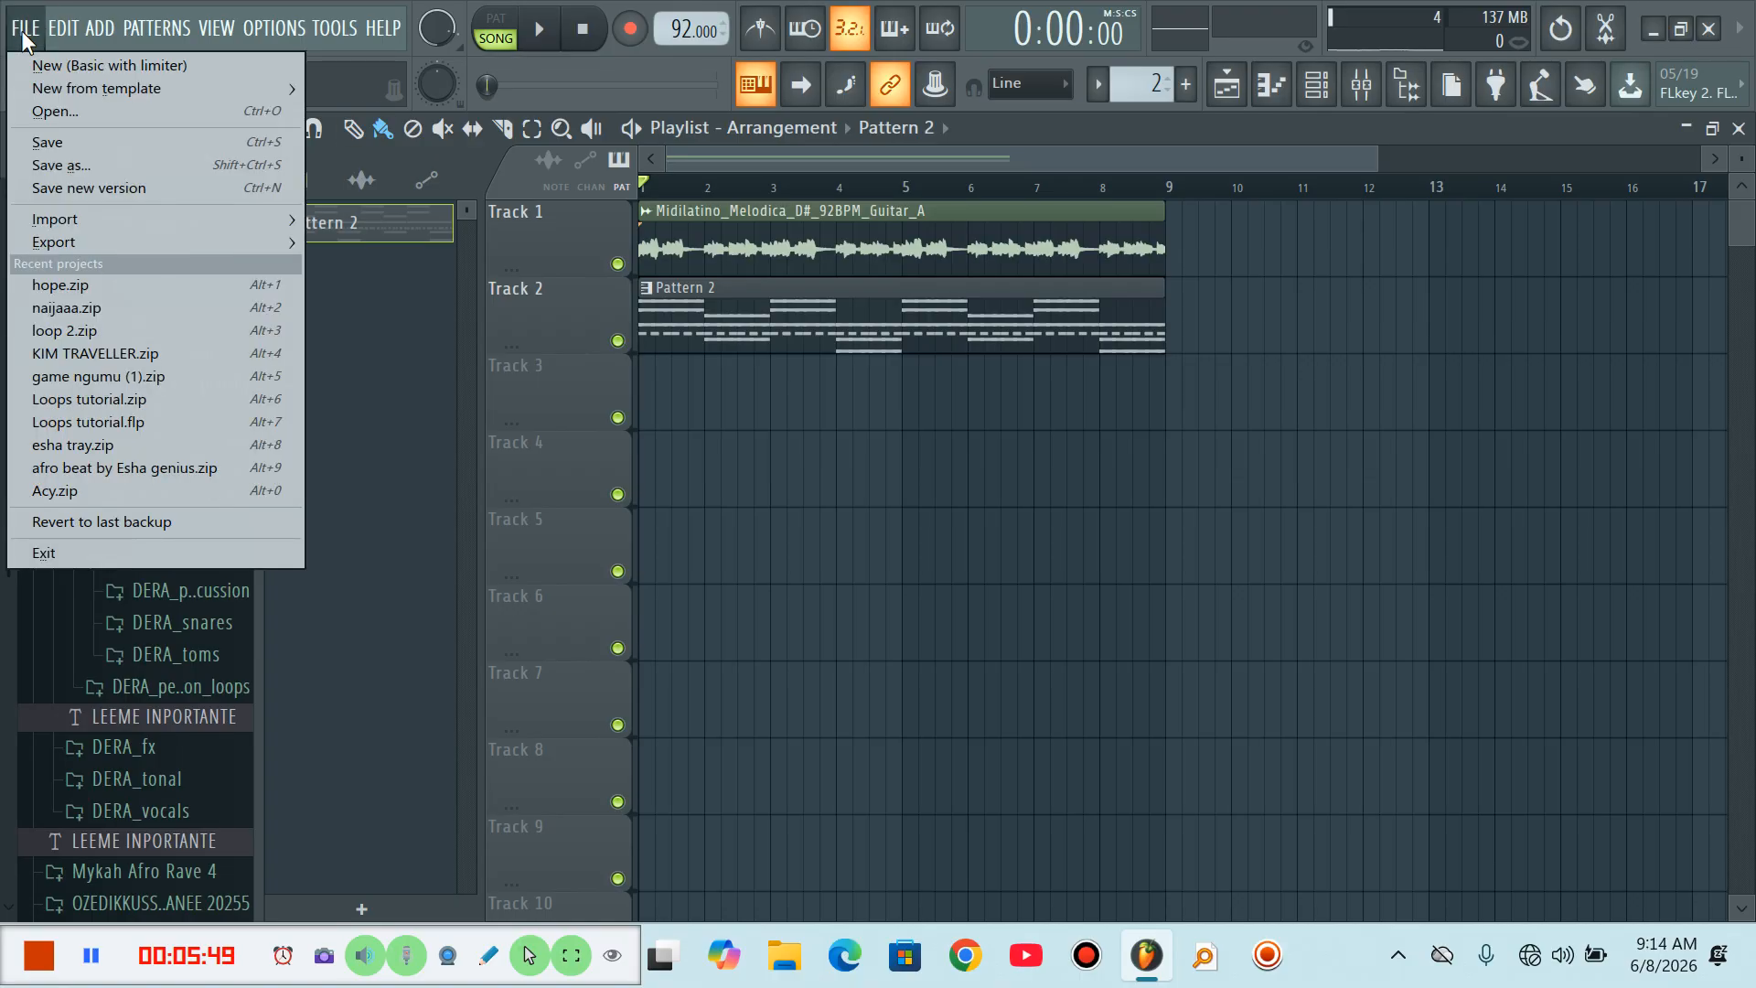
pyautogui.click(95, 331)
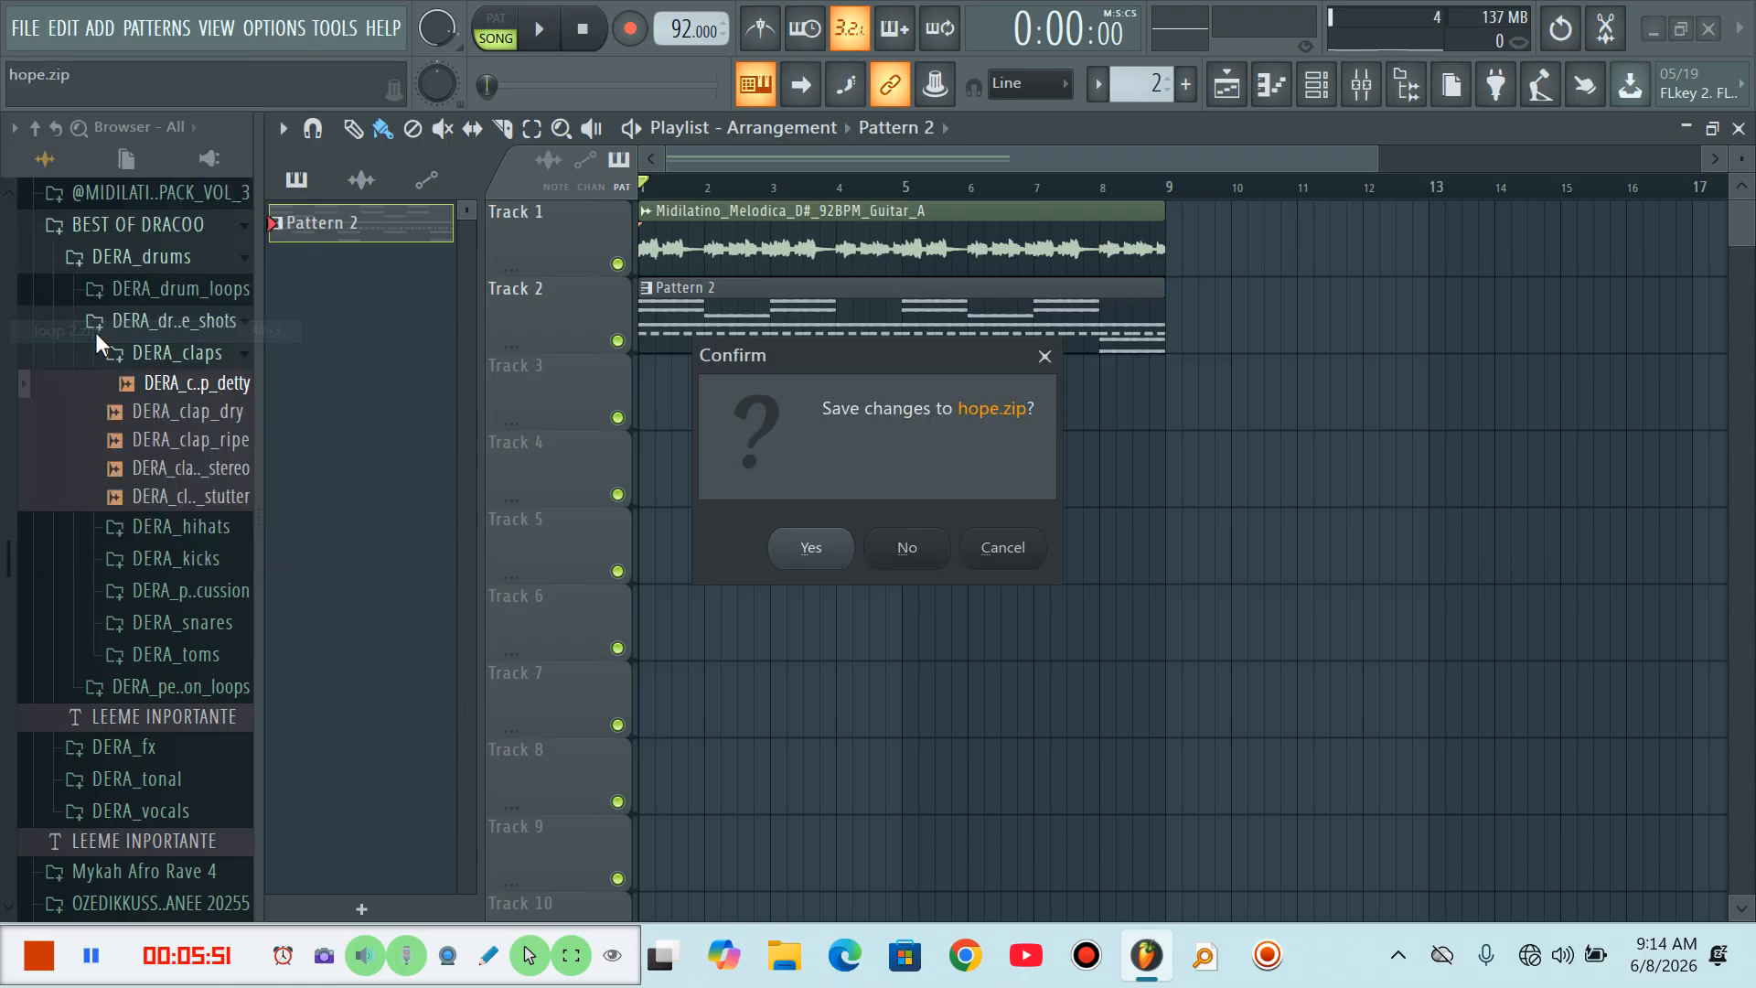
pyautogui.click(814, 550)
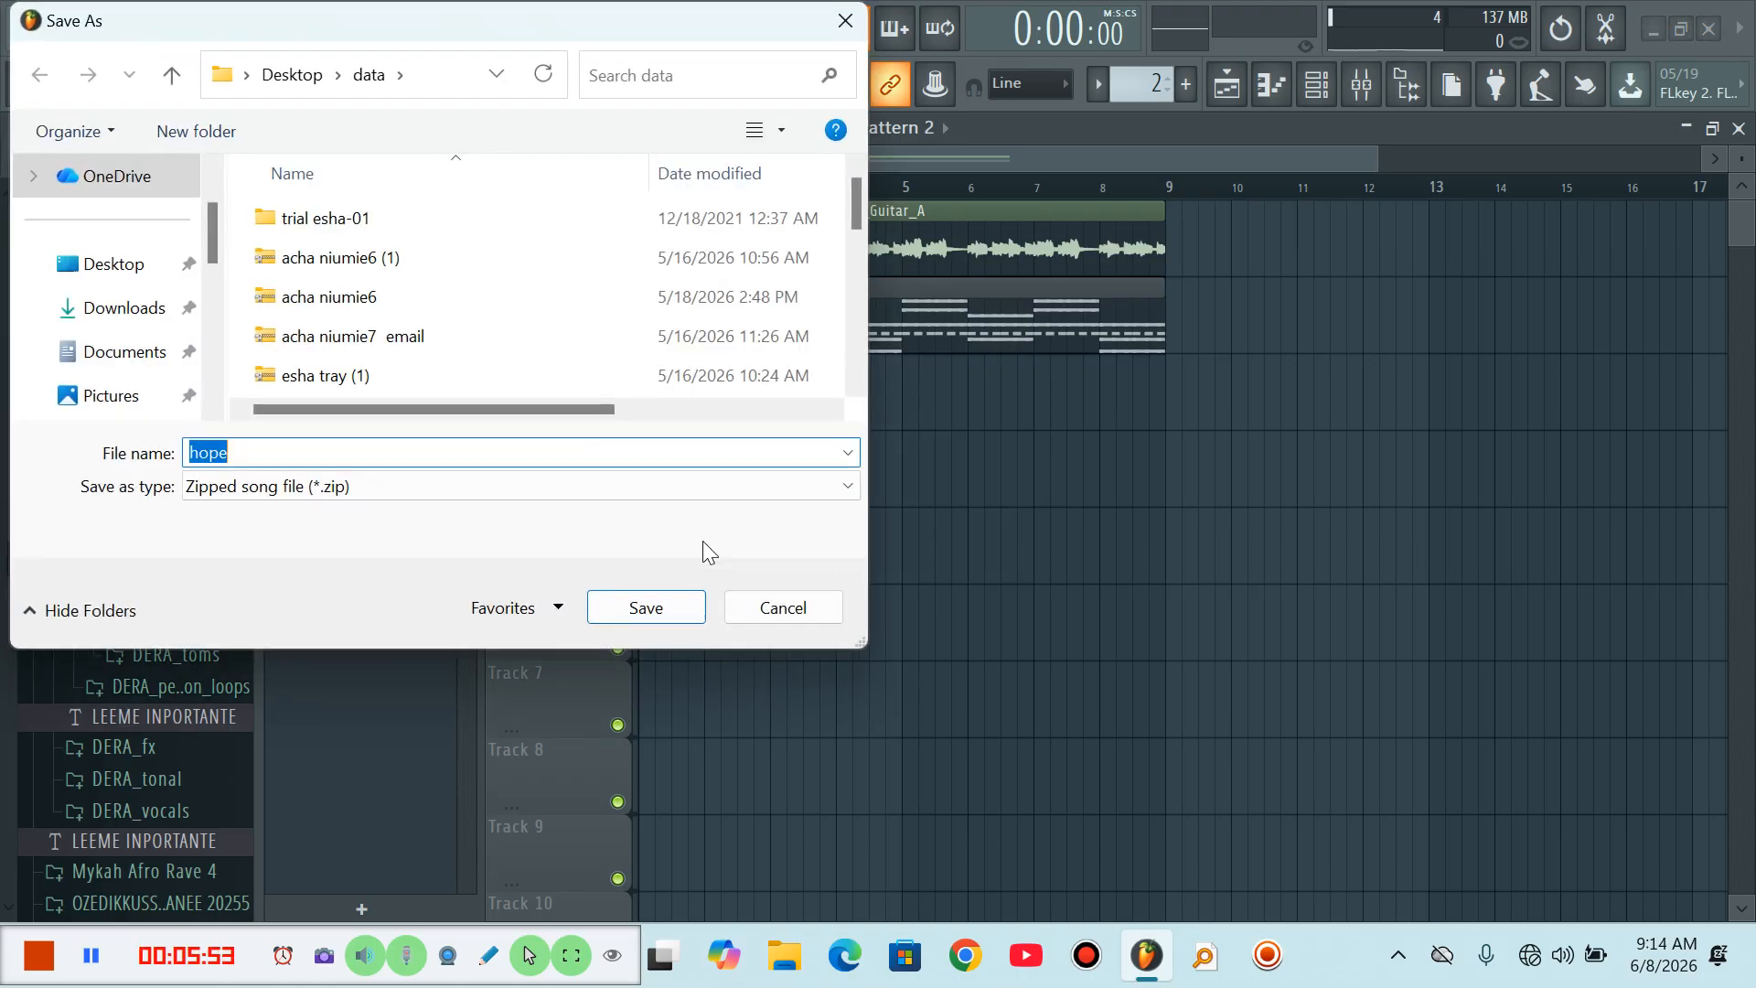
pyautogui.click(652, 615)
pyautogui.click(935, 496)
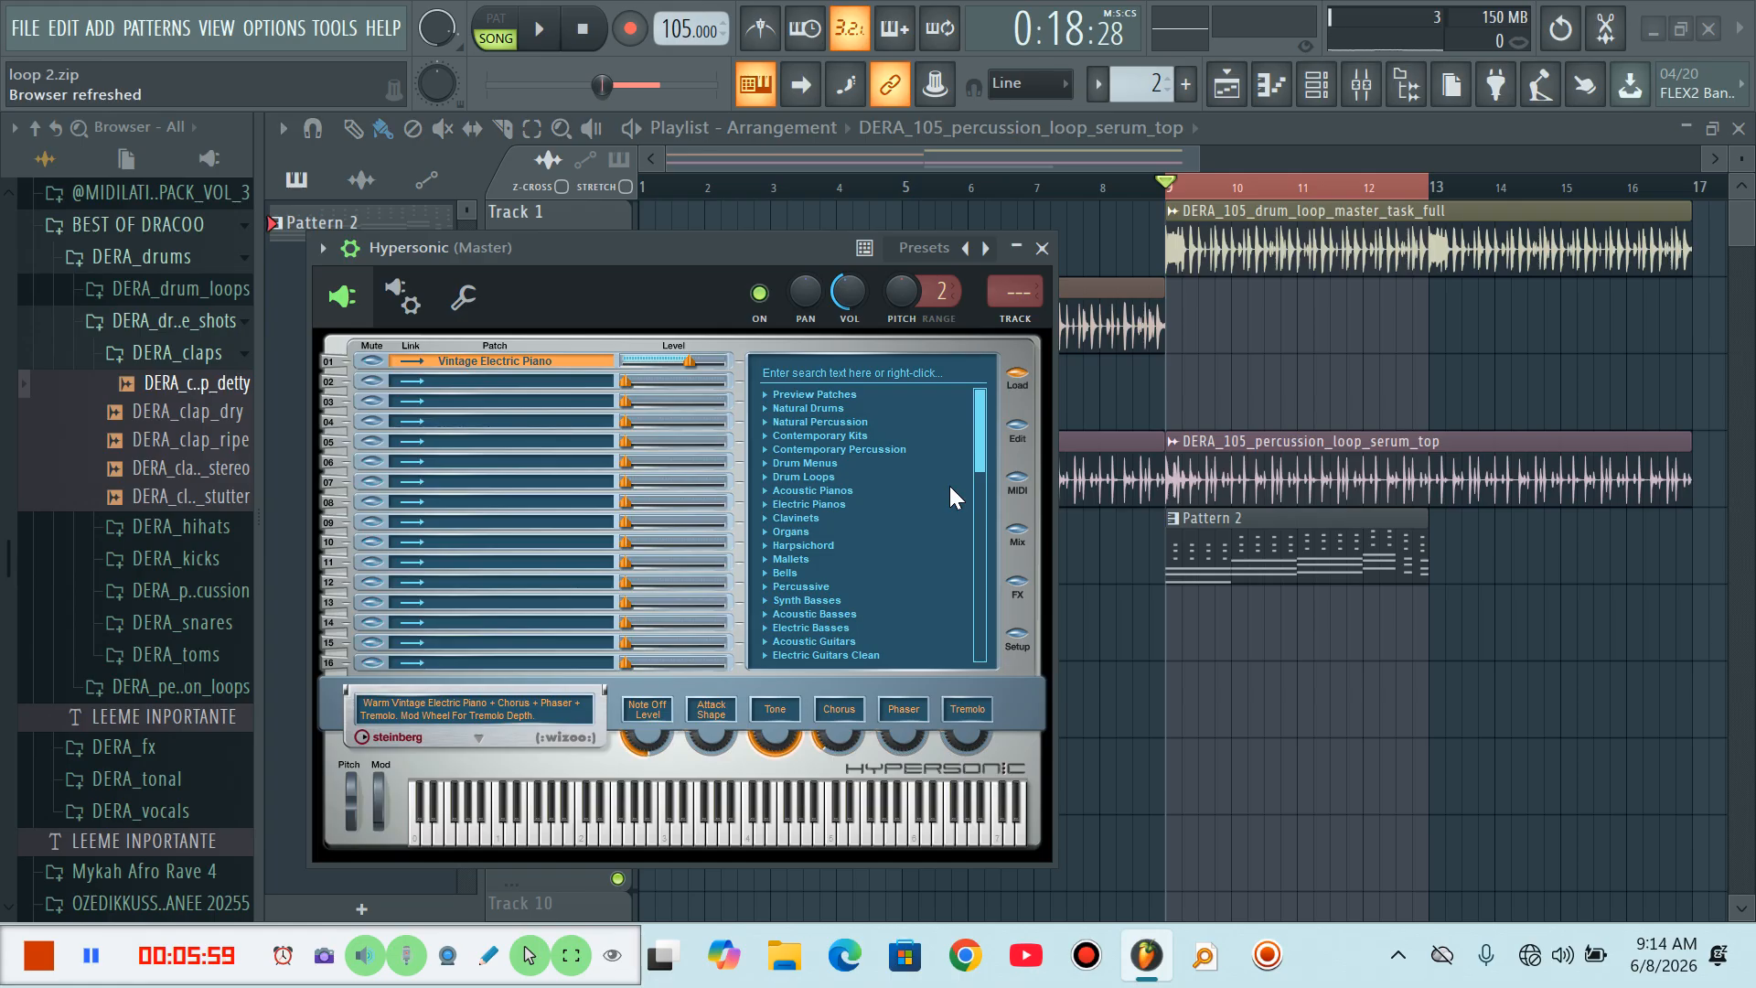
# Open the recent afro beat zip project and close the bass sample's channel window to show the playlist
pyautogui.click(26, 29)
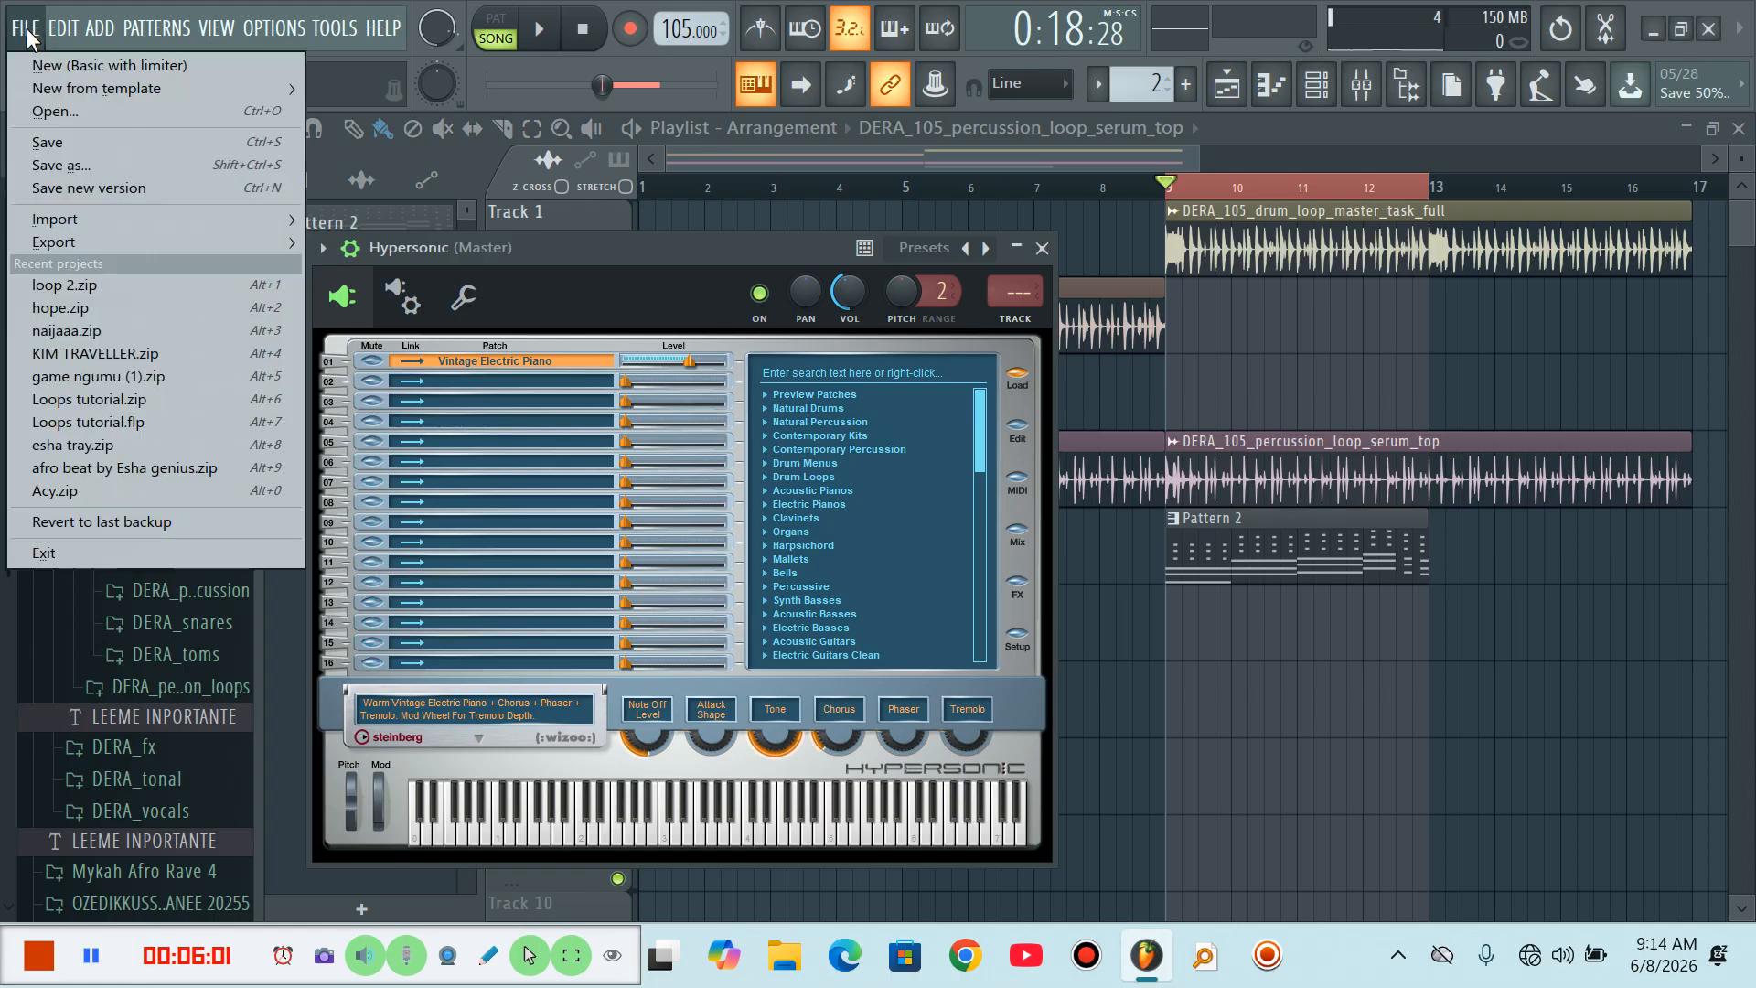
pyautogui.click(146, 467)
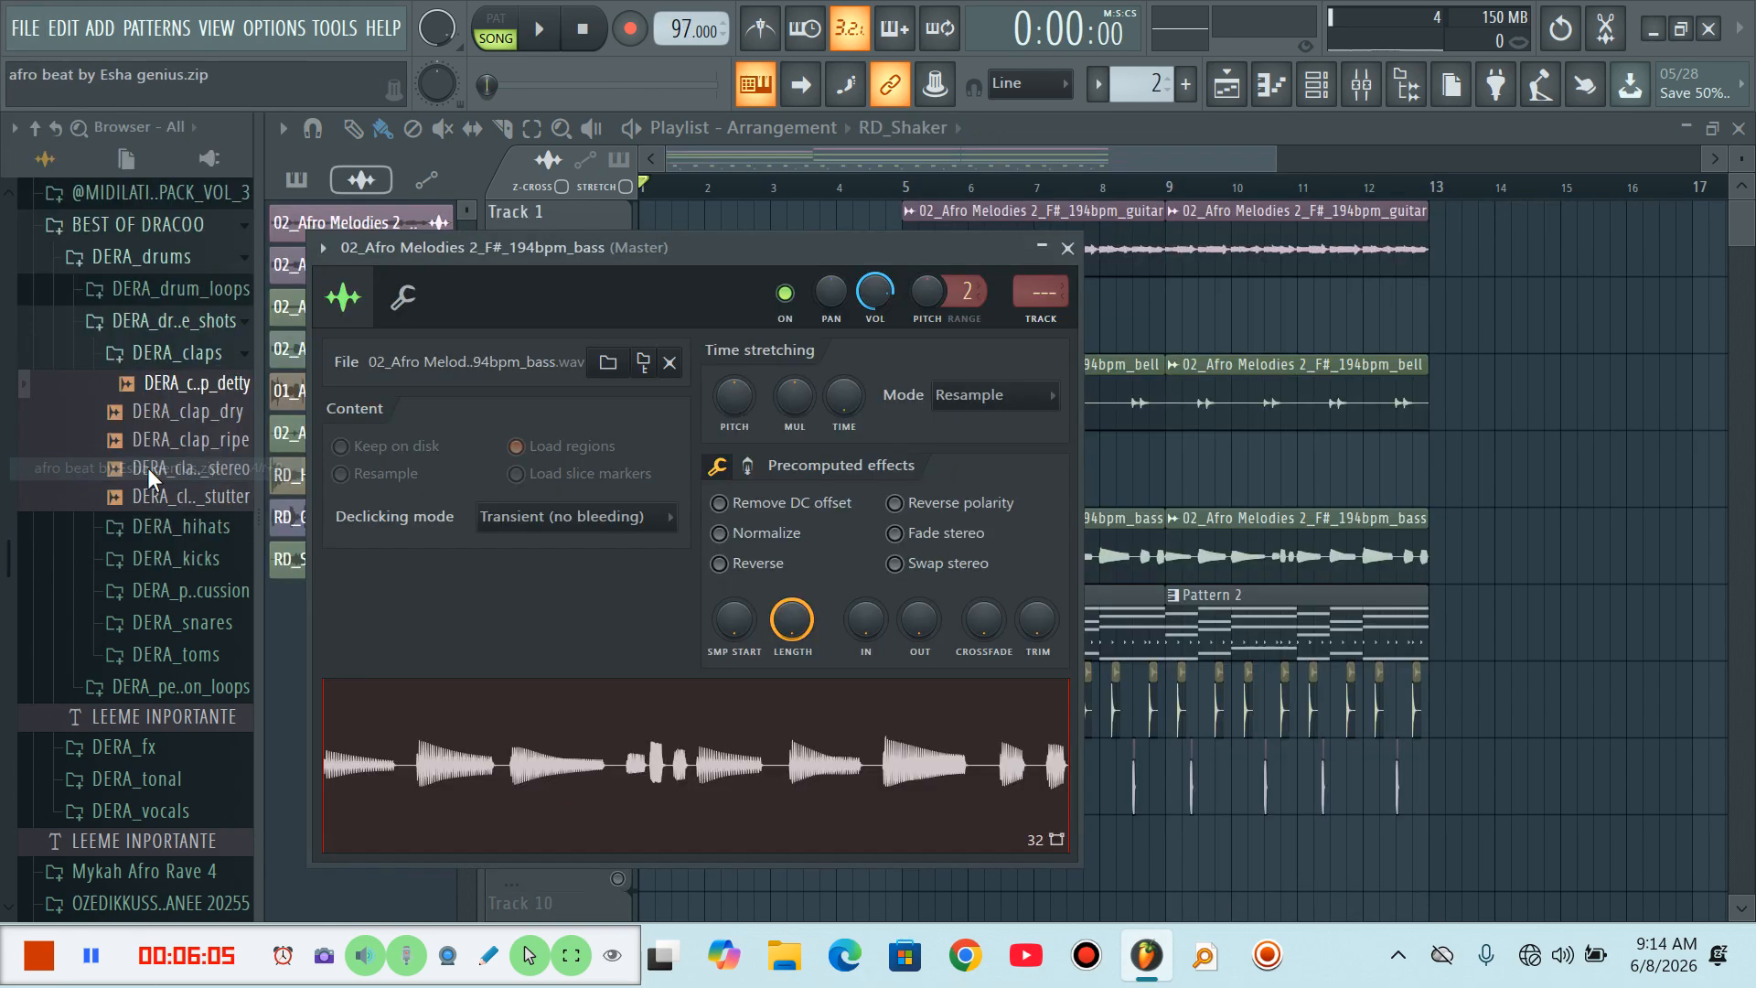
pyautogui.click(1073, 125)
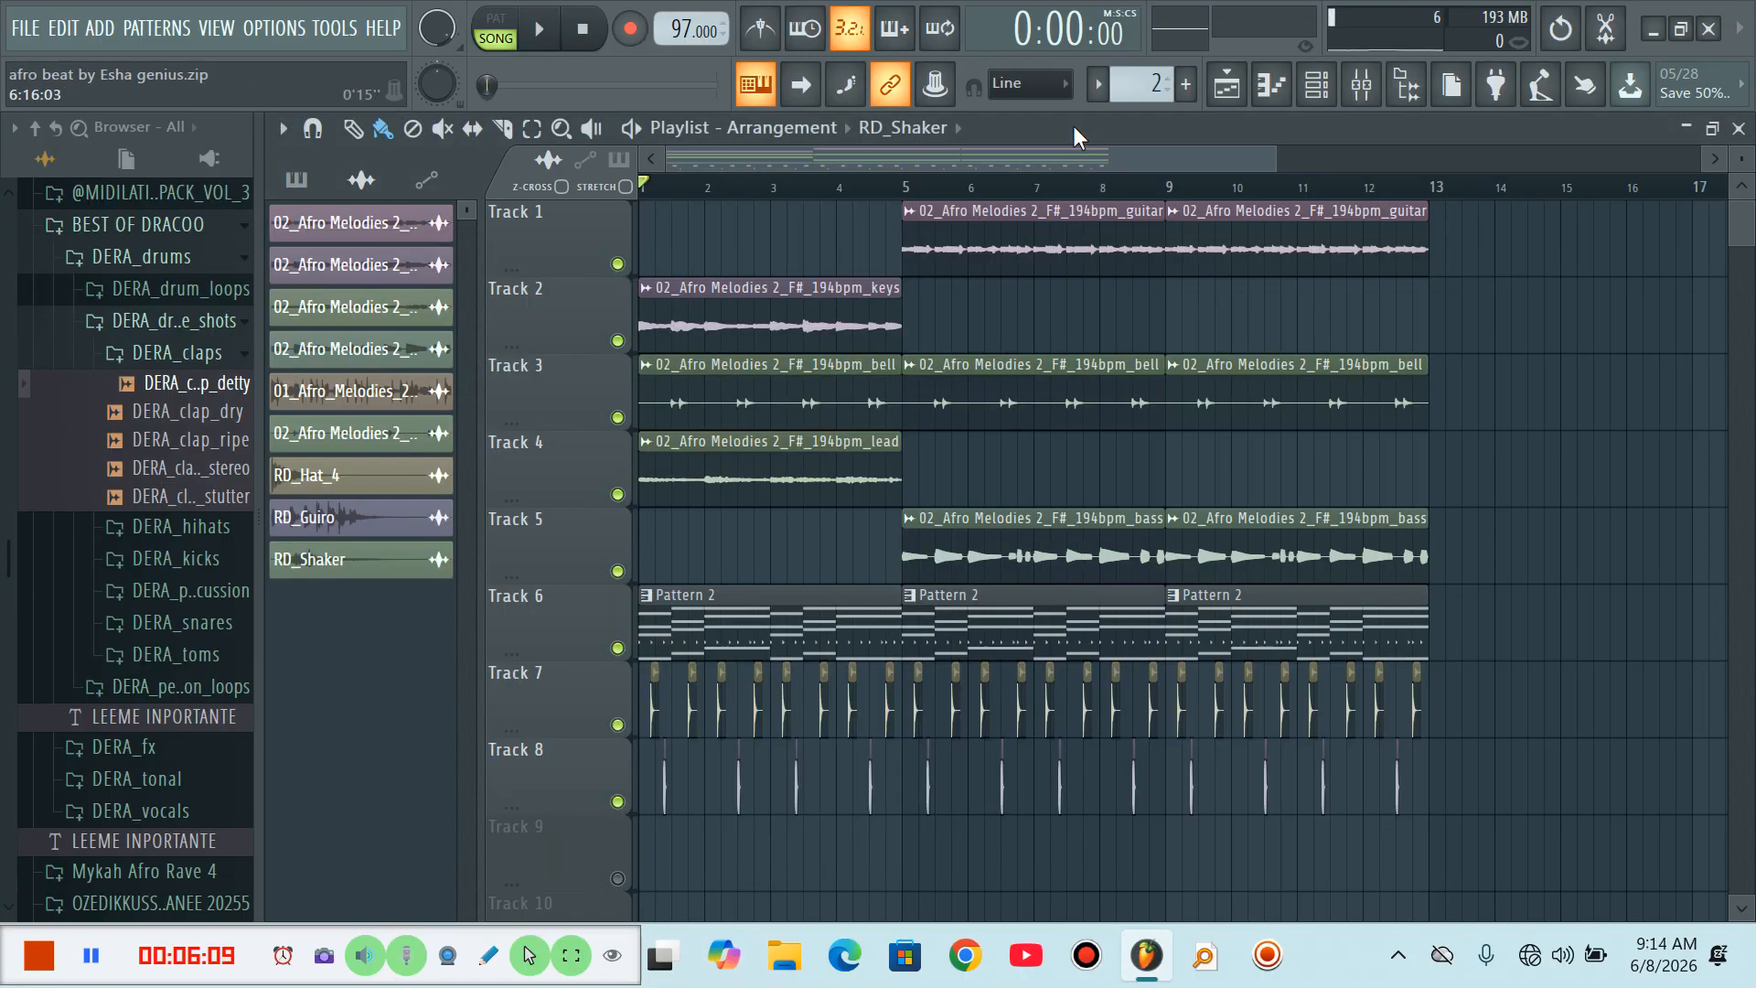
# Solo Track 6, play the song and review the steel channel's notes from its first Pattern 2 clip
pyautogui.rightClick(618, 649)
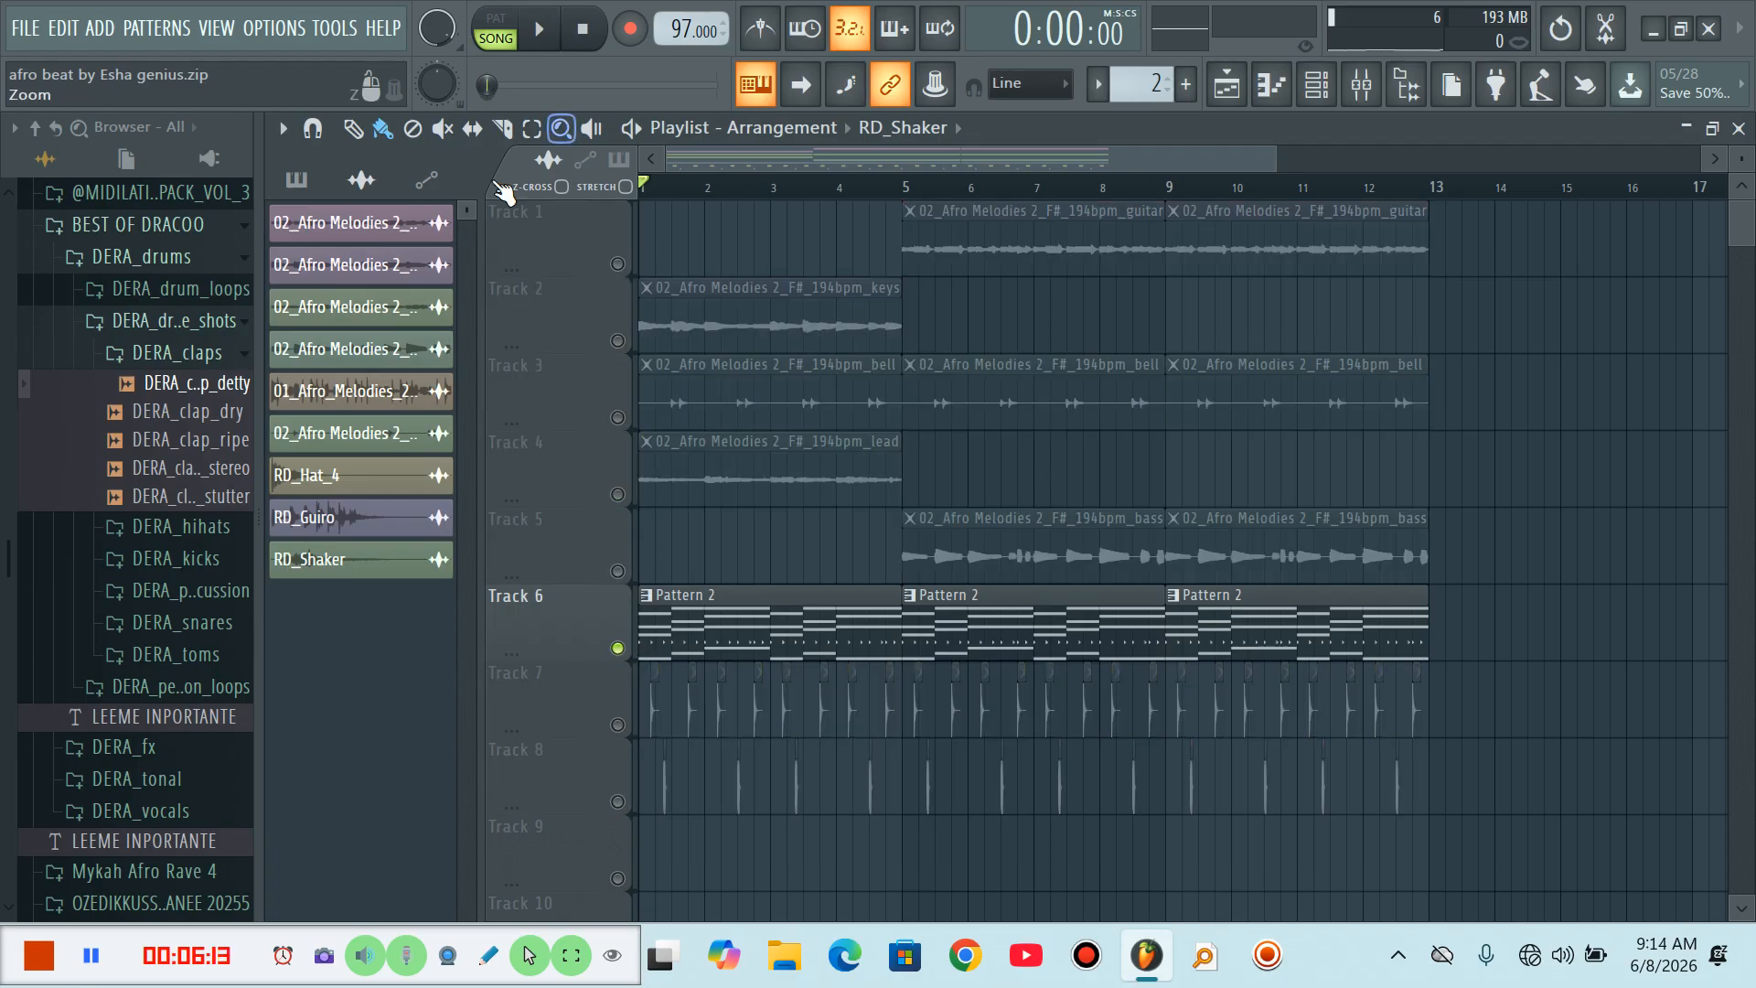
pyautogui.click(554, 35)
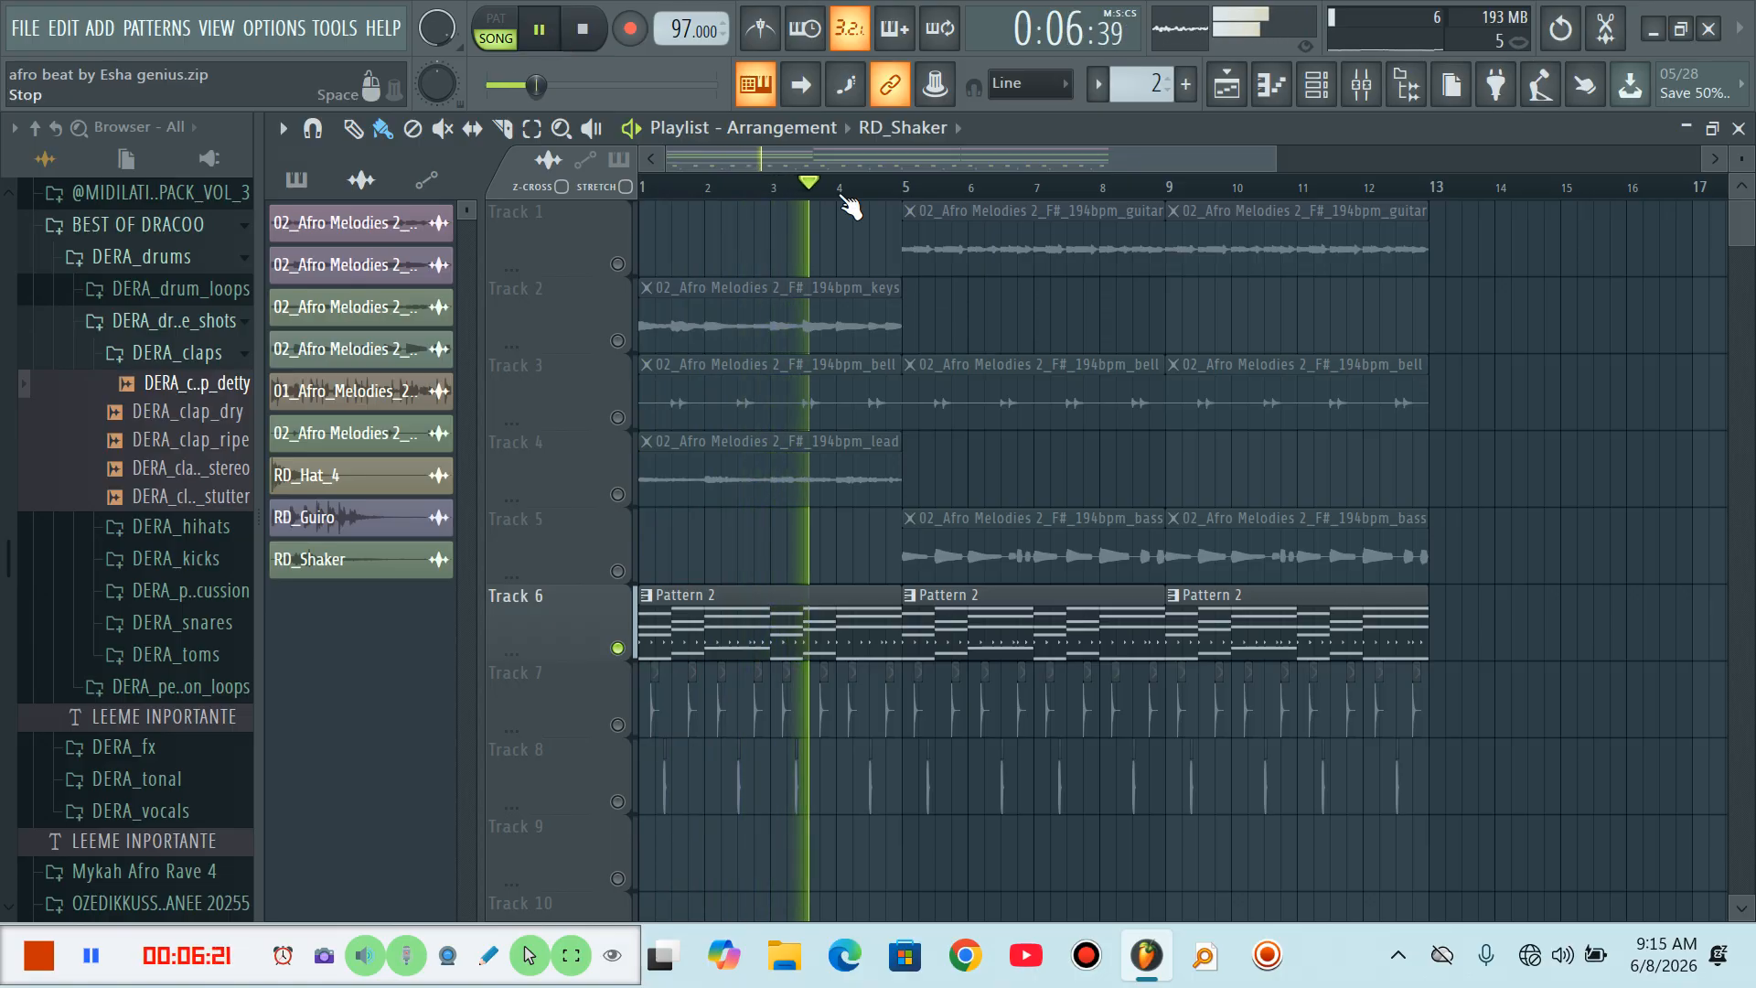
pyautogui.doubleClick(735, 638)
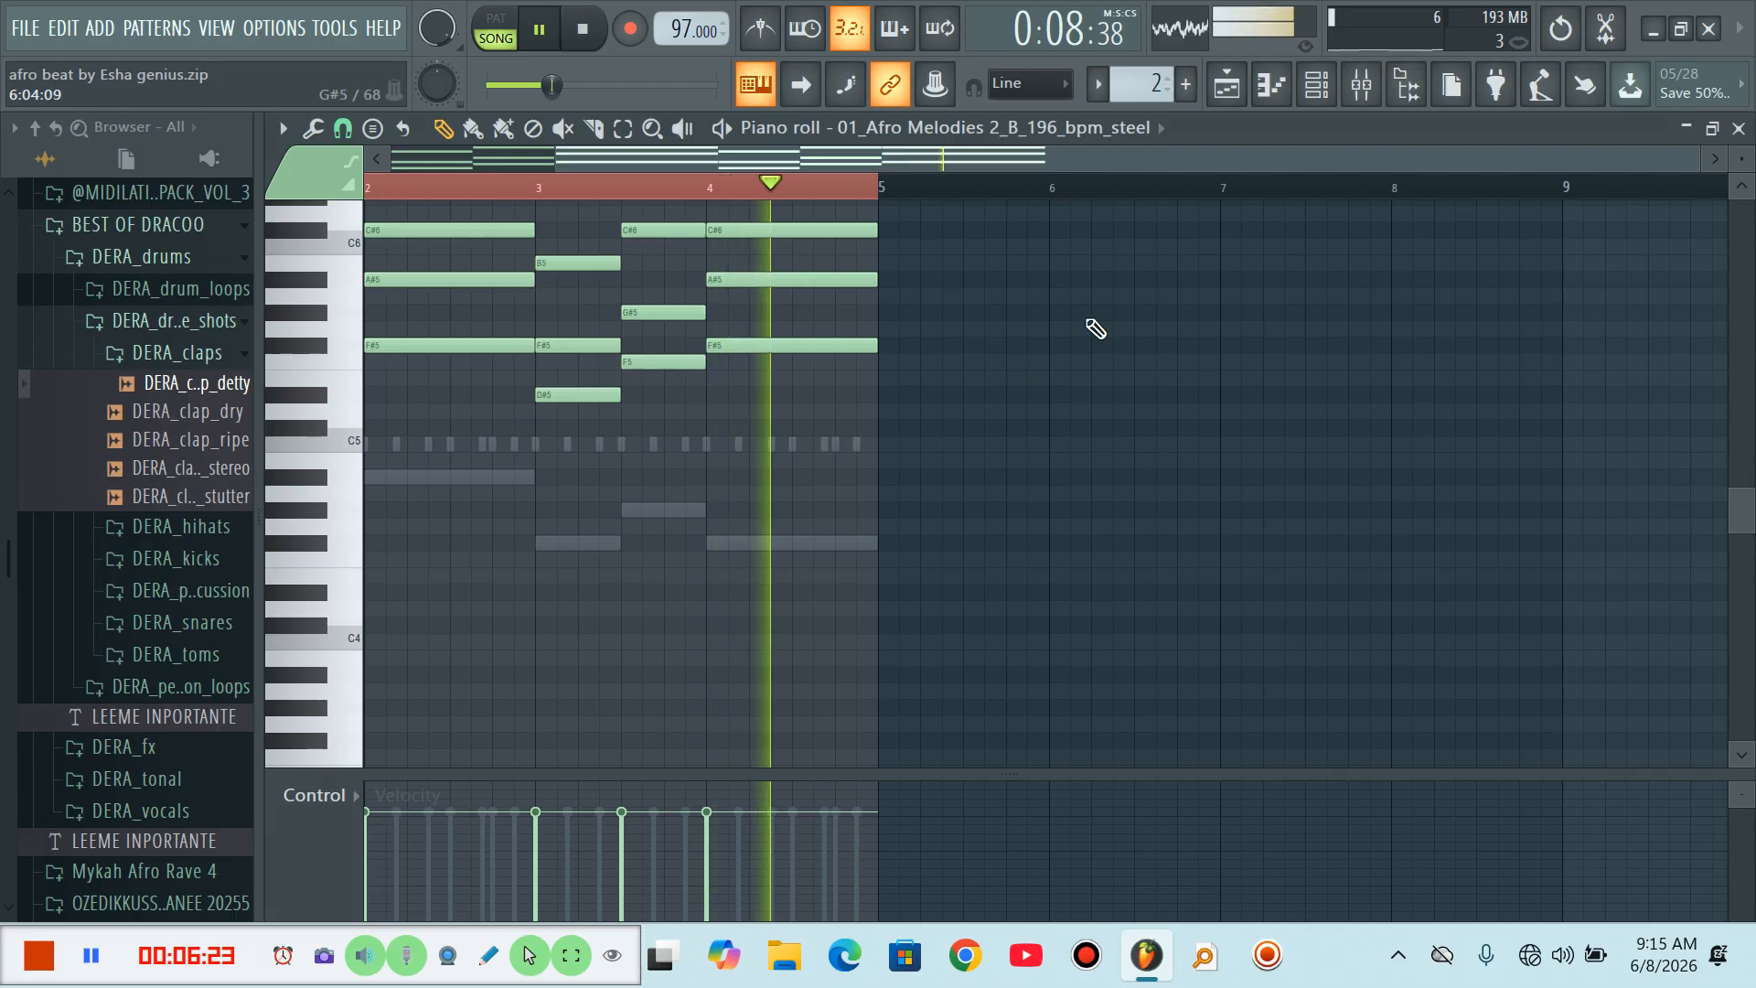
pyautogui.moveTo(1741, 506); pyautogui.dragTo(1741, 409)
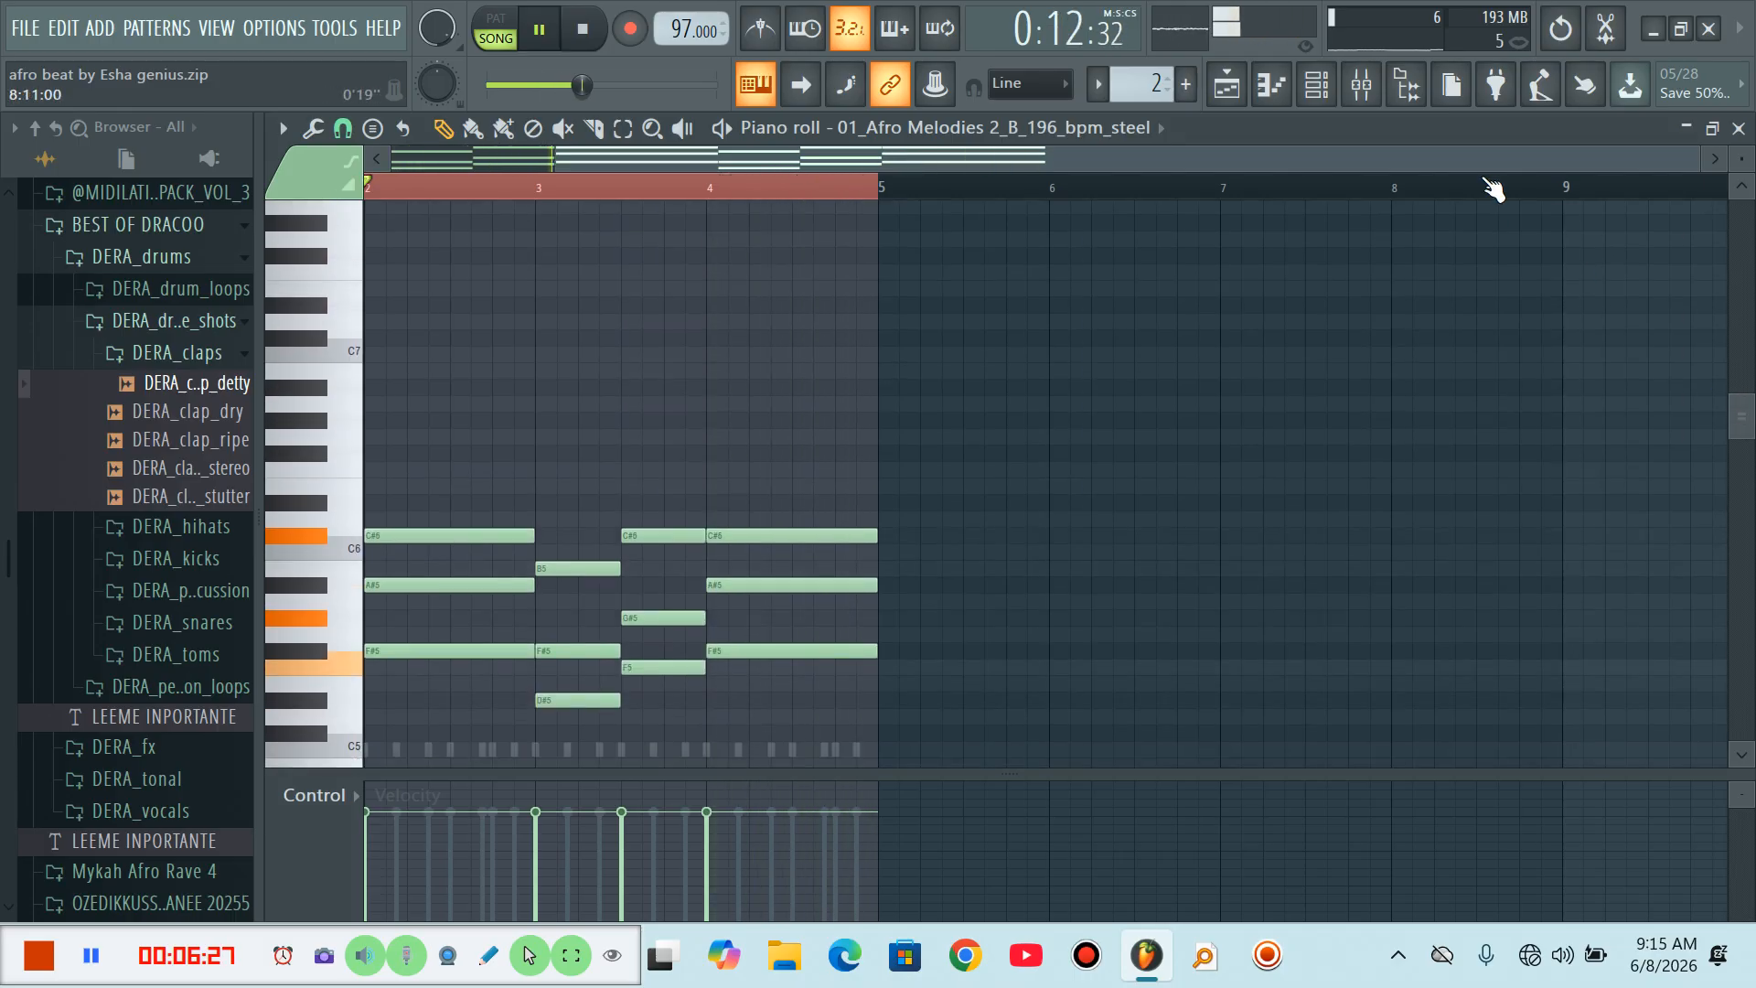
# Show the channel rack, switch to pattern mode, and solo and play the 01_Afro Melodies 2_B_196_bpm_steel channel
pyautogui.click(1319, 86)
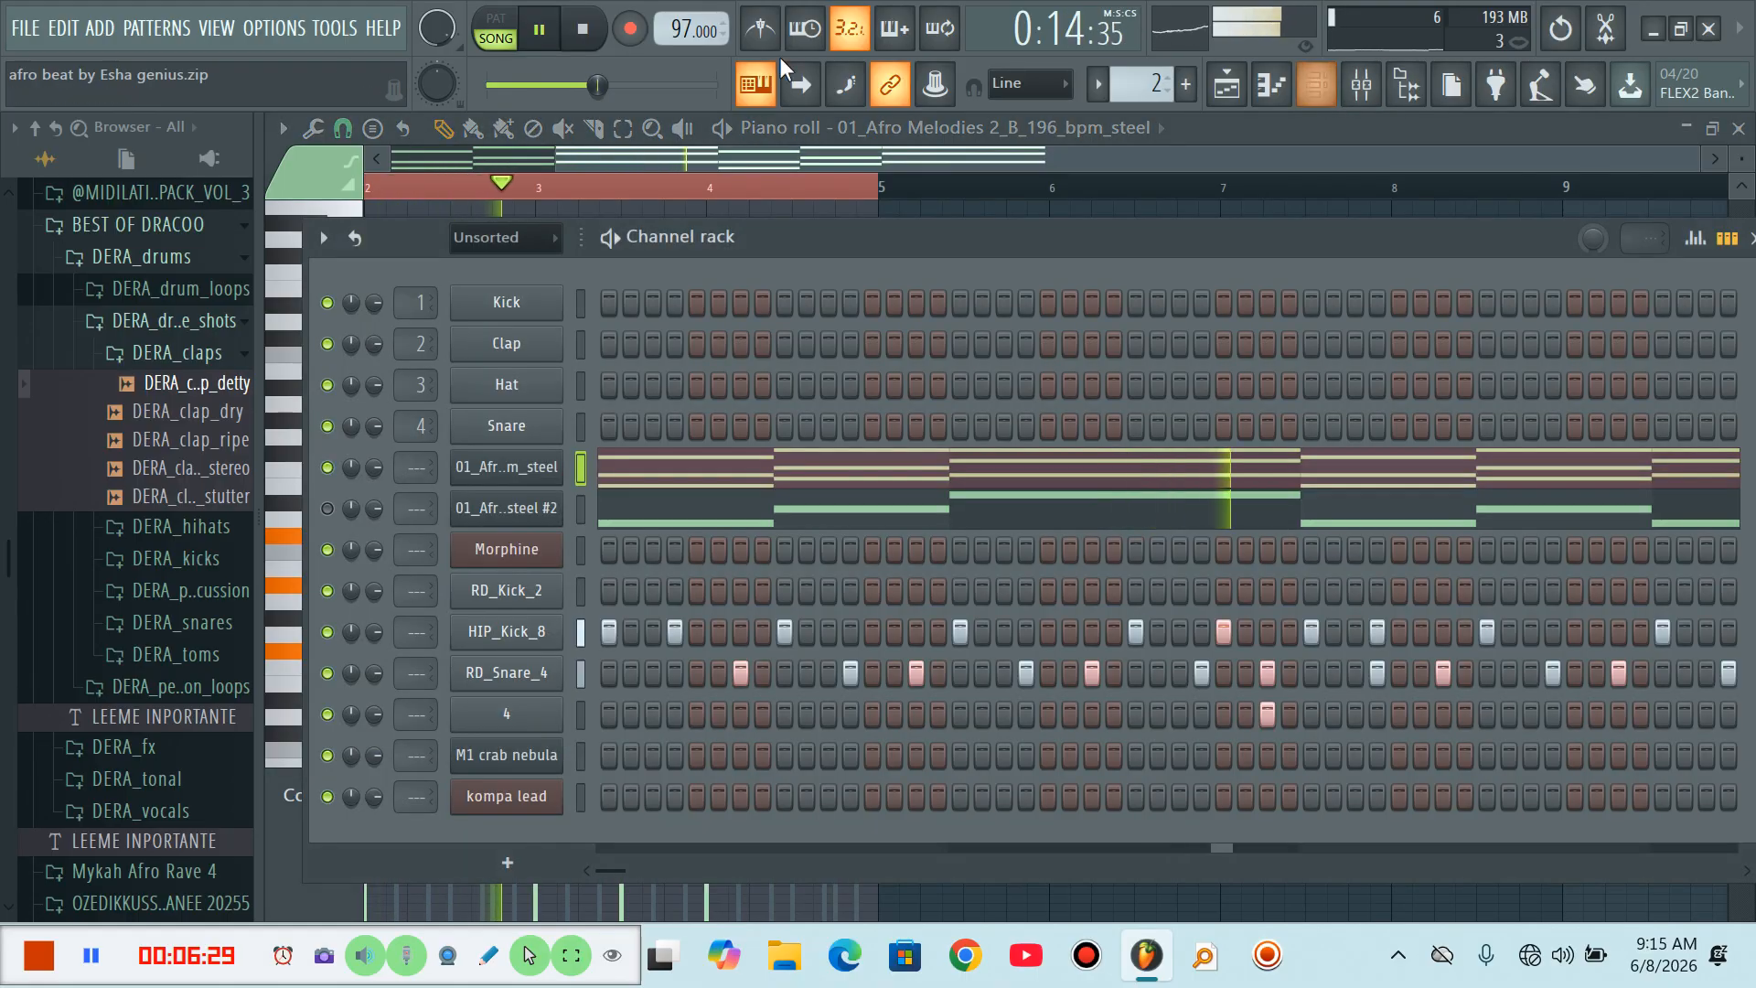
pyautogui.click(512, 27)
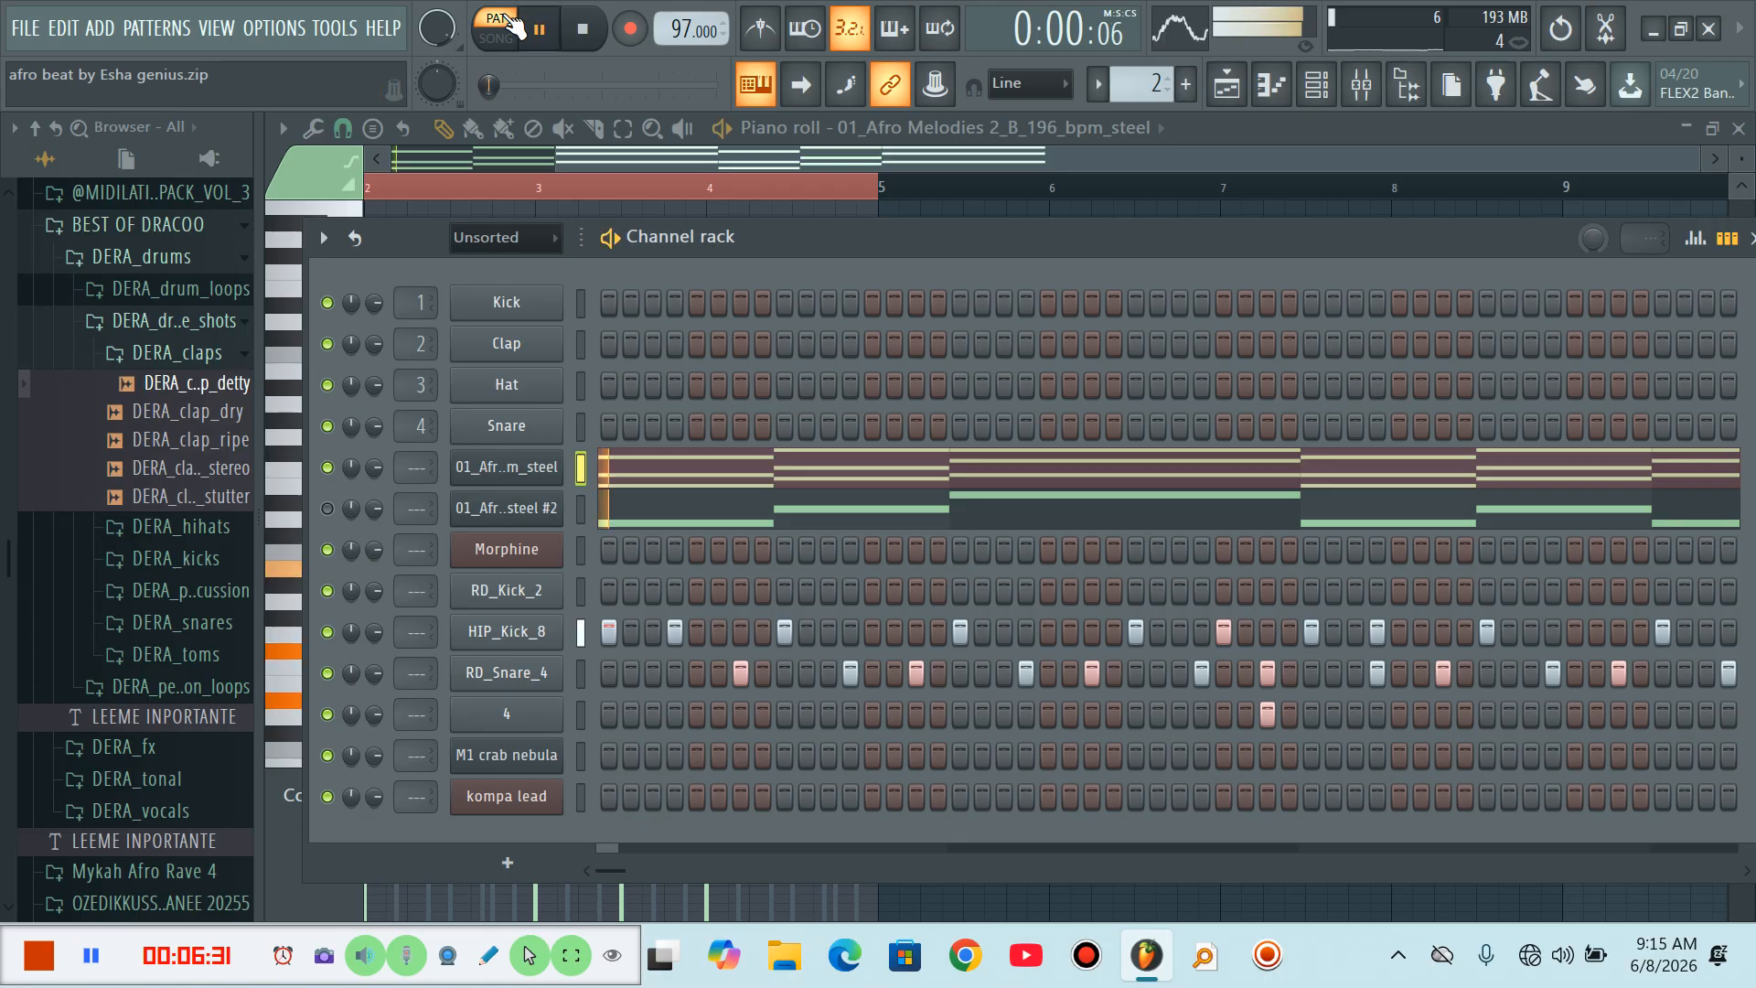
pyautogui.press('space')
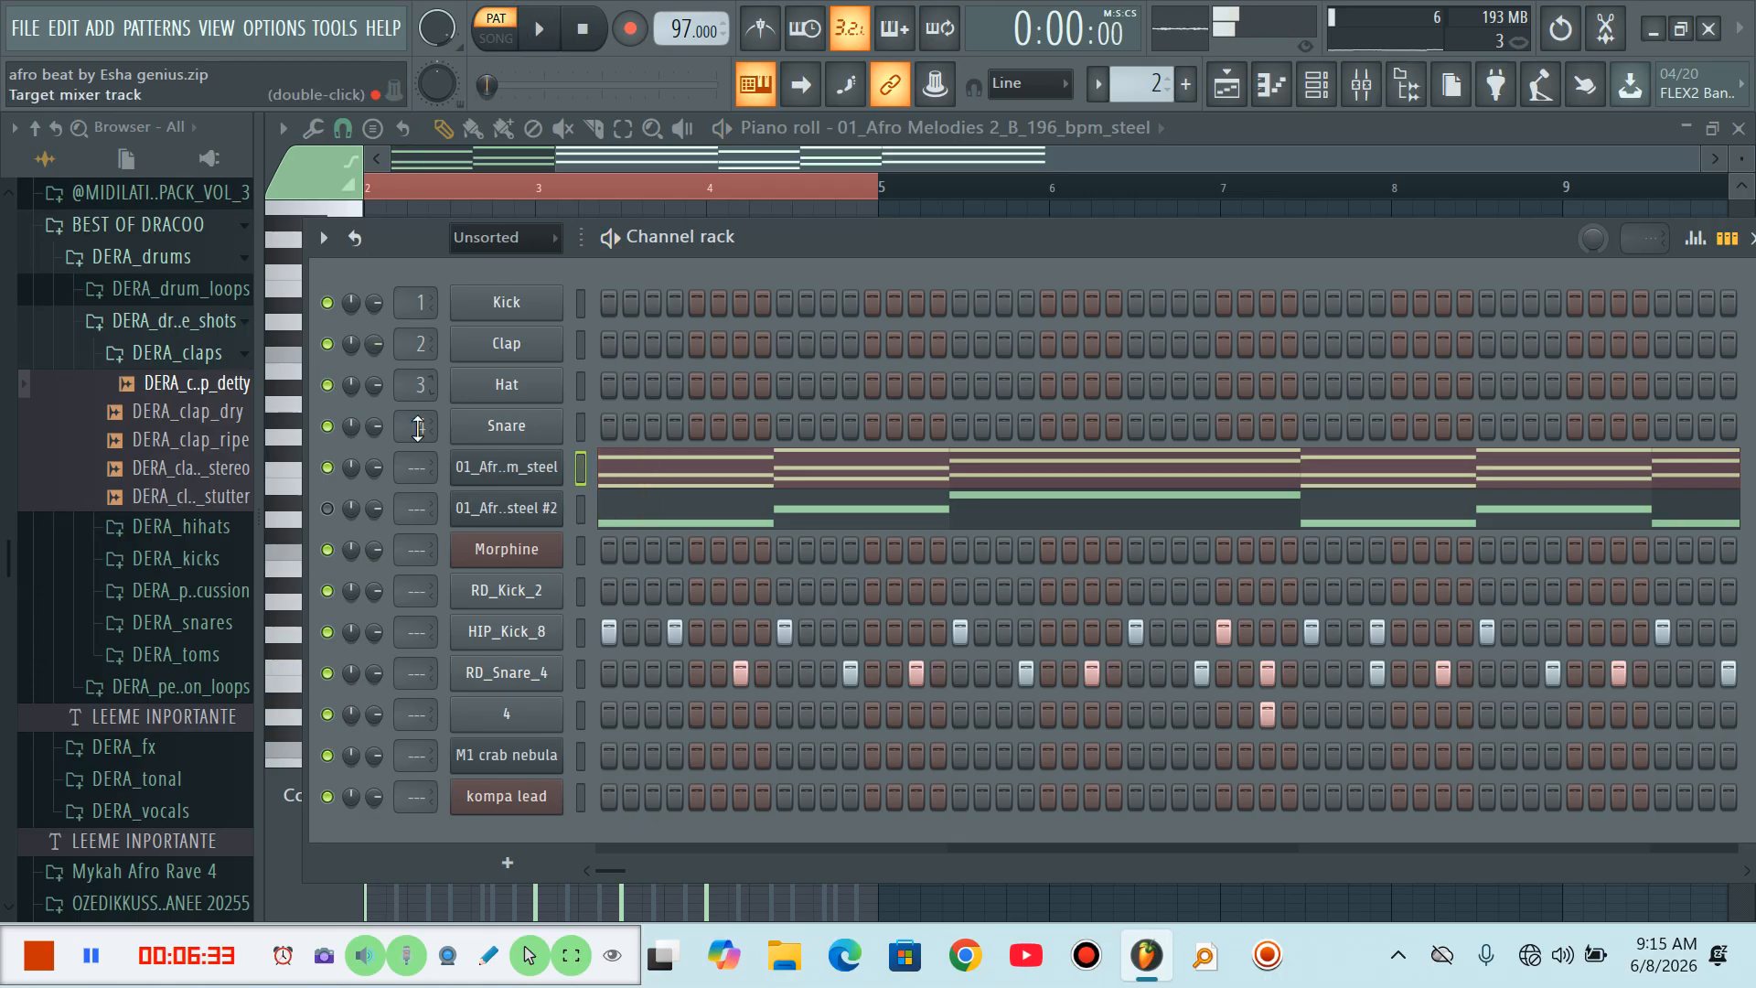
pyautogui.rightClick(326, 467)
pyautogui.click(342, 483)
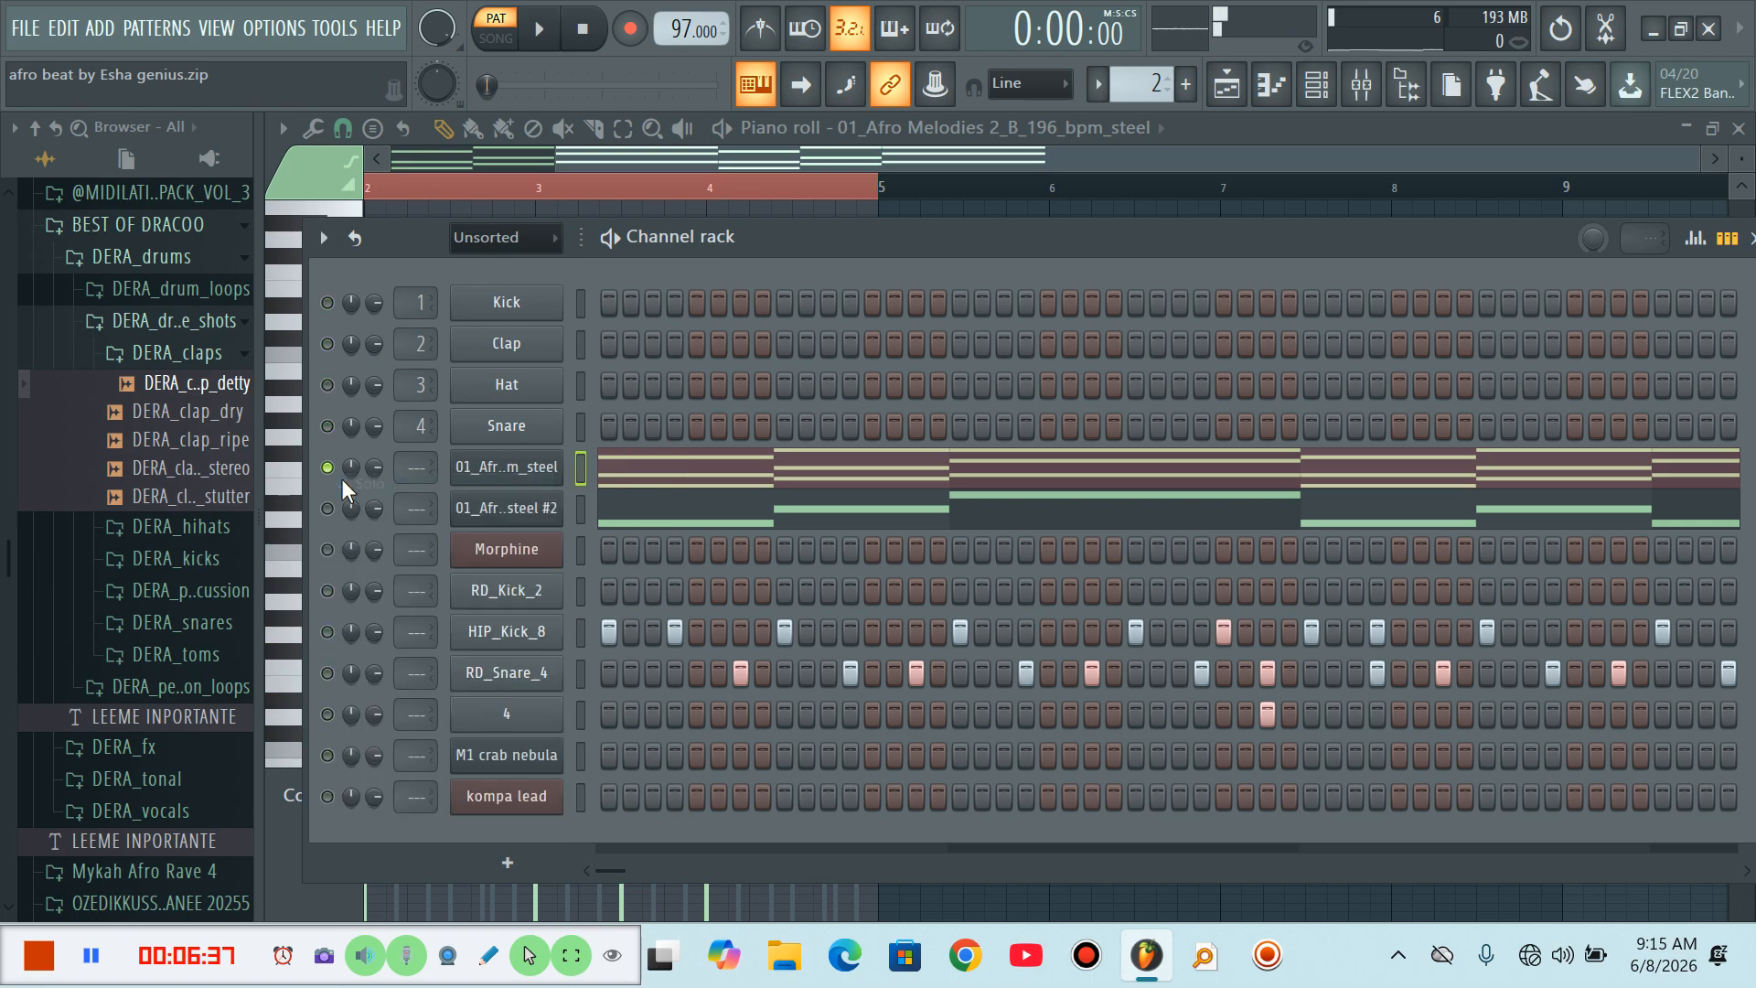
pyautogui.press('space')
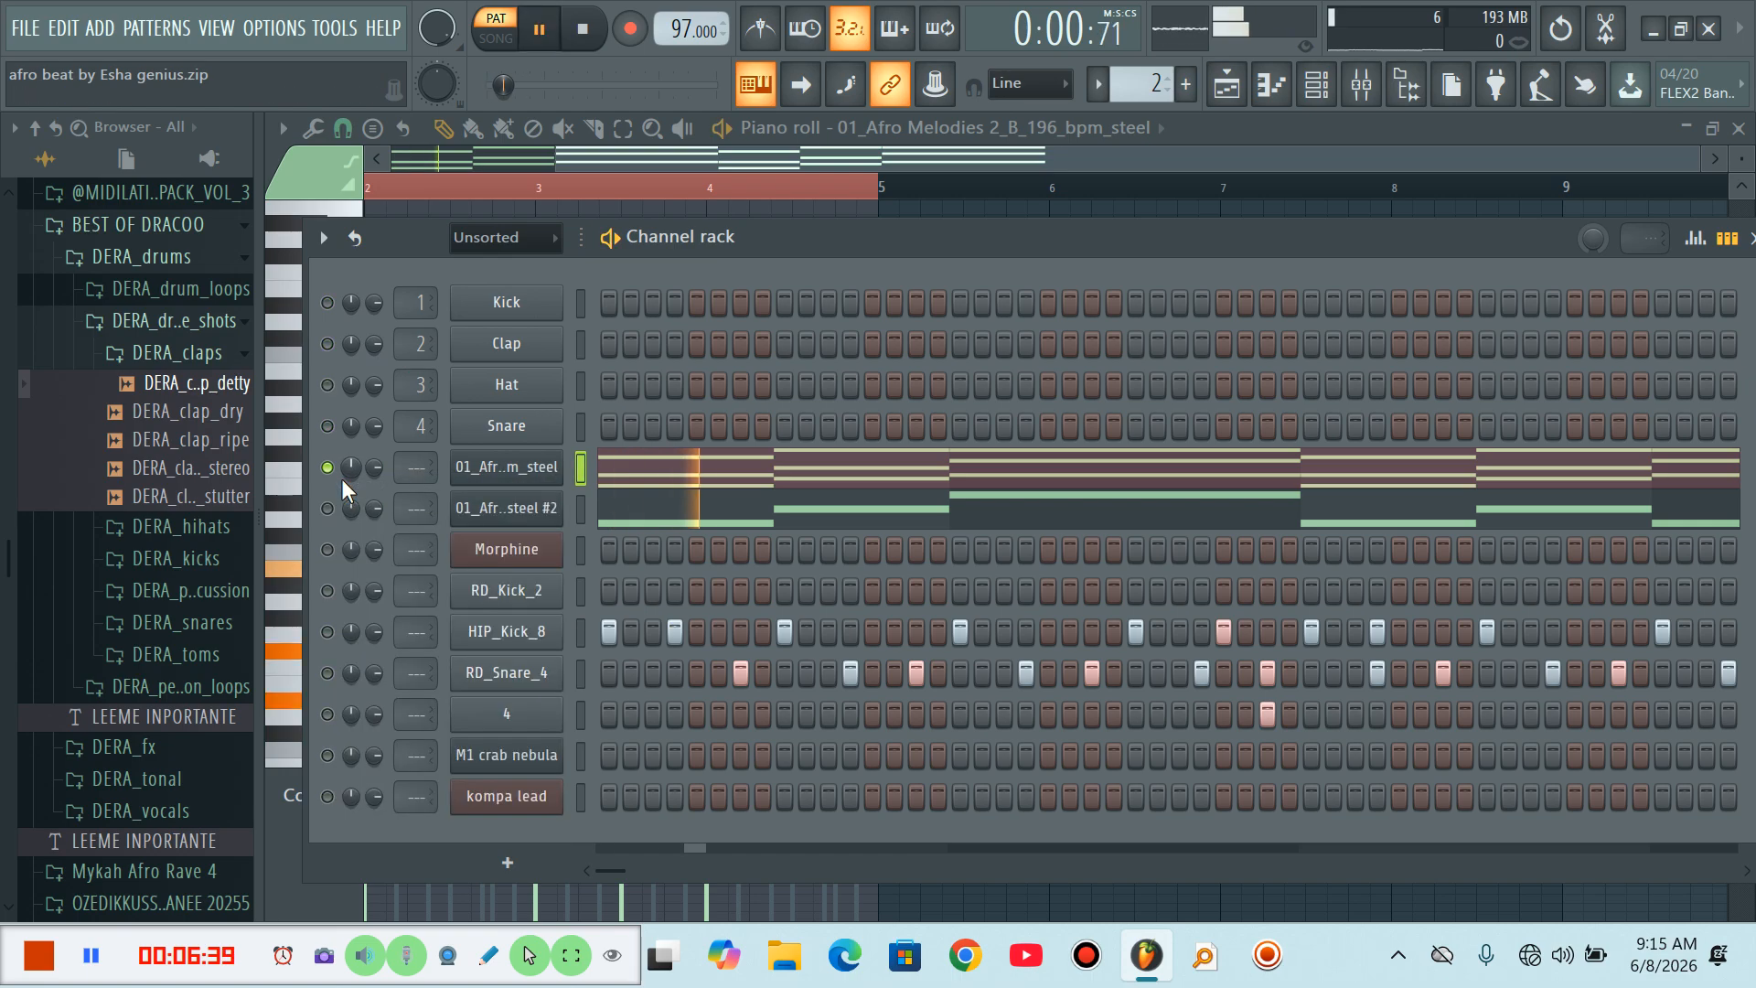
# Review the steel channel's chord notes in the piano roll and check its Hypersonic patch
pyautogui.click(702, 485)
pyautogui.click(713, 496)
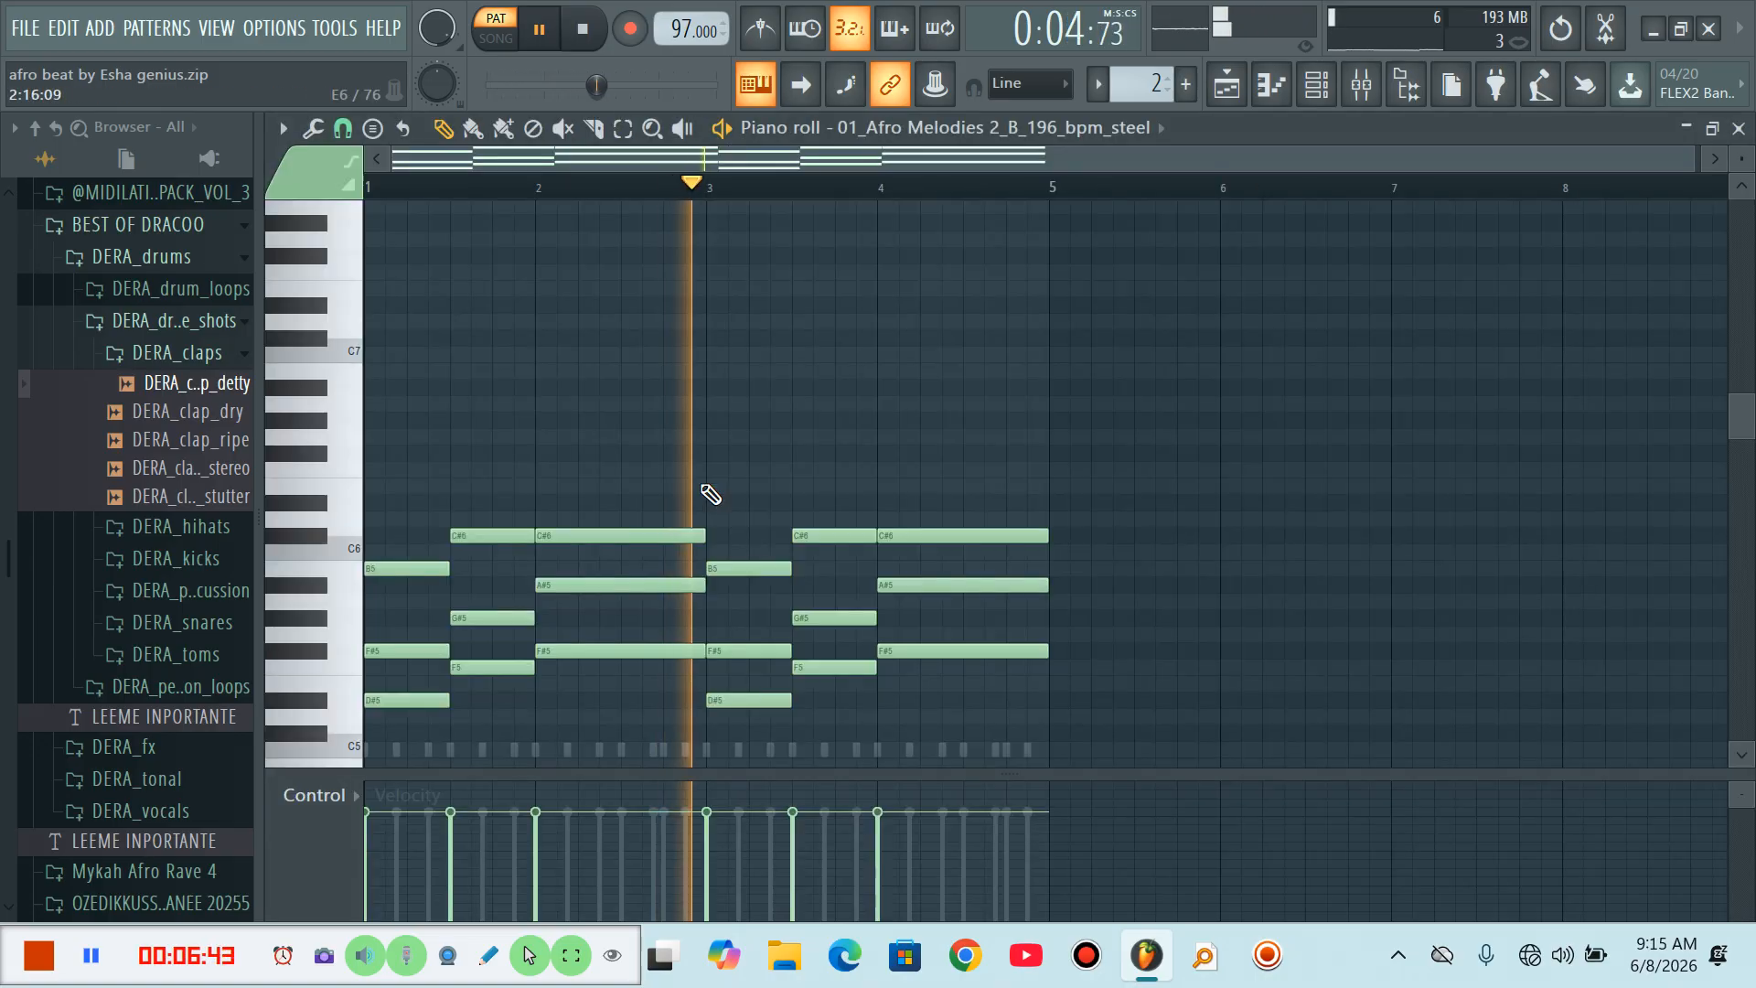
pyautogui.scroll(-3, 960, 412)
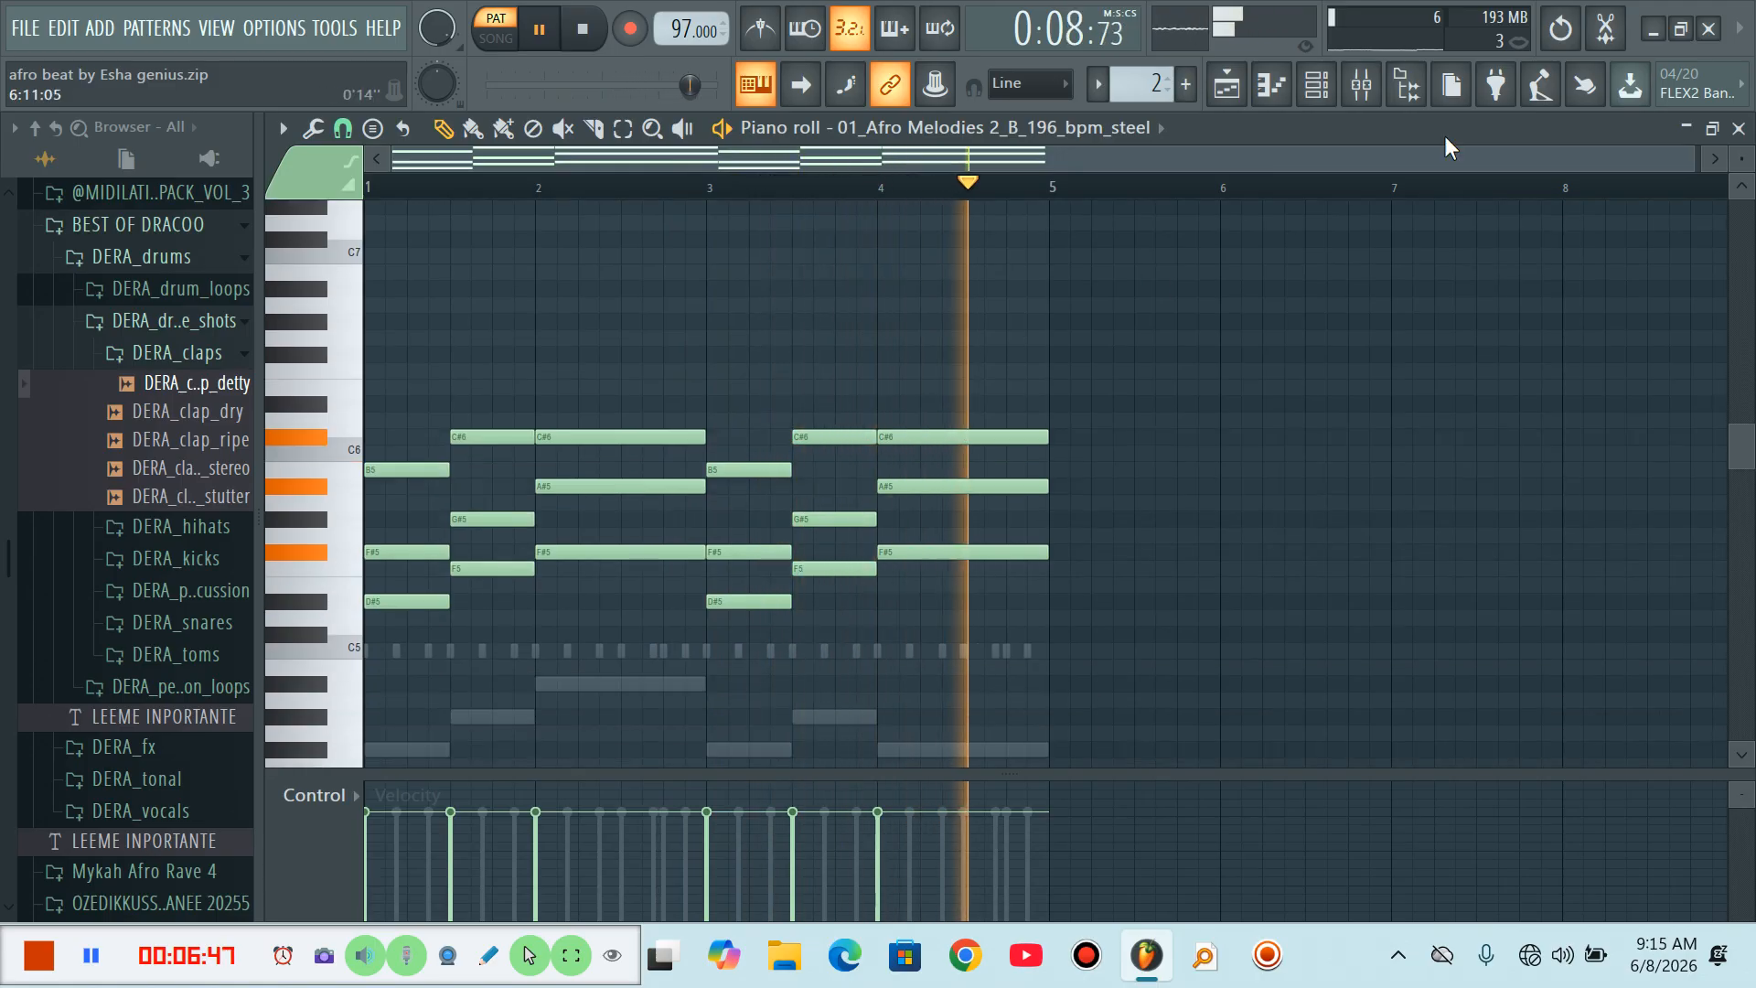
pyautogui.click(1336, 97)
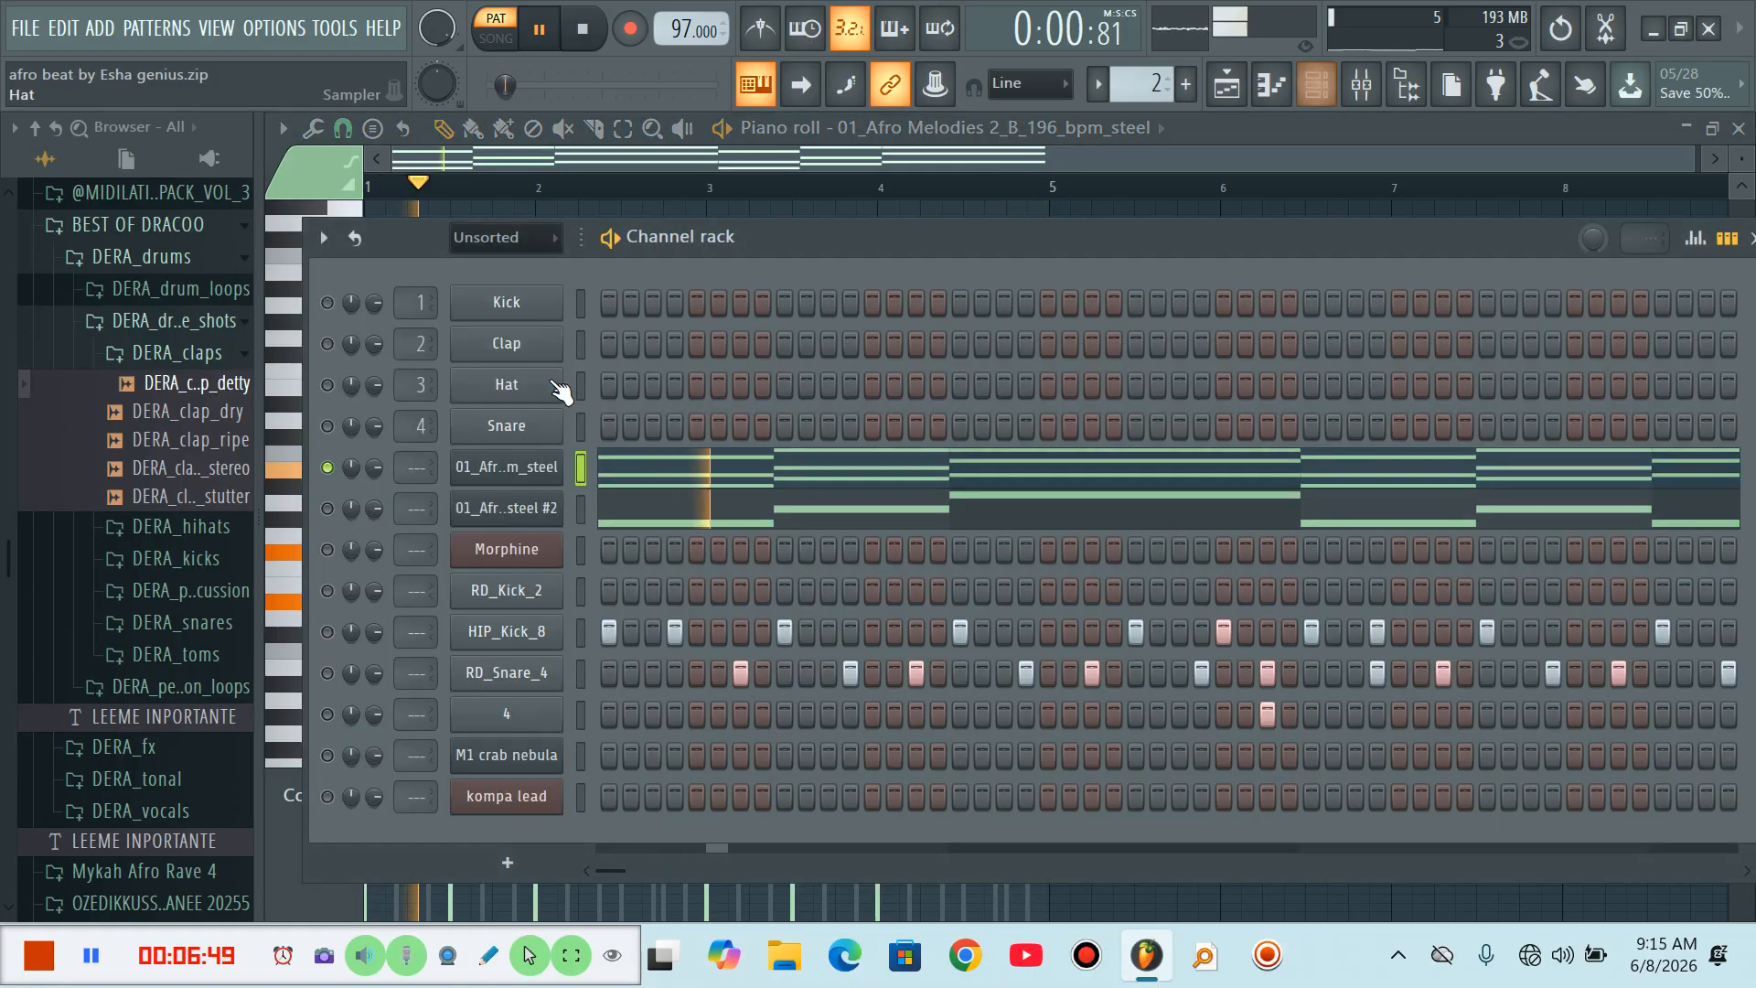
pyautogui.click(505, 466)
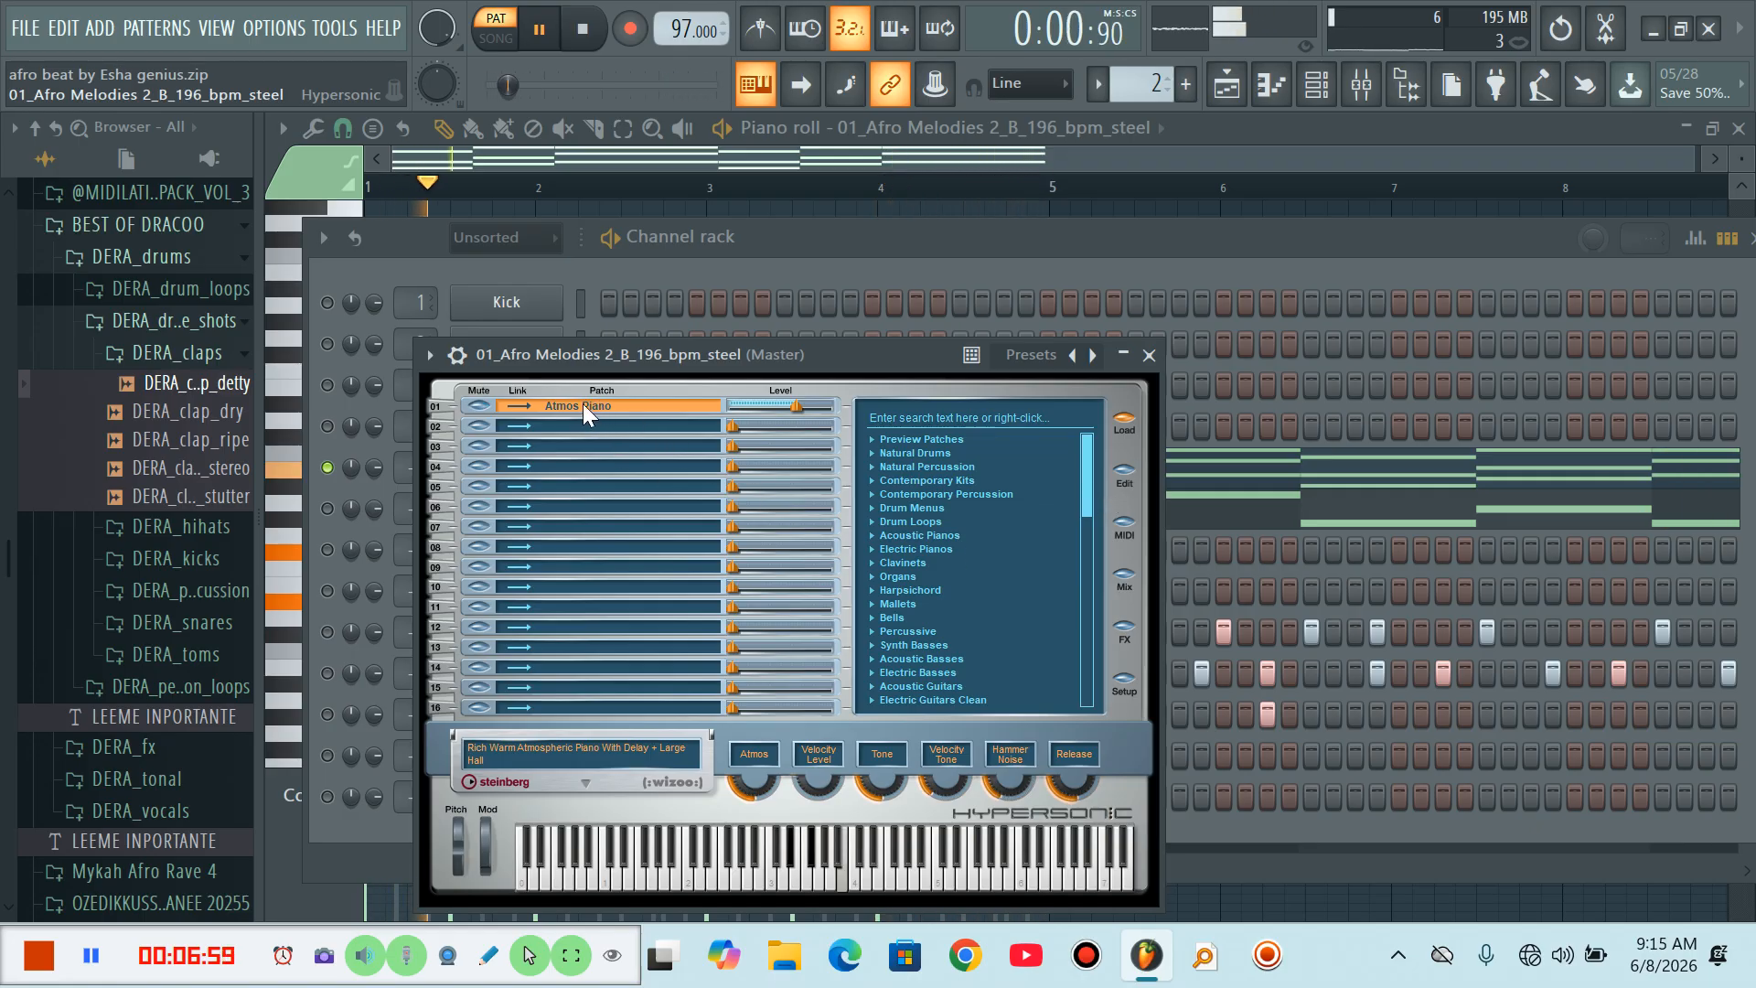
pyautogui.click(1088, 247)
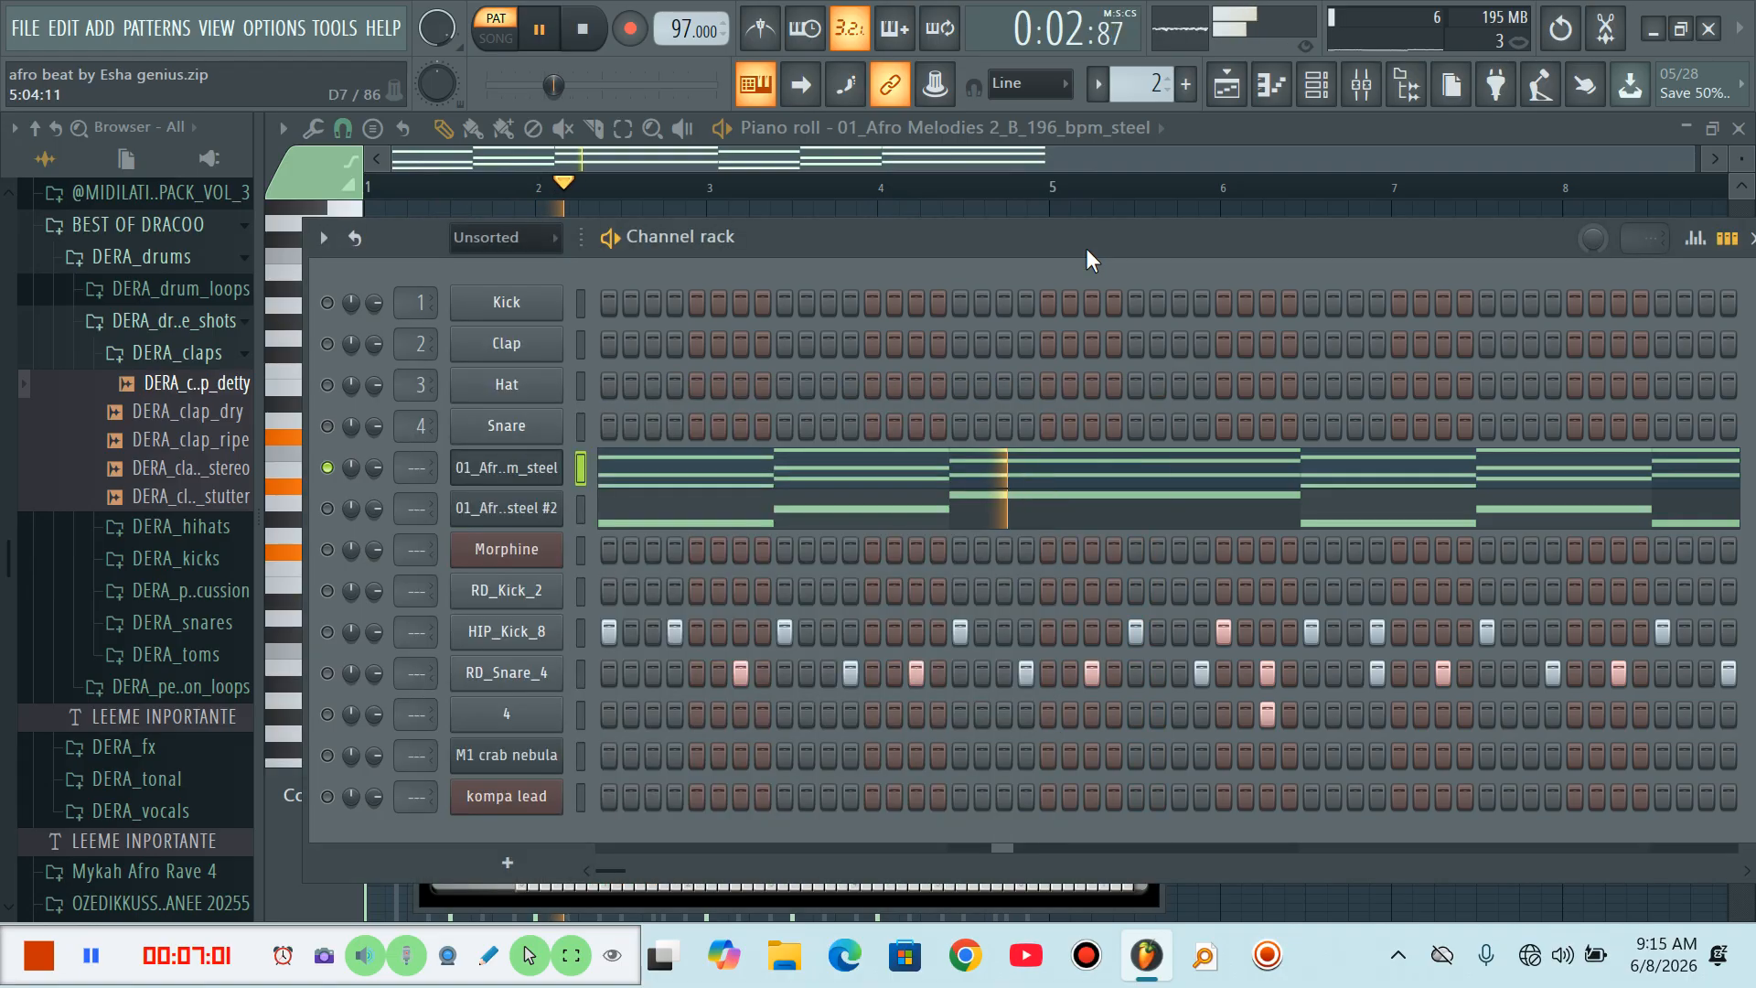
# Enable the HIP_Kick_8, RD_Snare_4 and 4 channels to play along with the steel chords
pyautogui.click(540, 554)
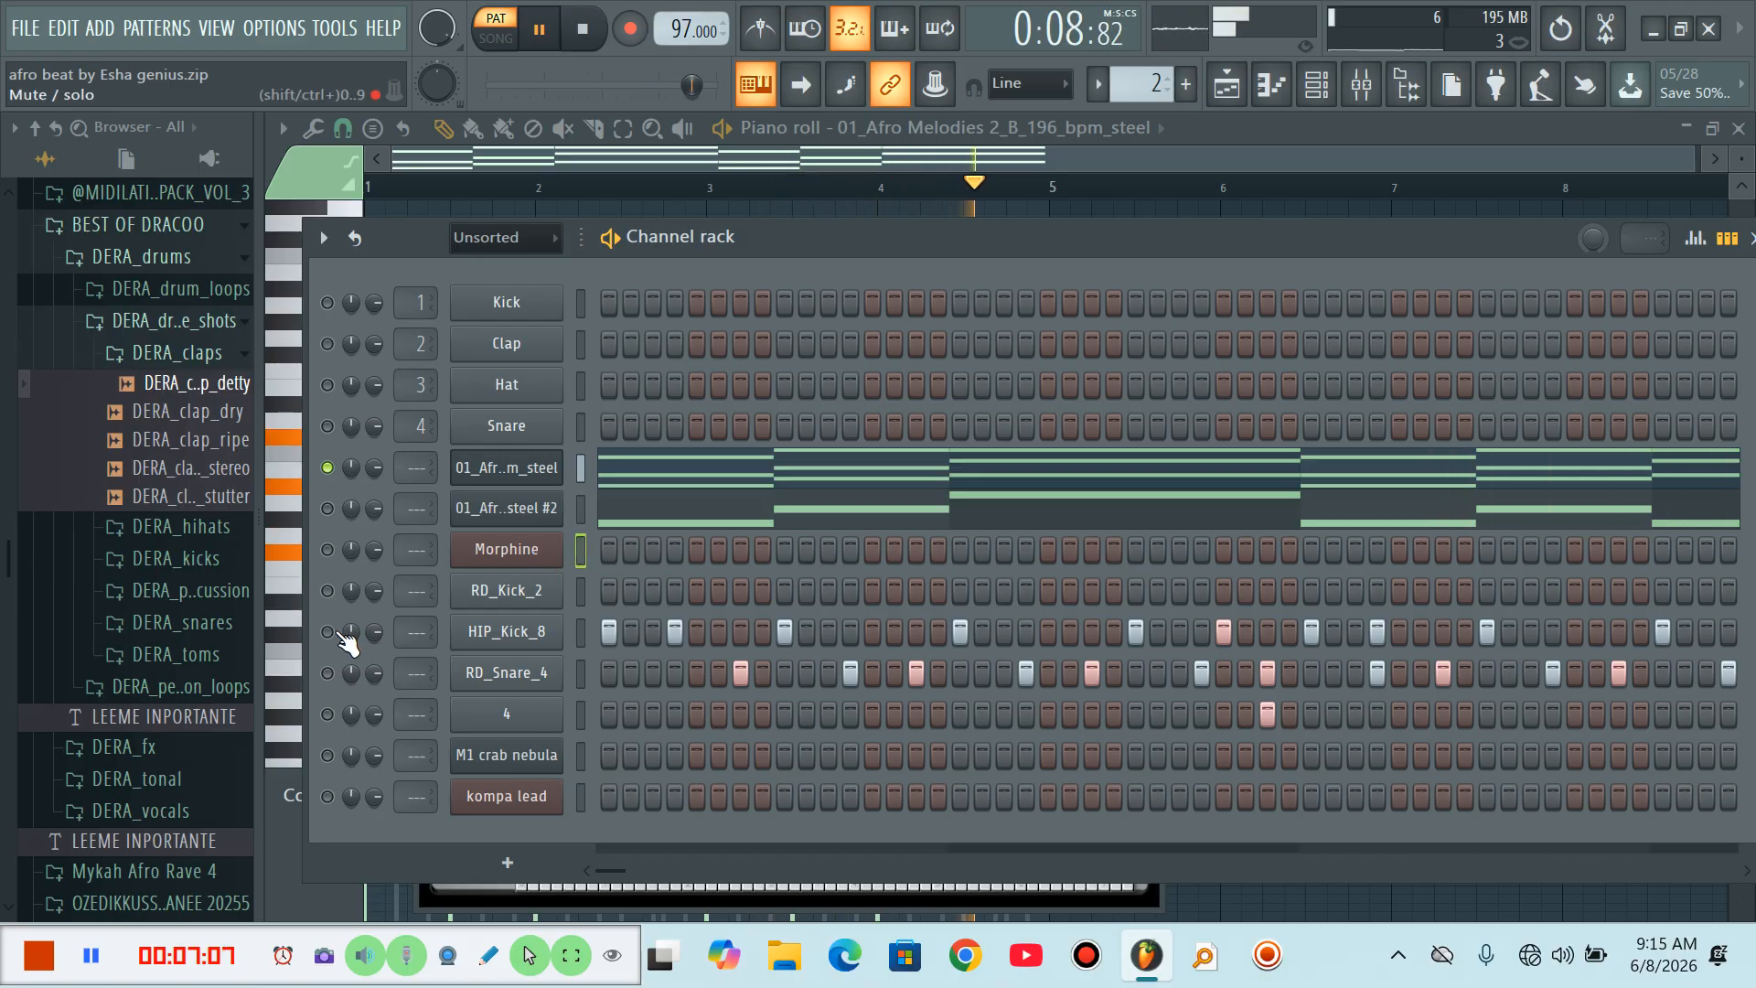
pyautogui.click(327, 673)
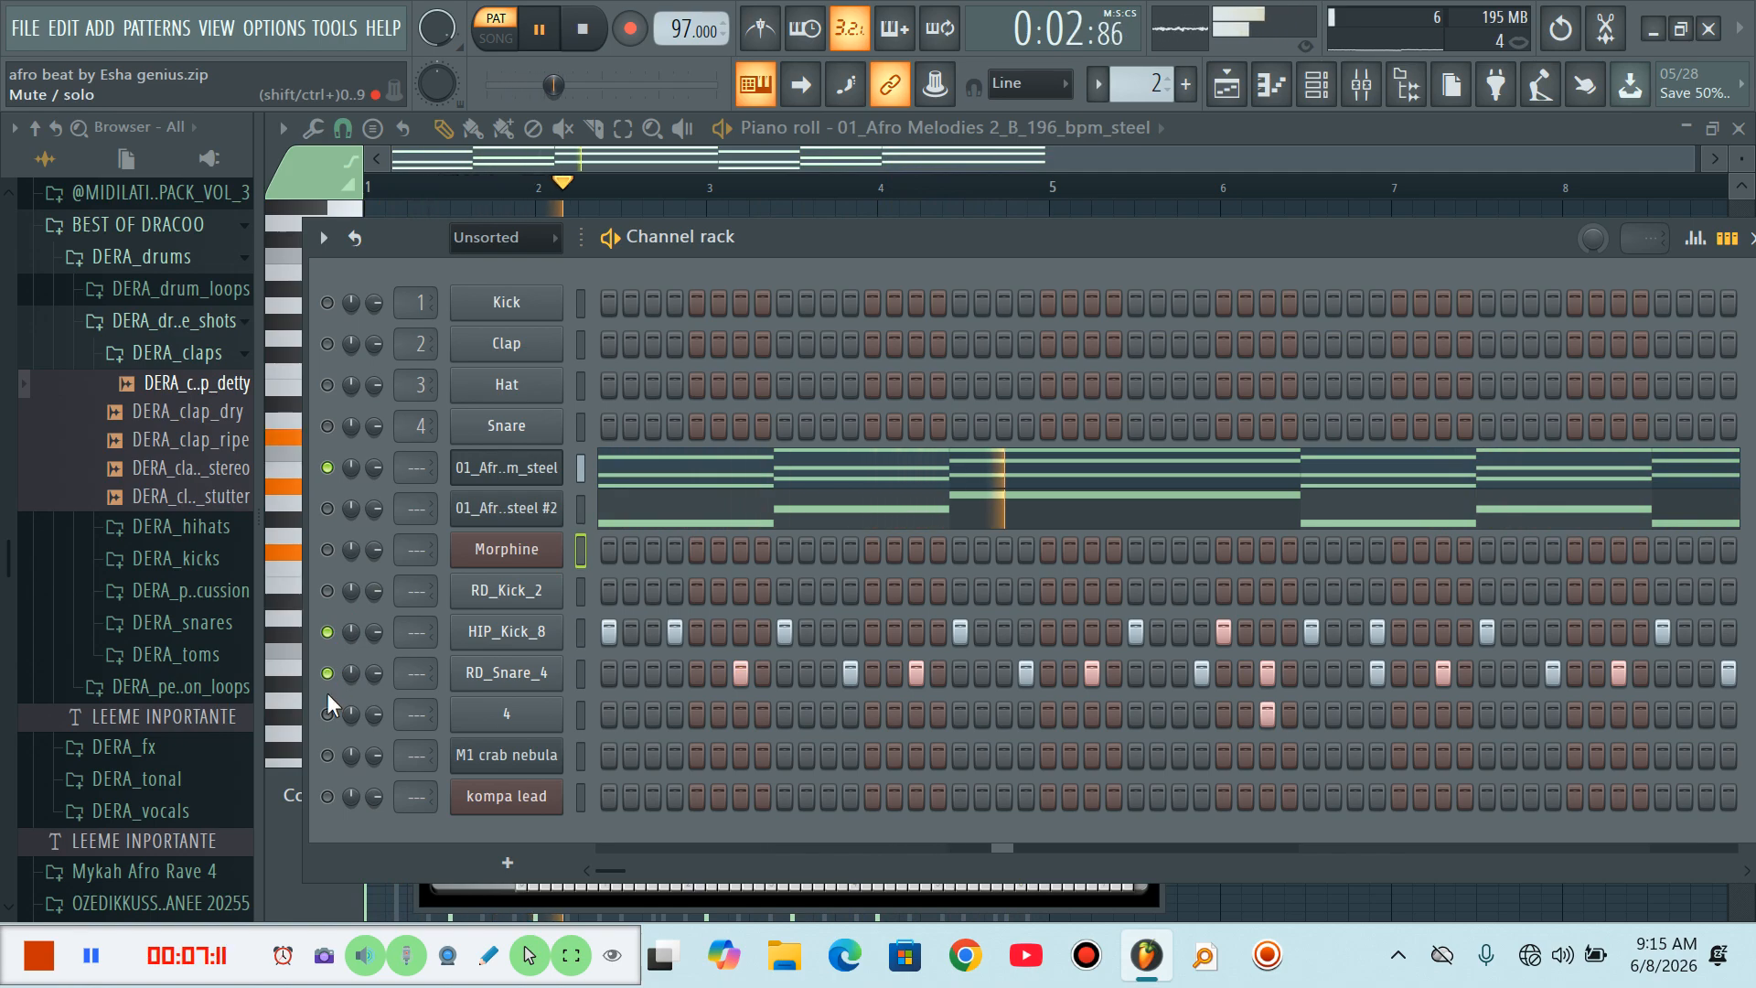
pyautogui.click(327, 714)
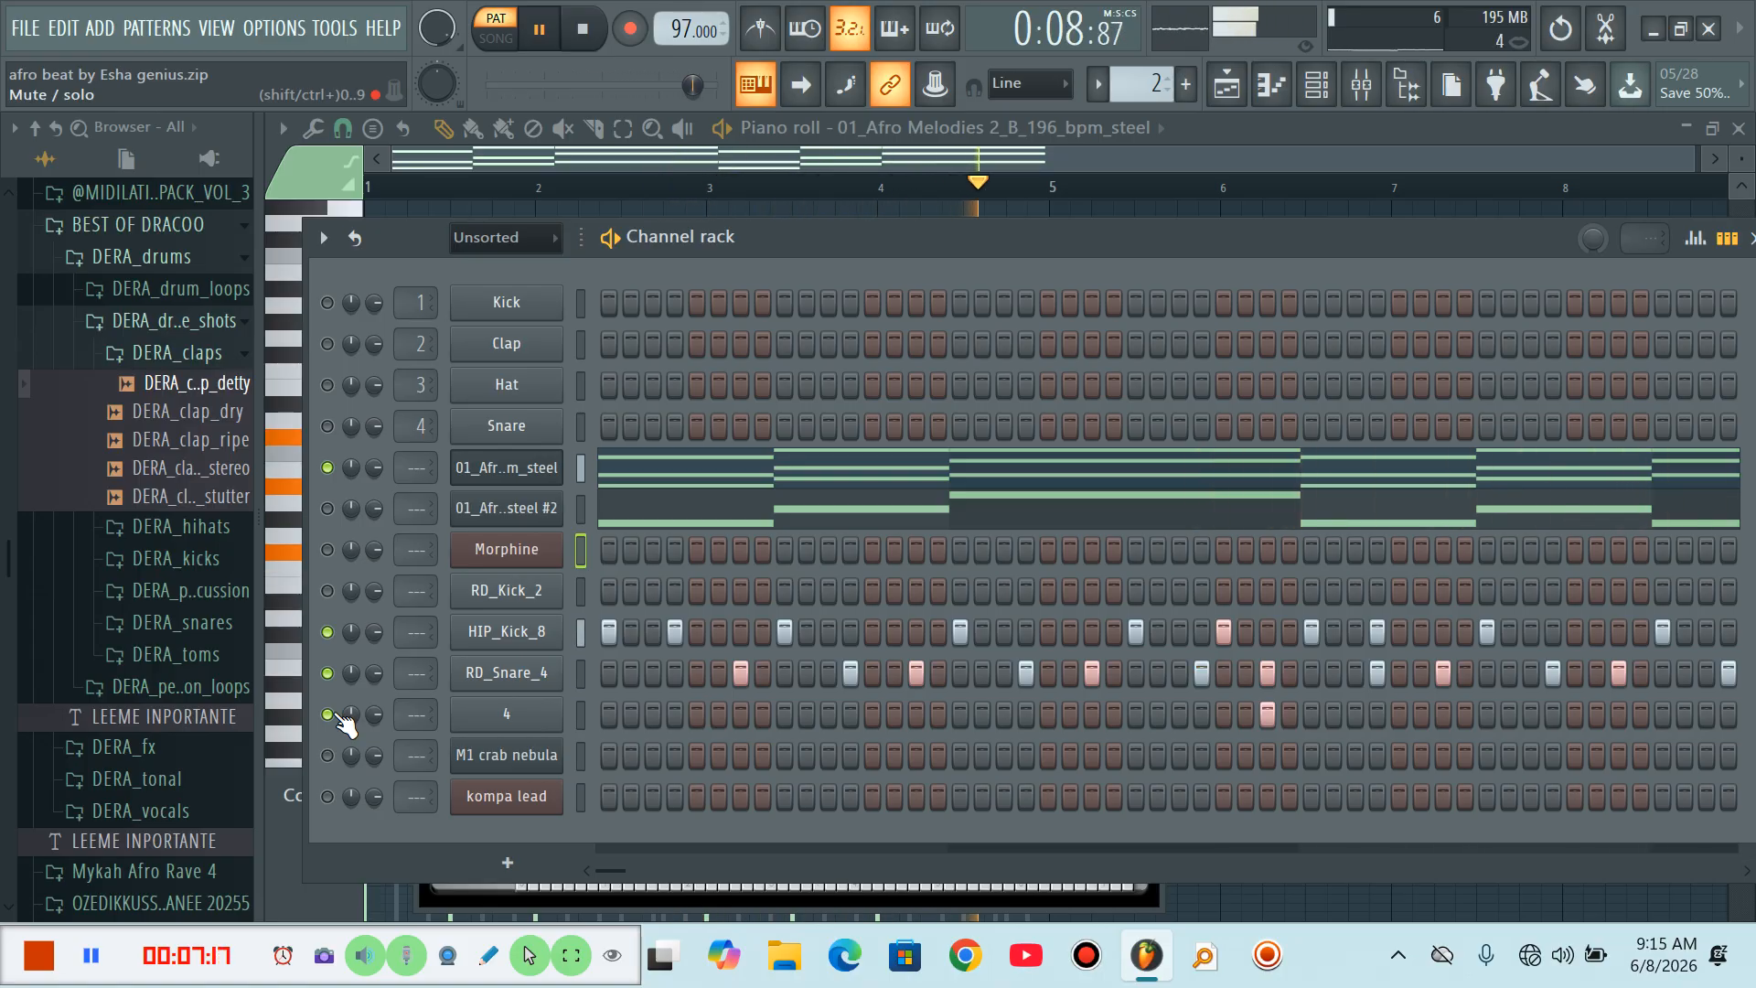
# Audition the duplicate steel #2 channel with the other channels, mute it again and delete it
pyautogui.click(329, 510)
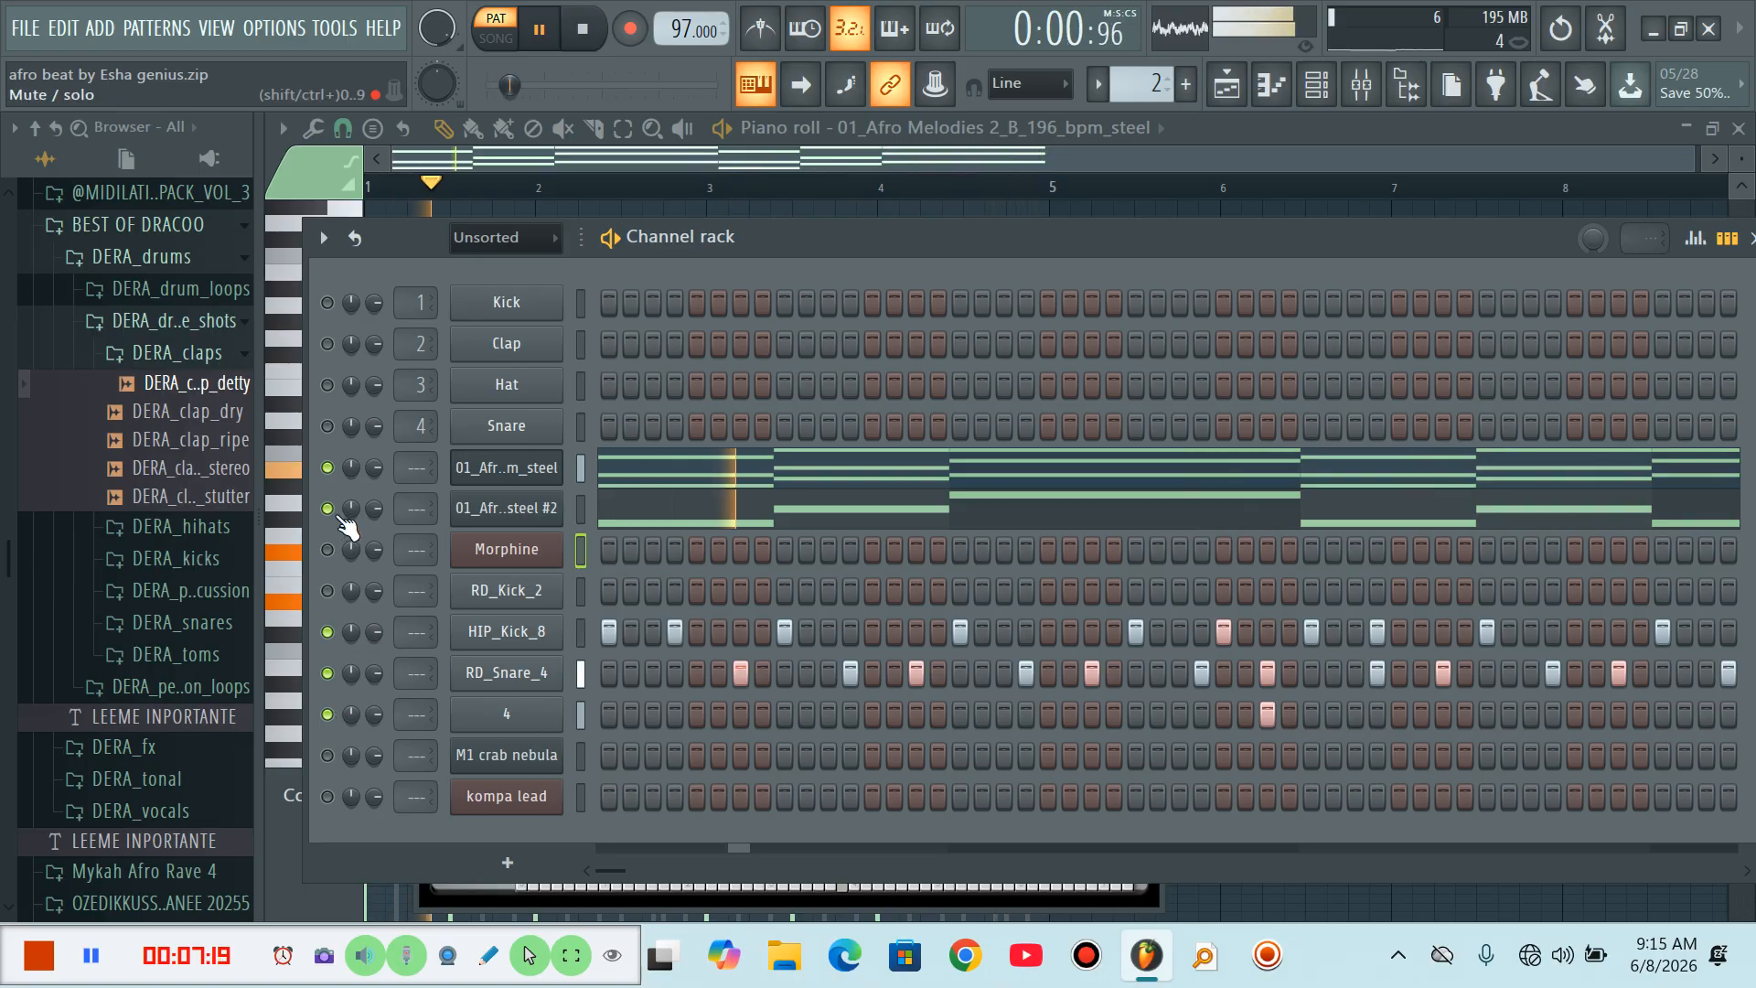
pyautogui.click(340, 518)
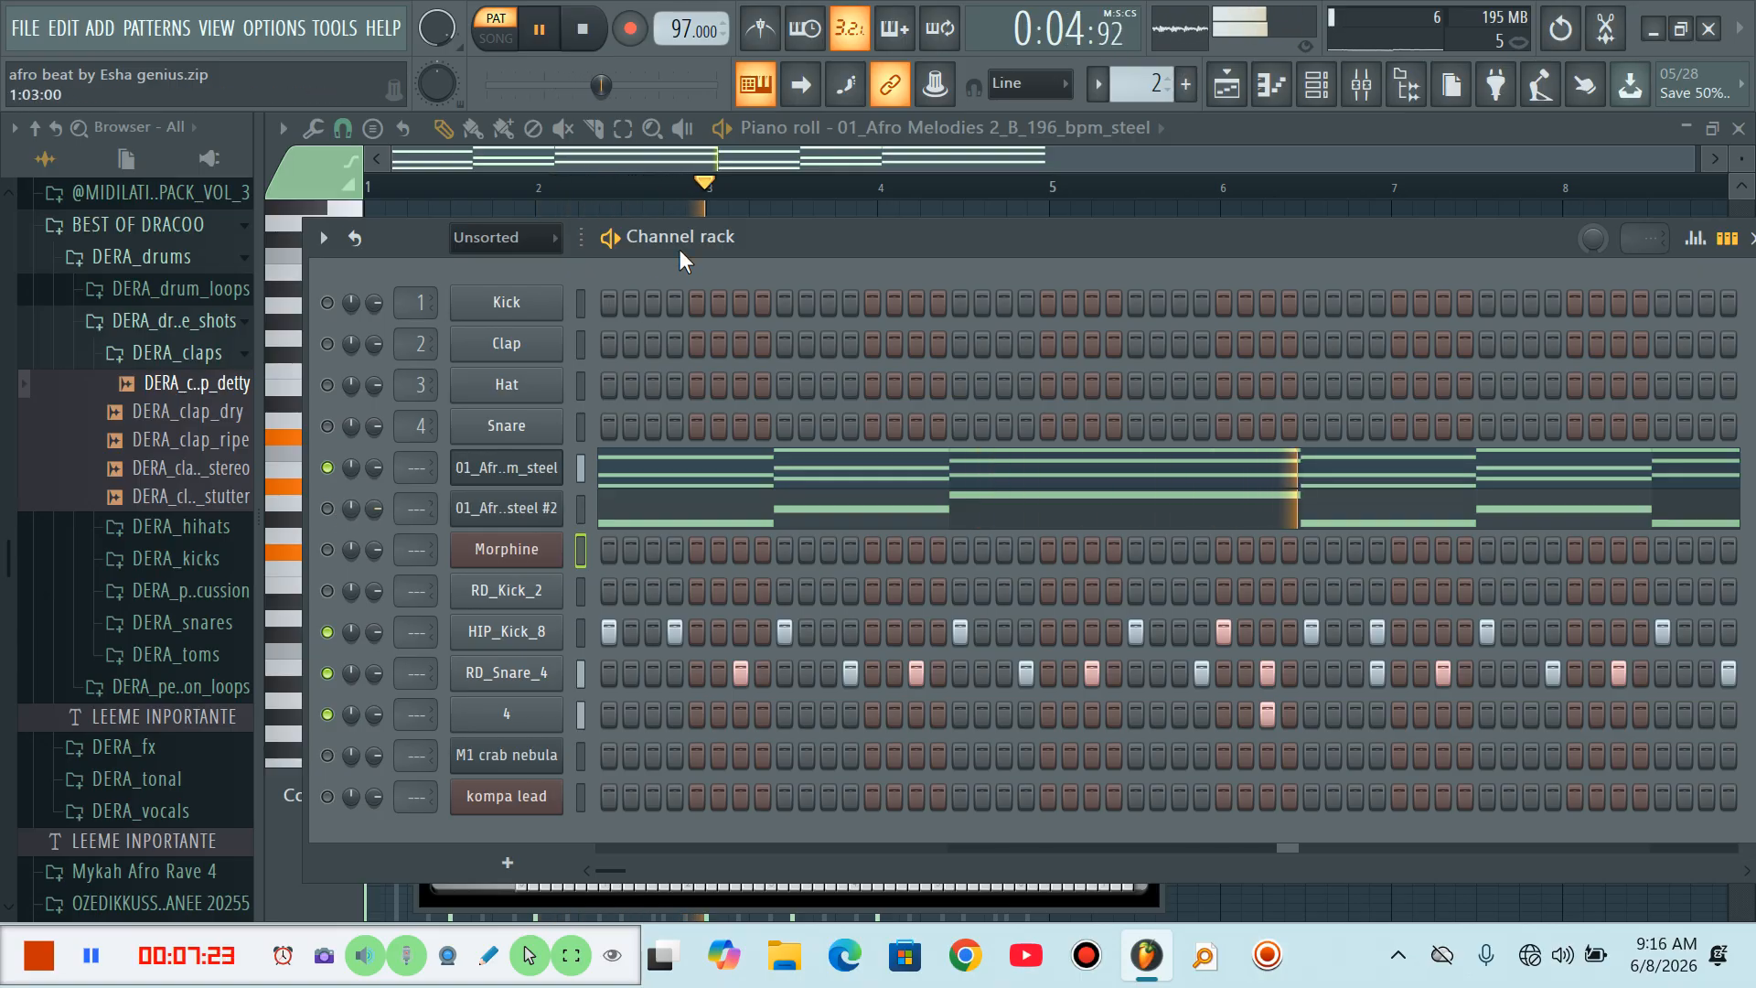
pyautogui.rightClick(525, 503)
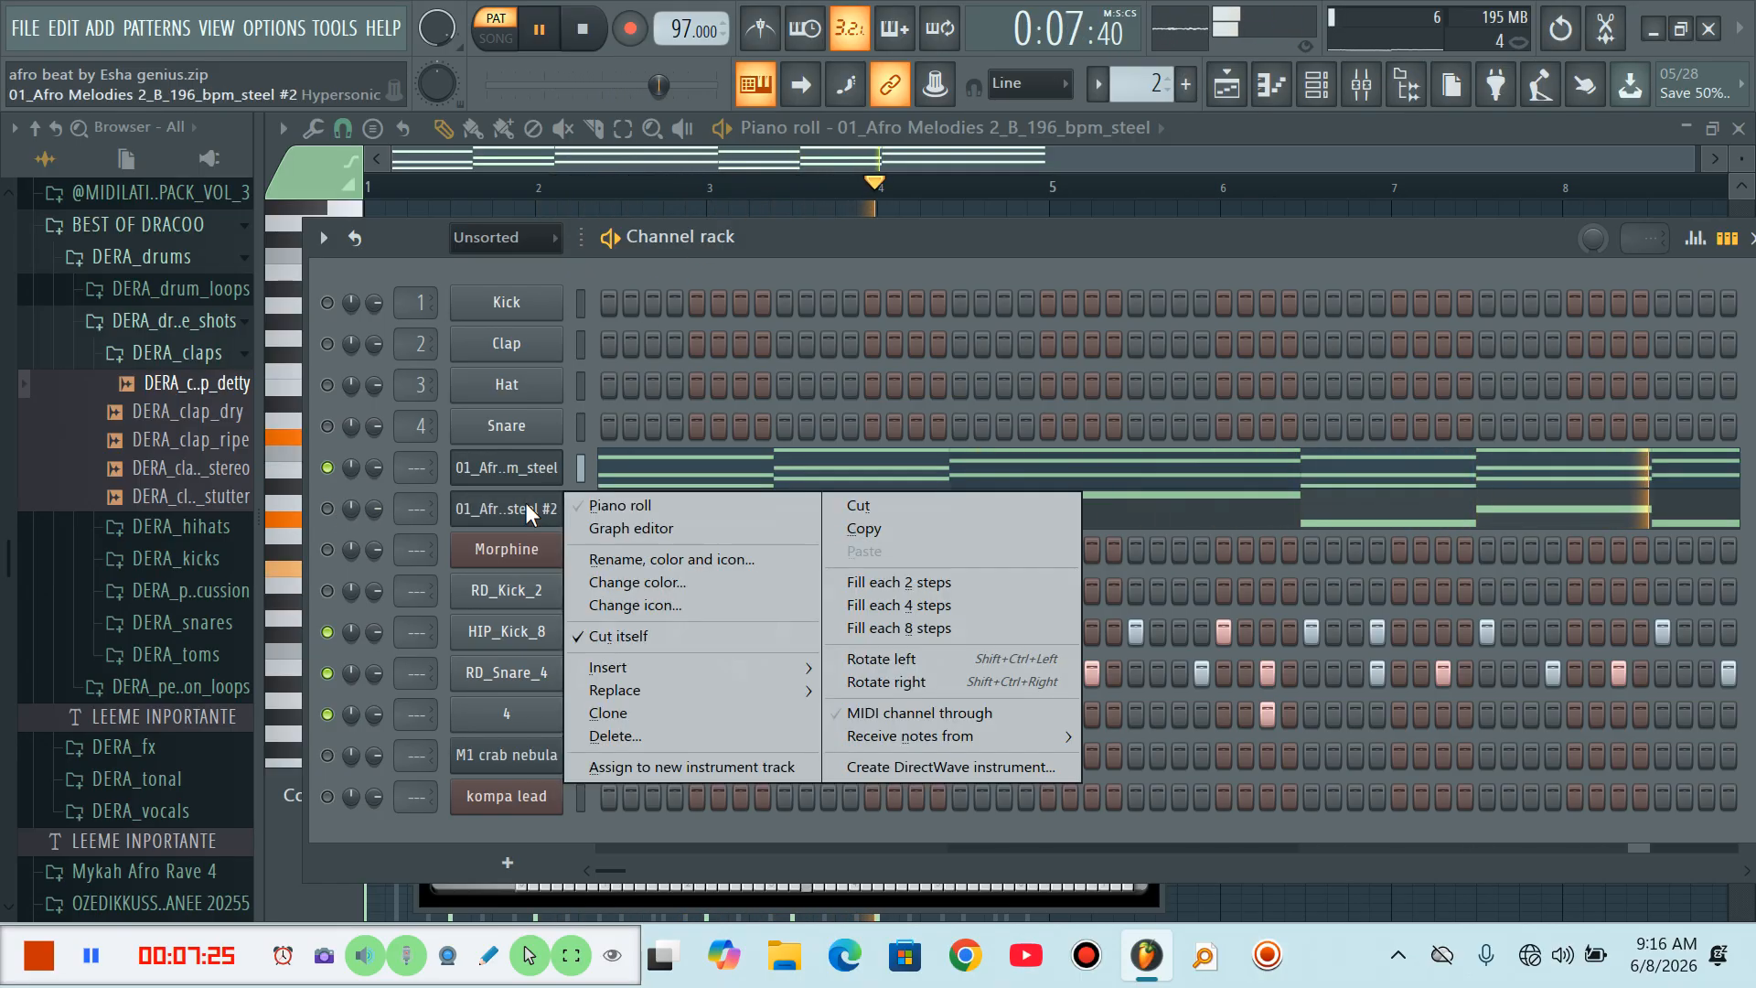
pyautogui.click(661, 733)
pyautogui.press('Return')
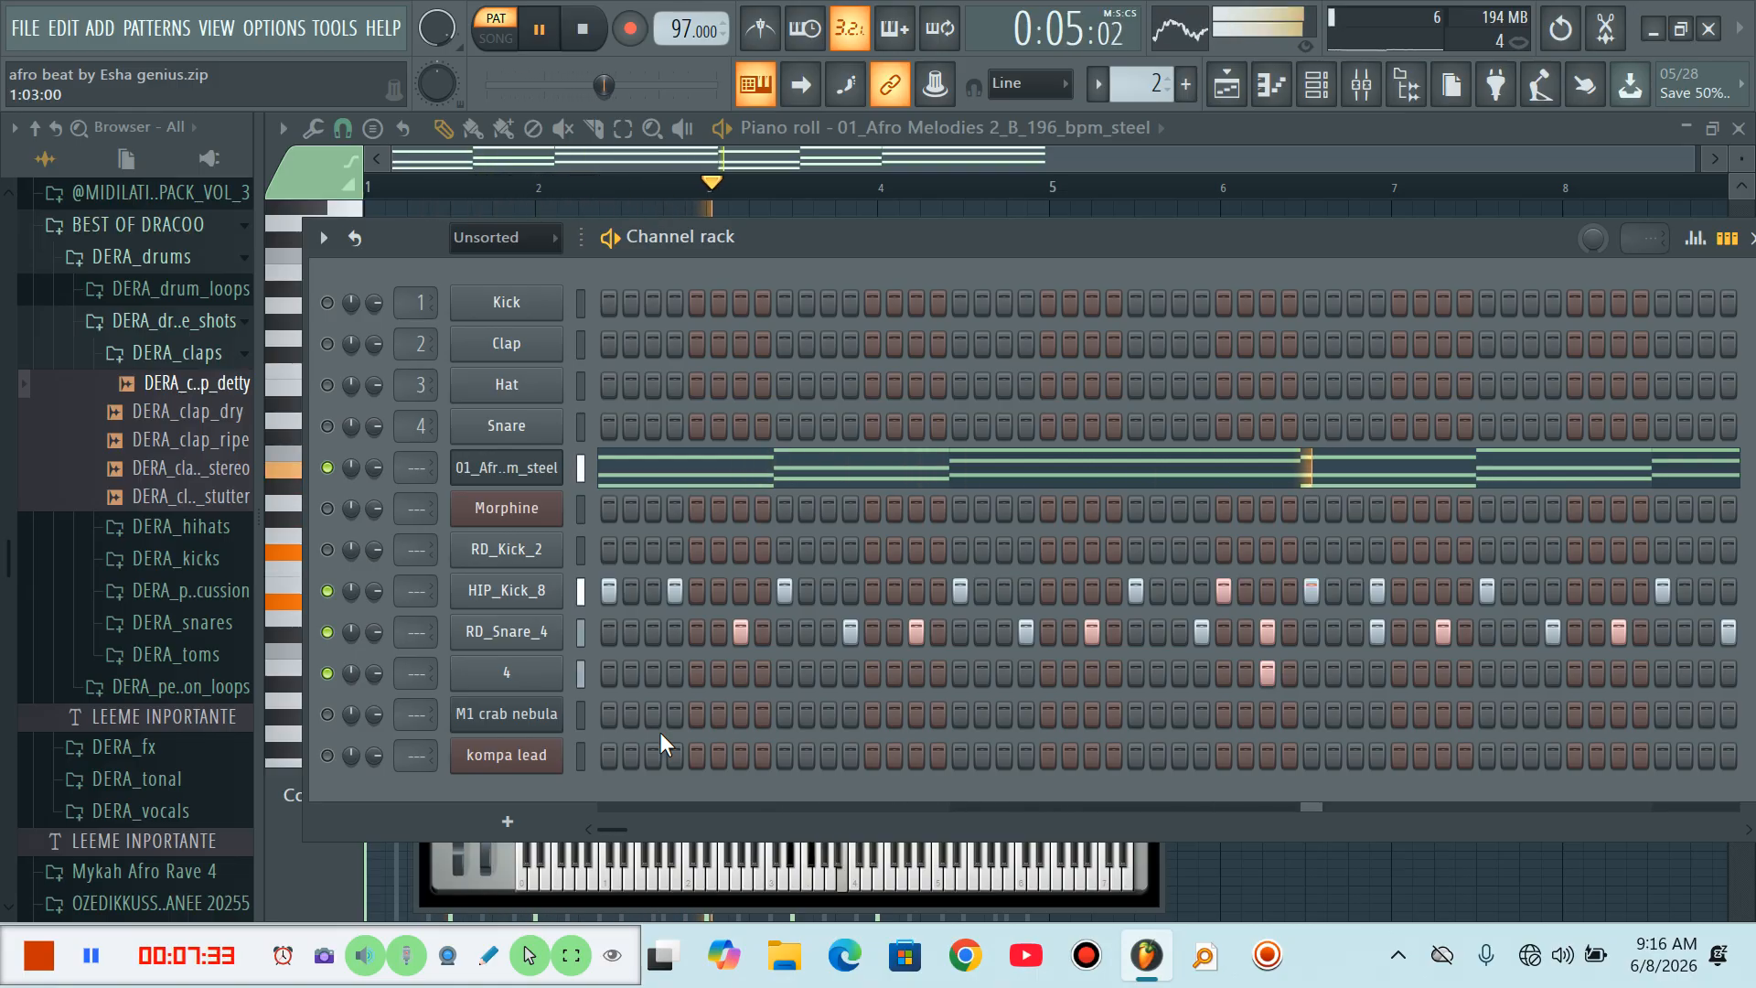
# Close the piano roll, hide the channel rack and take Track 6 off solo to re-enable all playlist tracks
pyautogui.click(997, 143)
pyautogui.click(1216, 161)
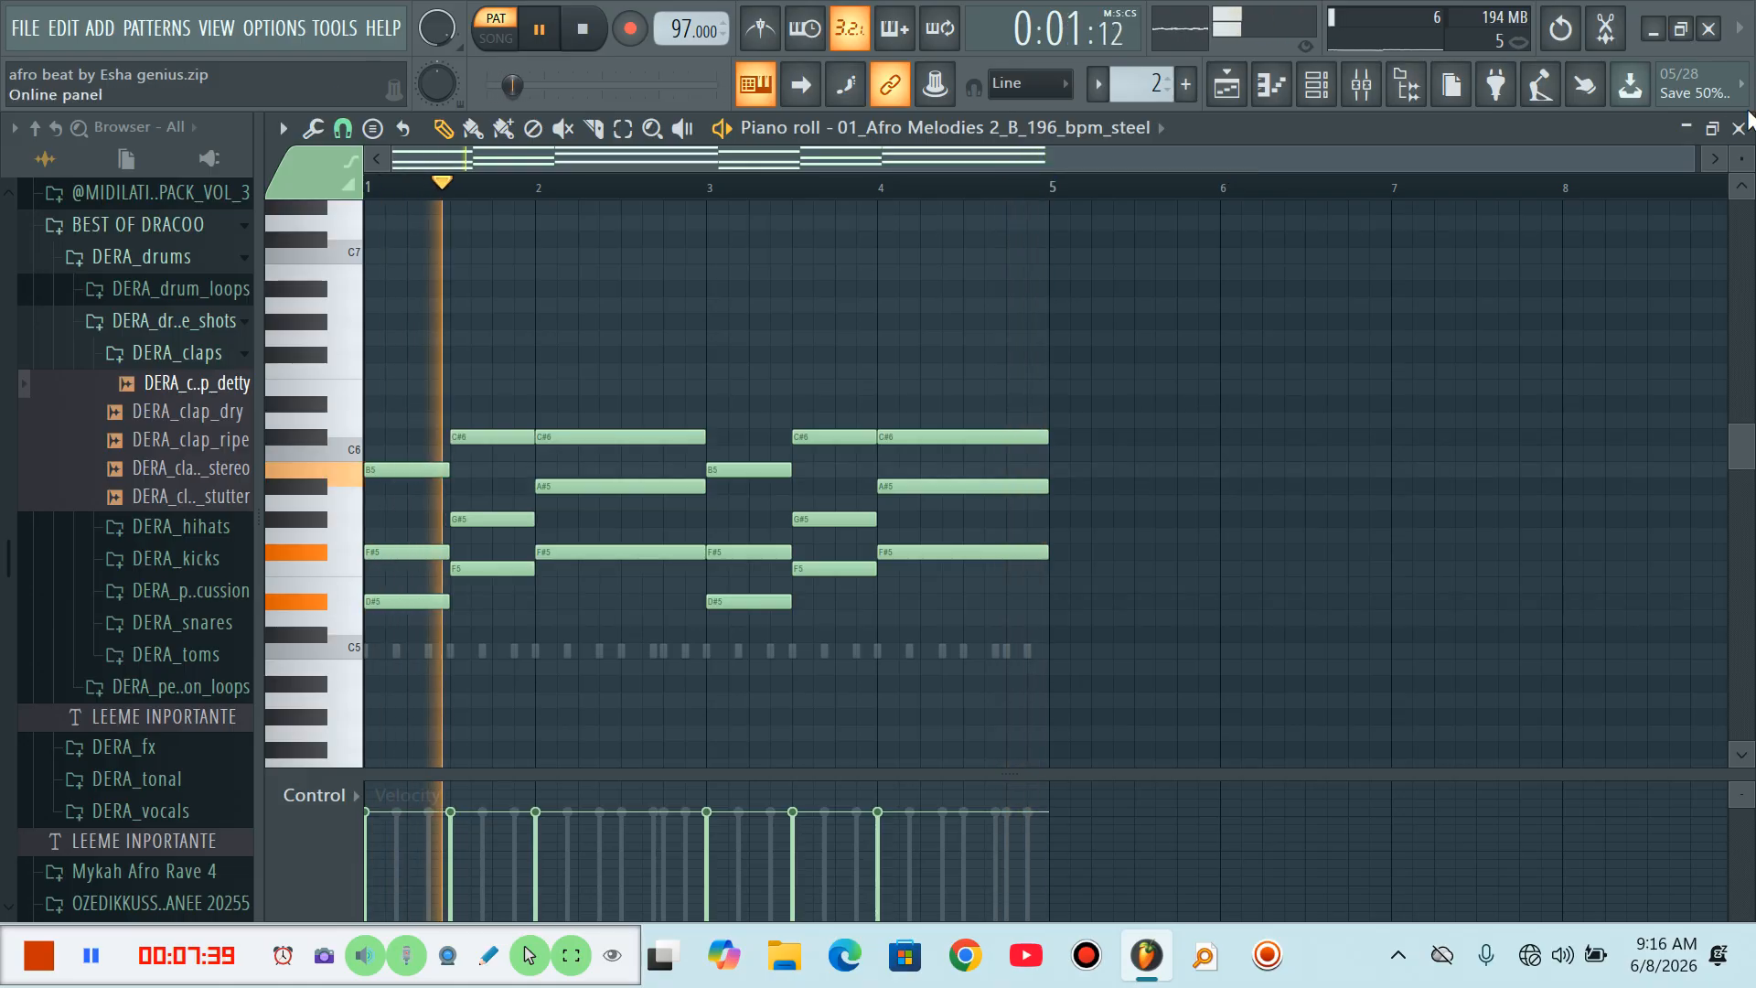
pyautogui.click(1739, 128)
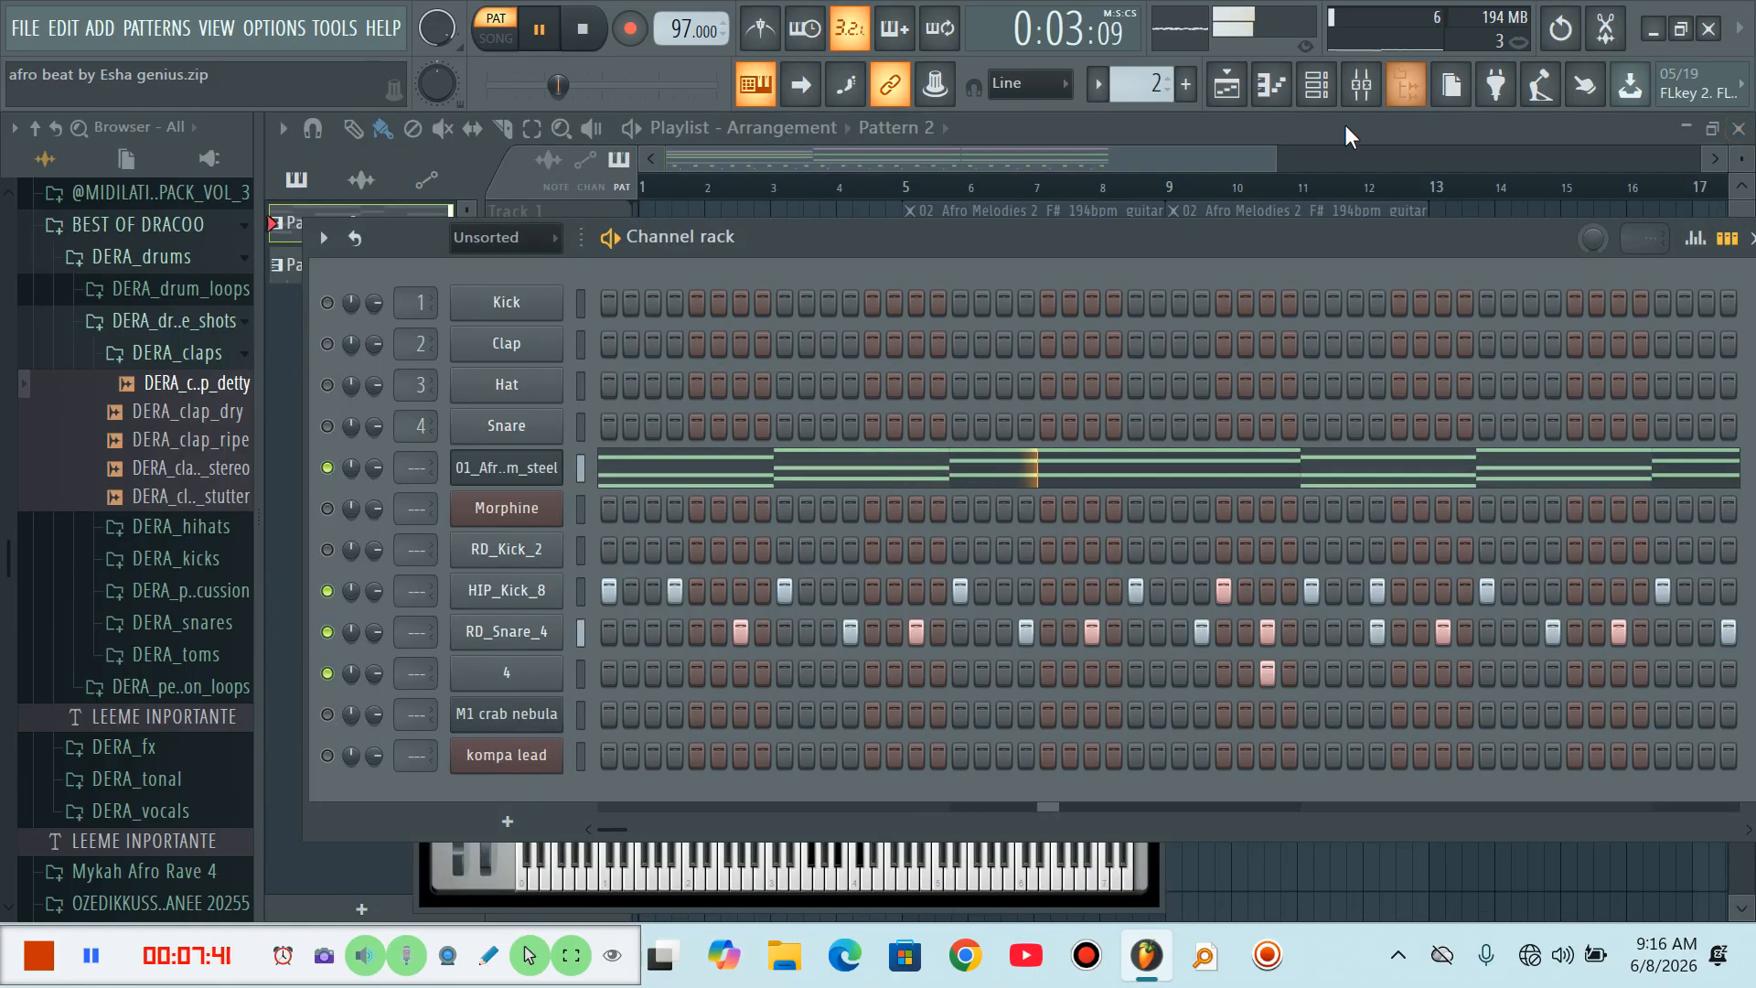
pyautogui.press('F6')
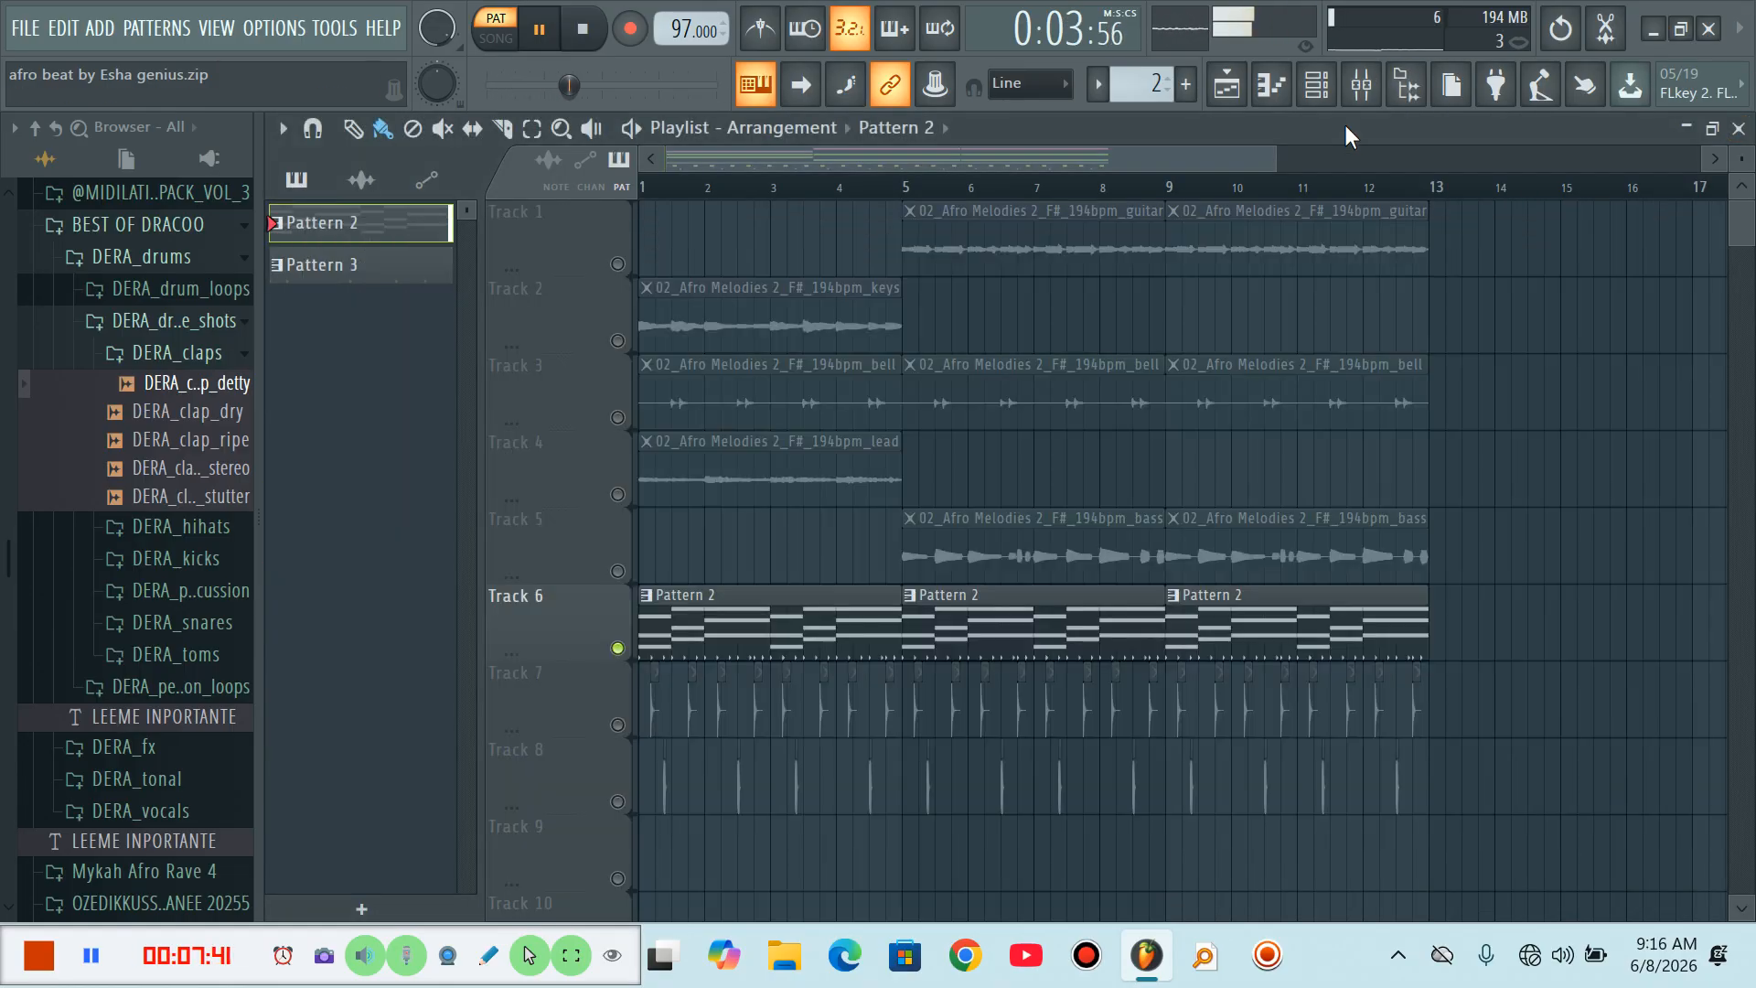
pyautogui.rightClick(619, 648)
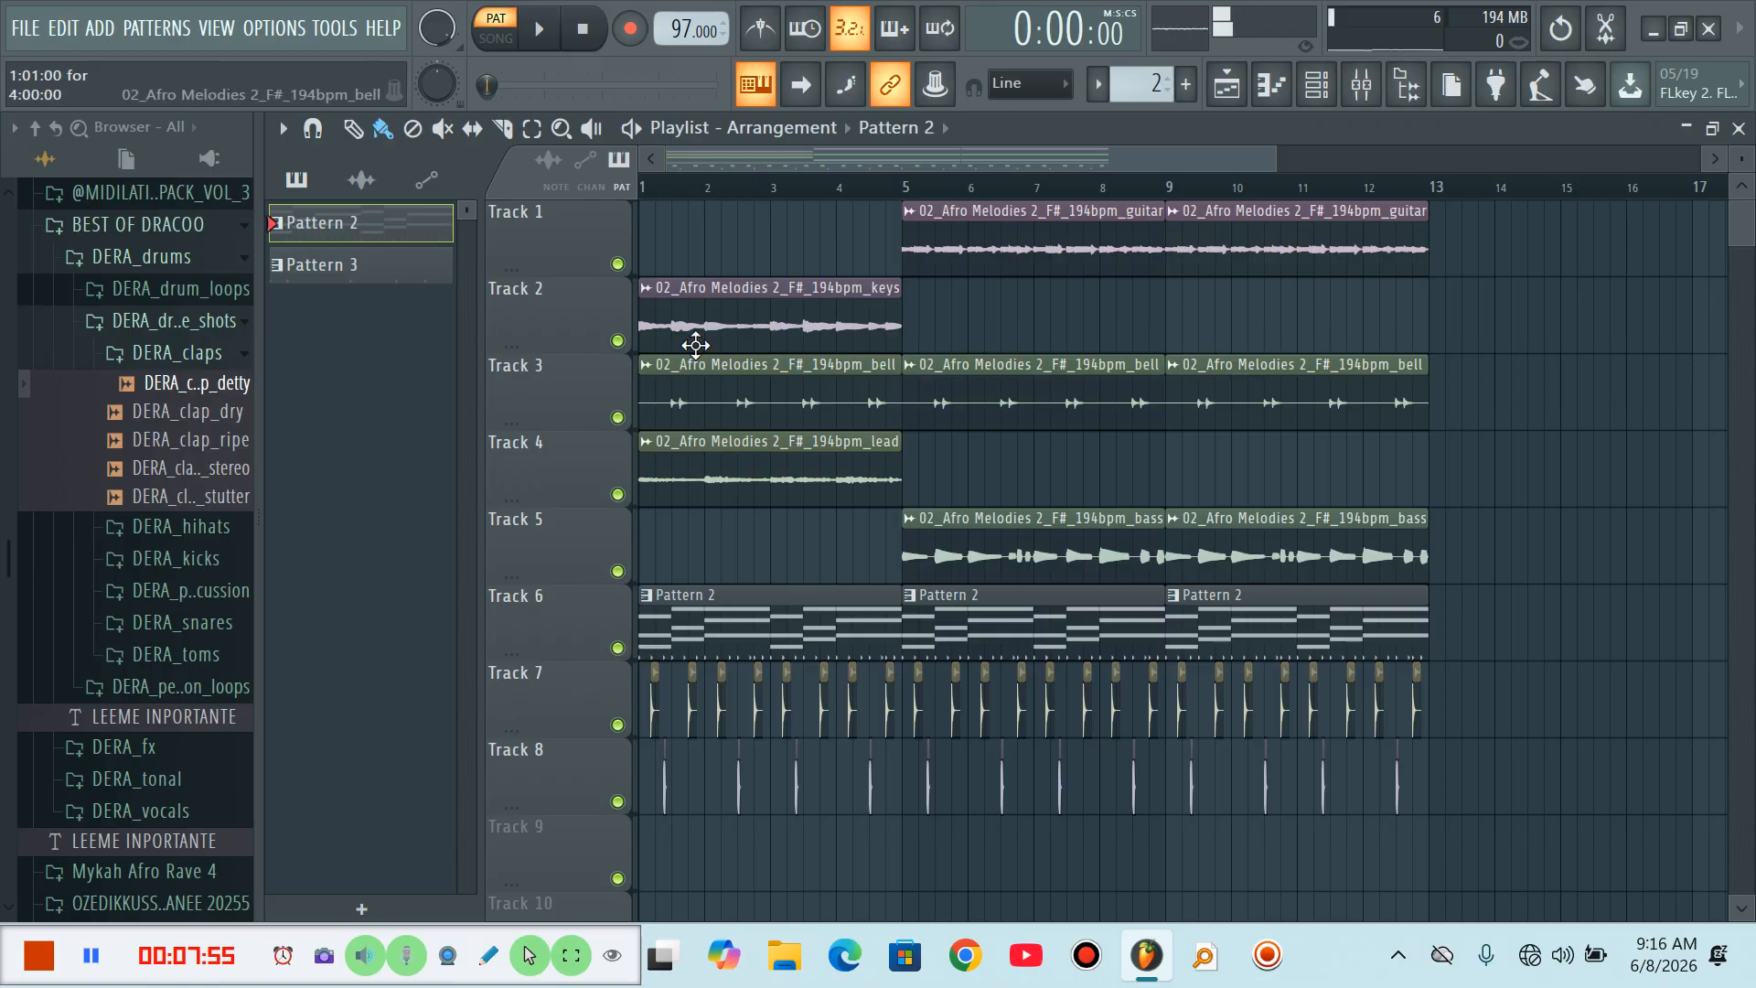
# Solo Track 2 with the keys loop and switch playback from pattern to song mode
pyautogui.rightClick(619, 342)
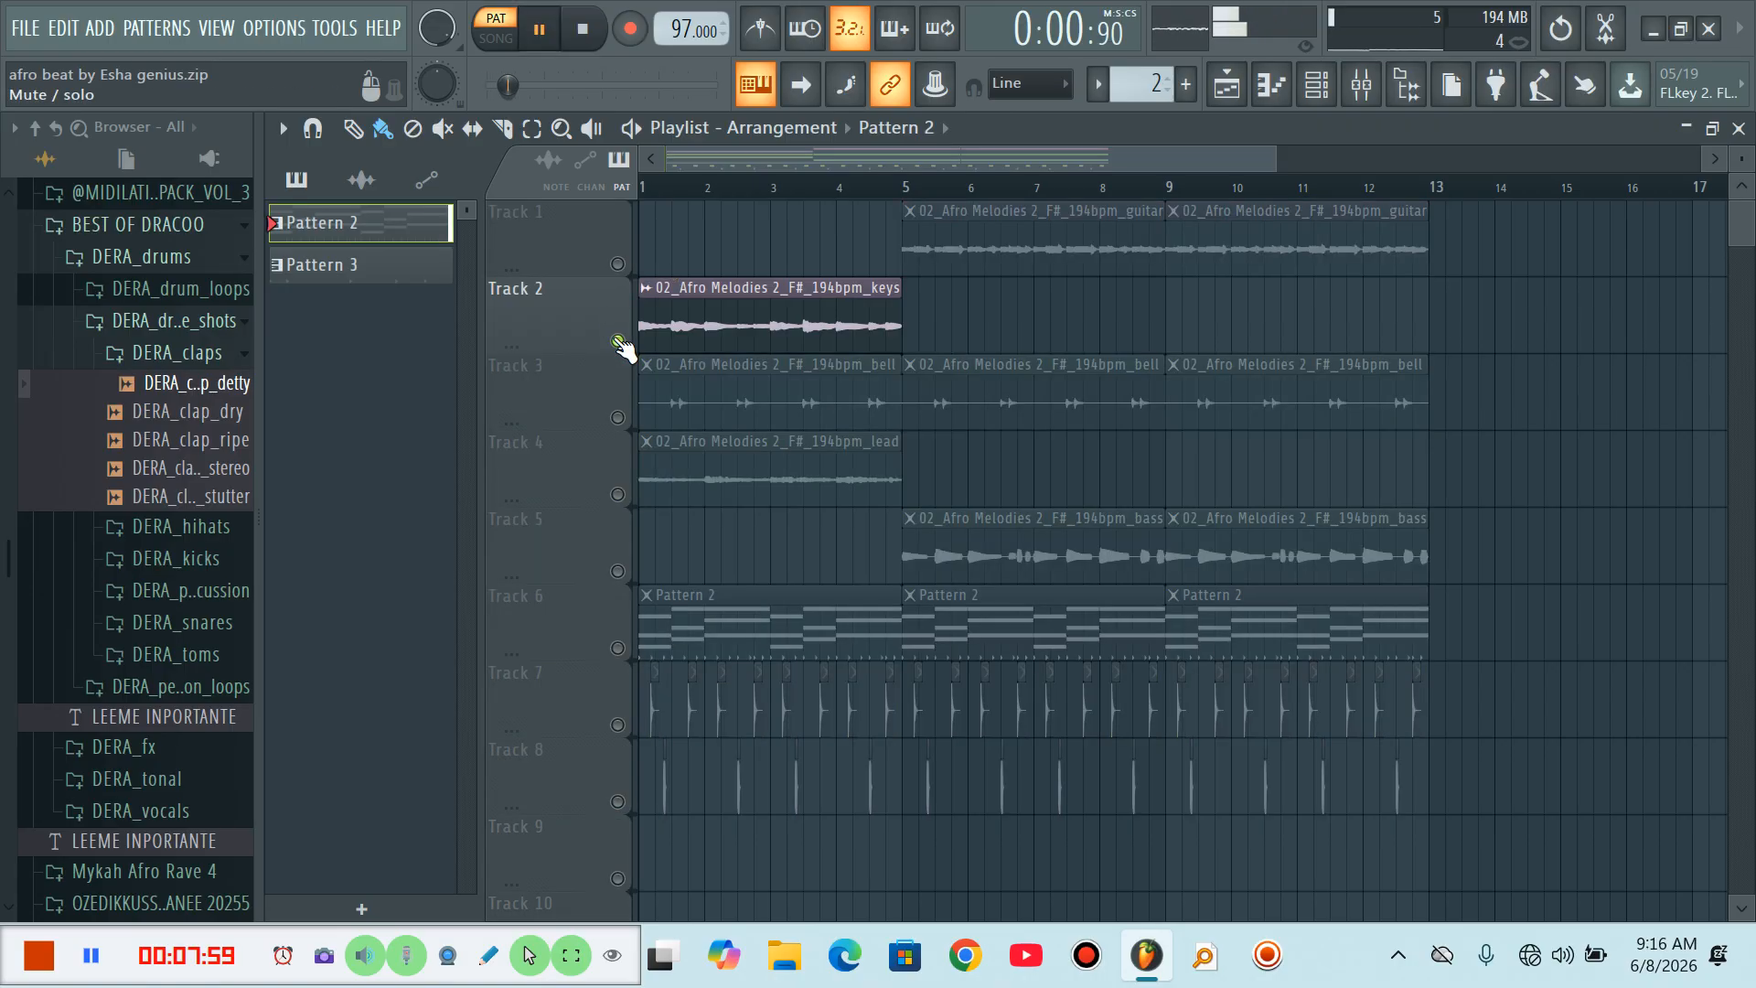
pyautogui.click(544, 33)
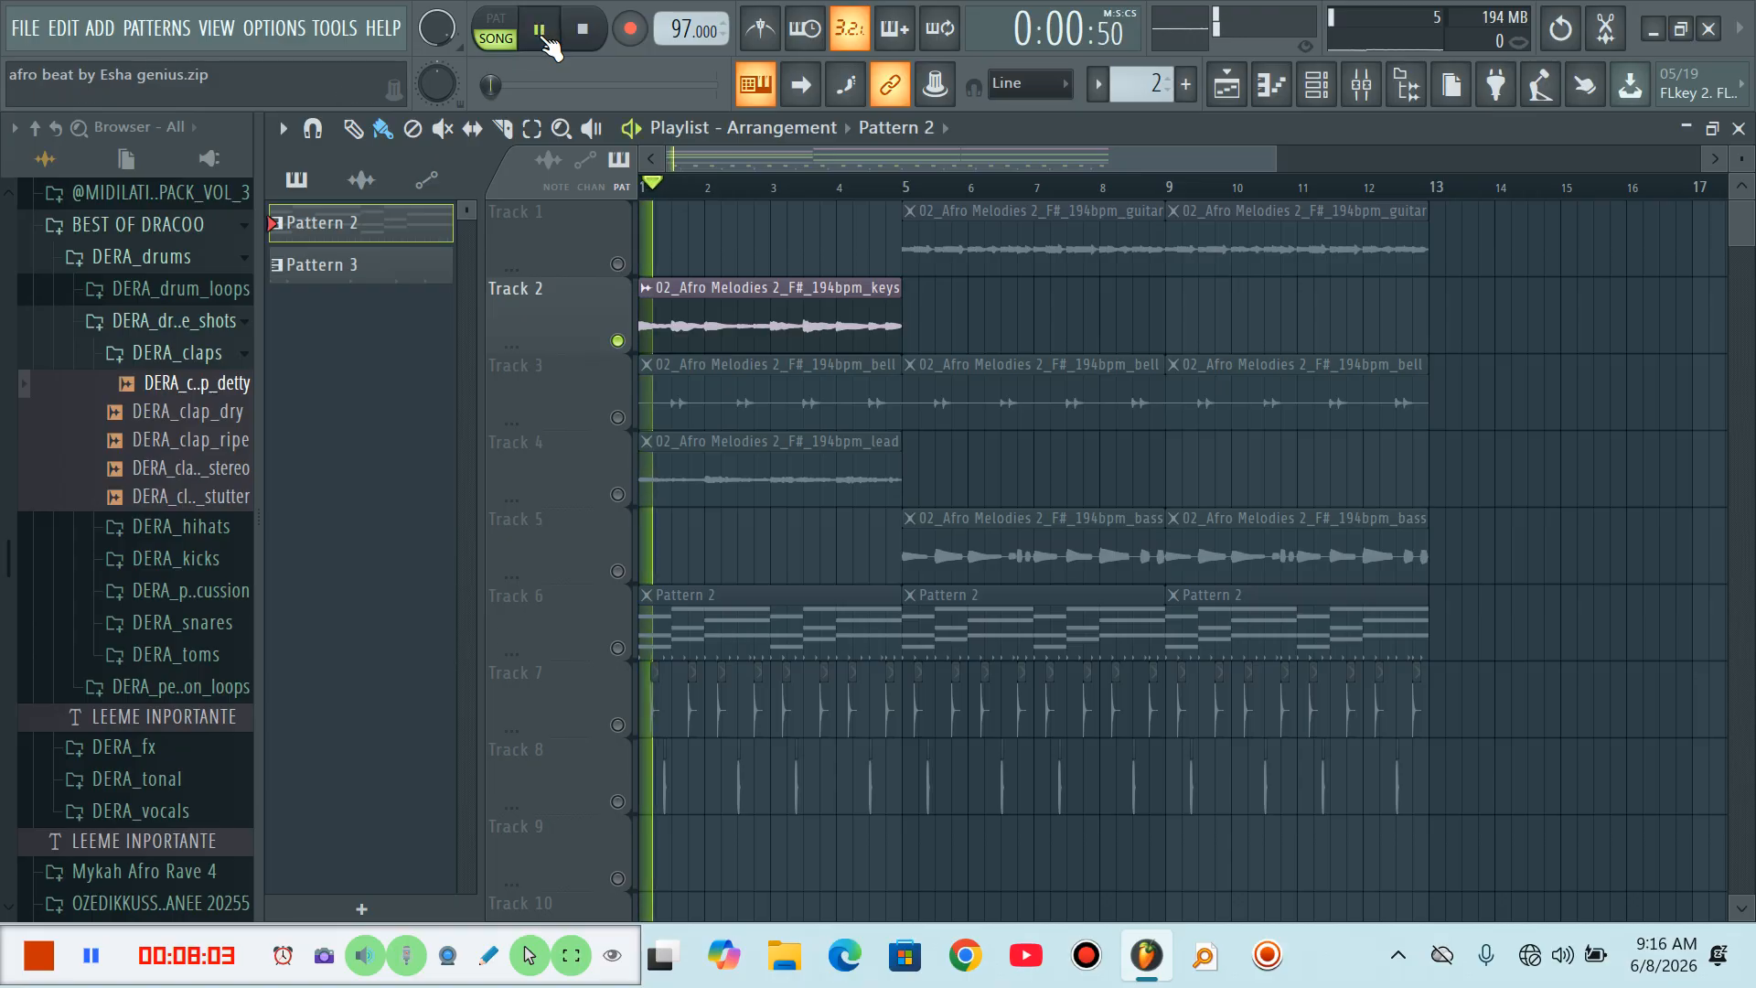
pyautogui.press('space')
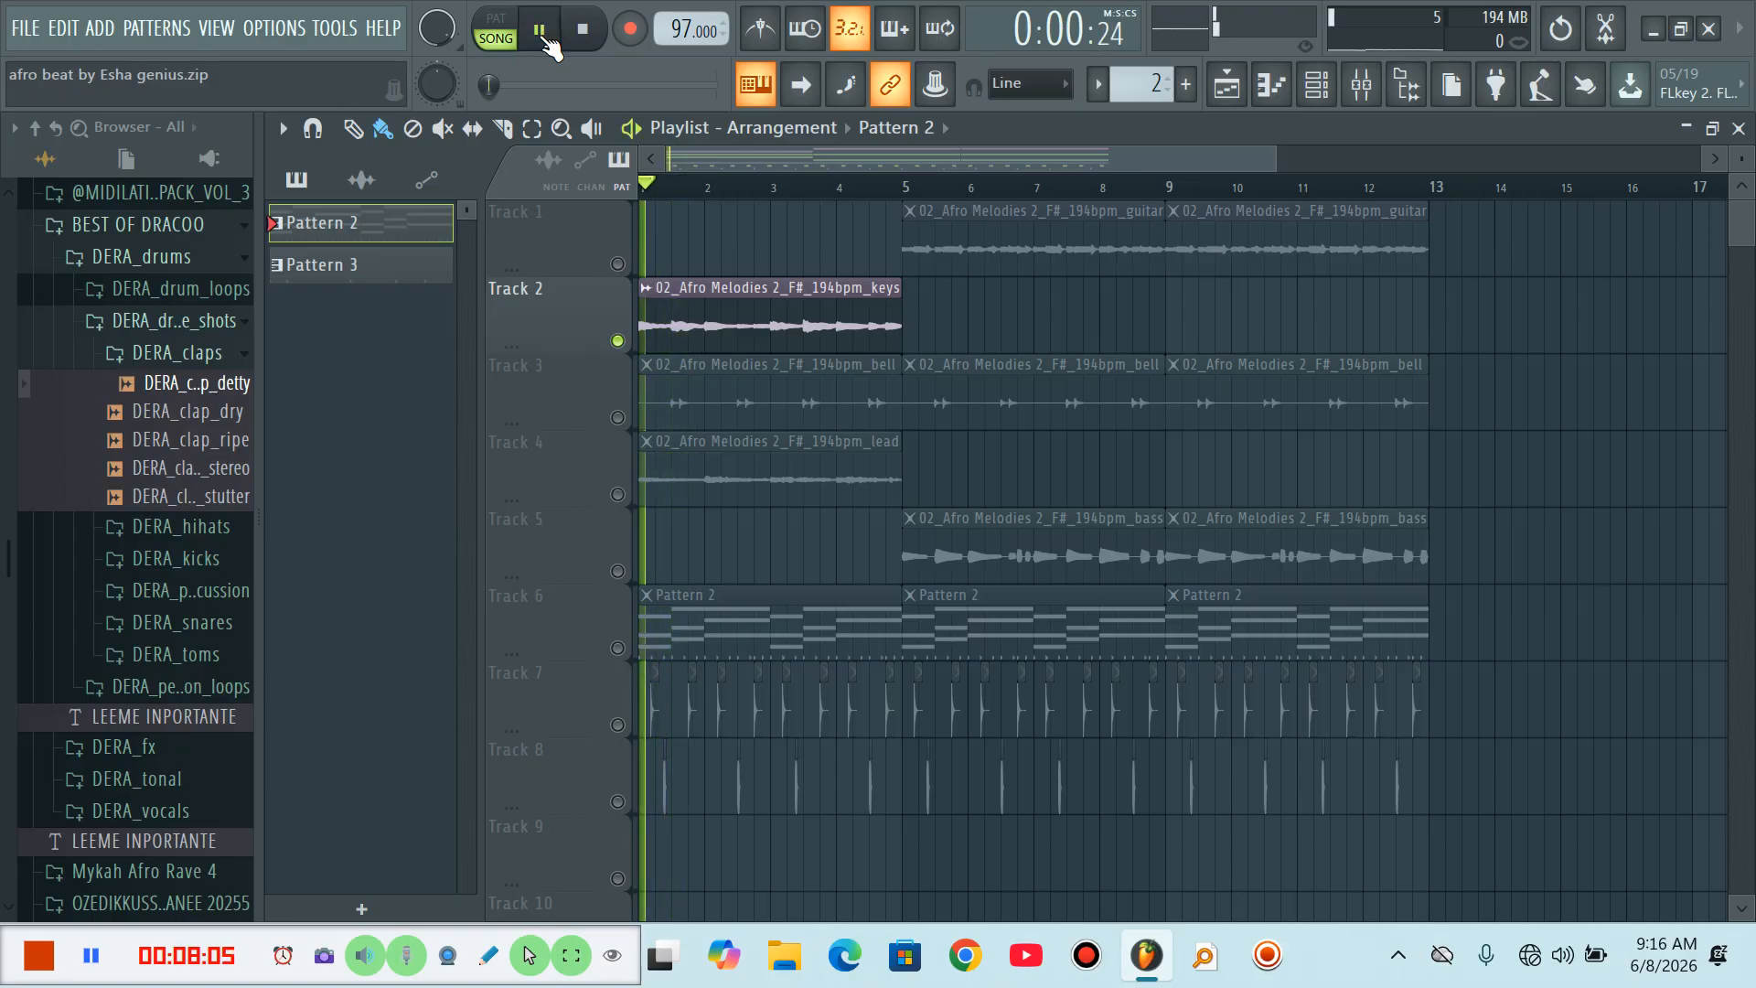
# Solo the steel channel in the channel rack, take it off solo again and hide the rack
pyautogui.click(1339, 89)
pyautogui.rightClick(336, 469)
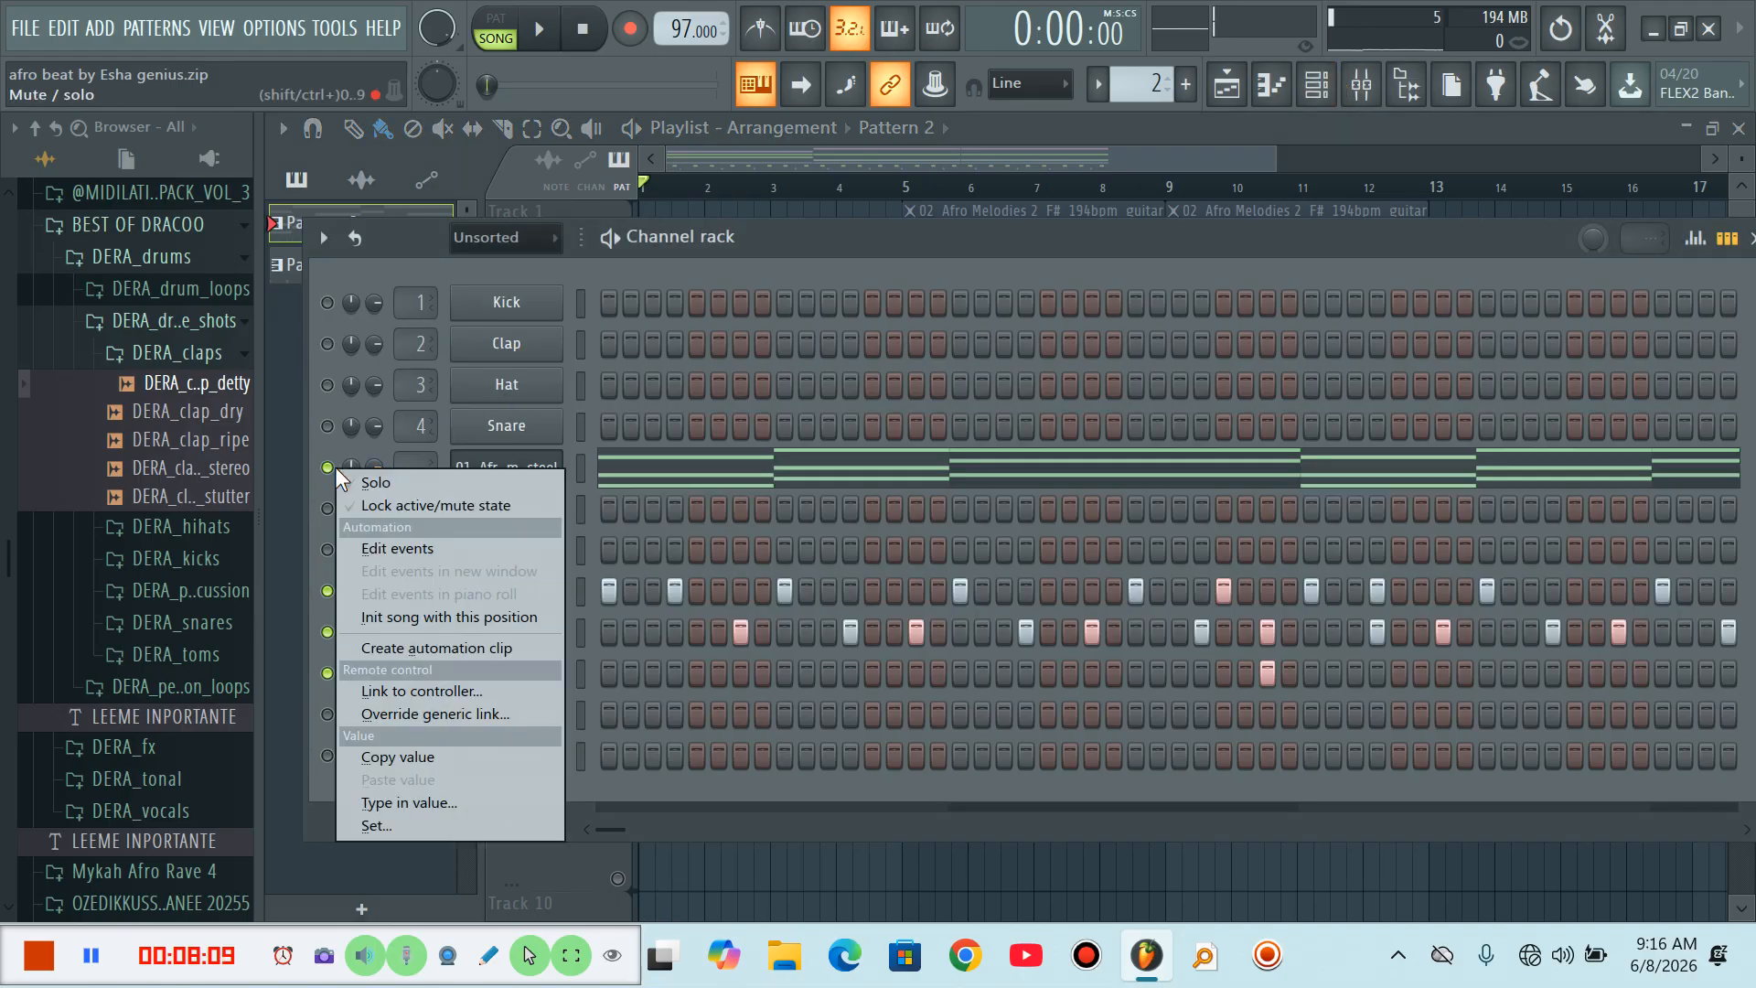
pyautogui.click(348, 483)
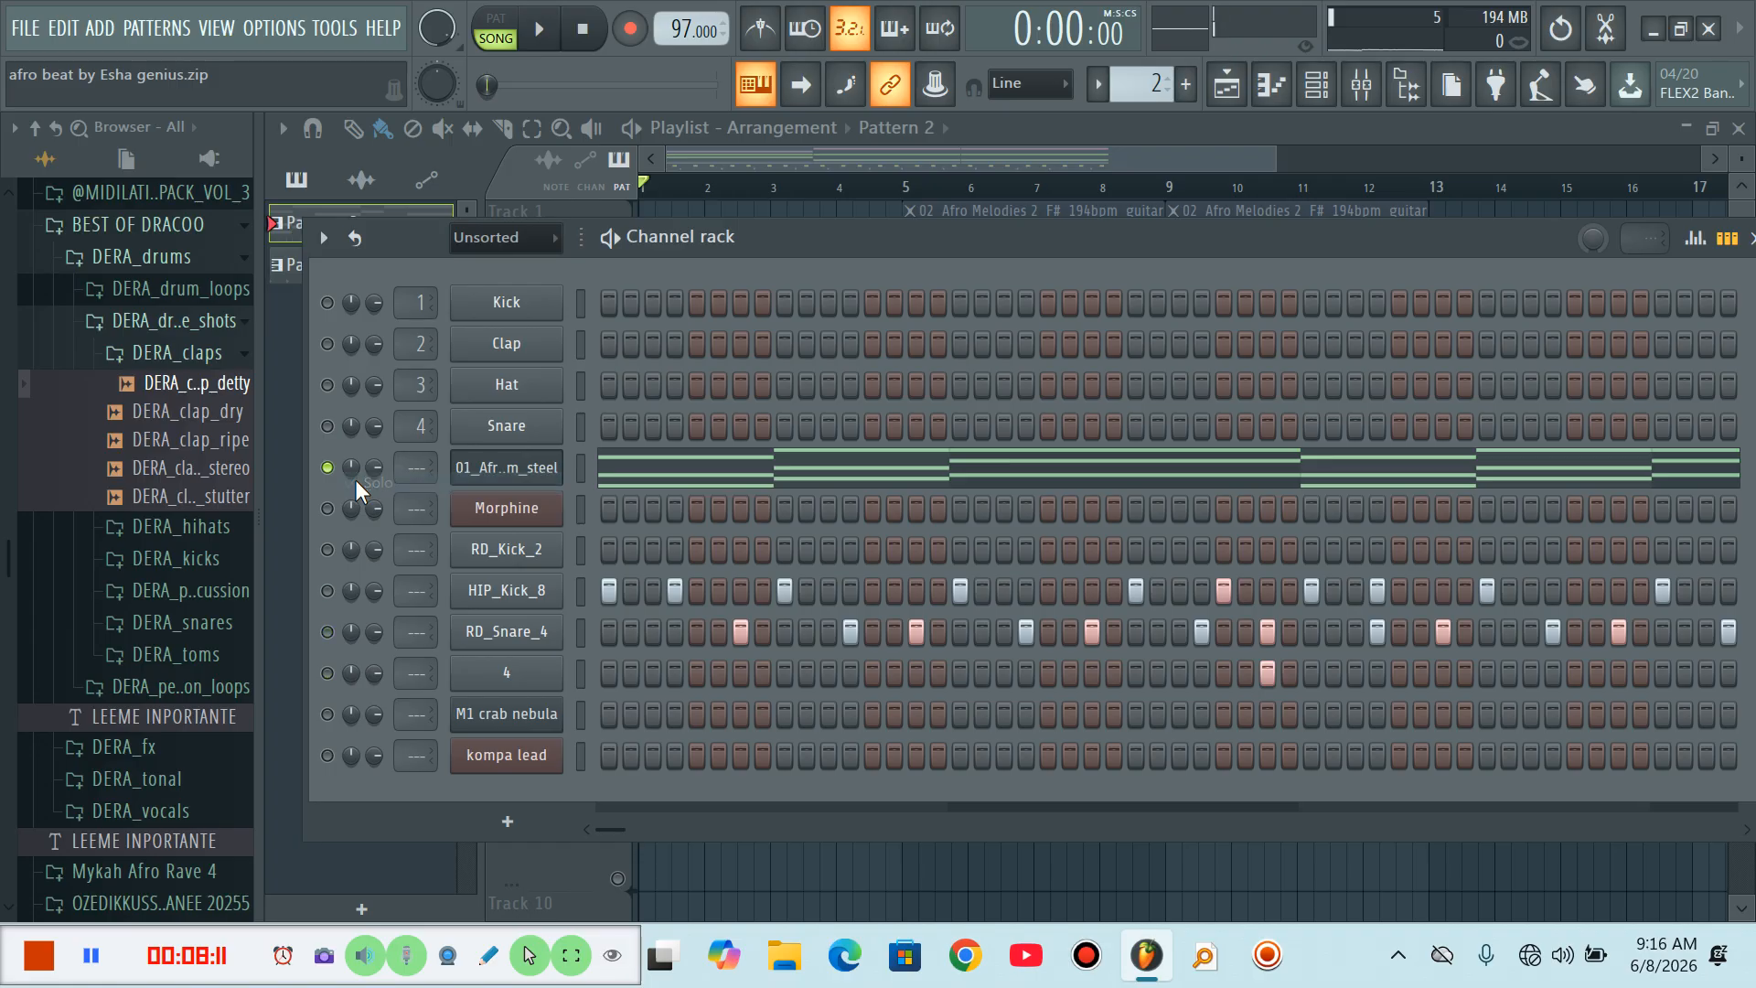
pyautogui.rightClick(330, 468)
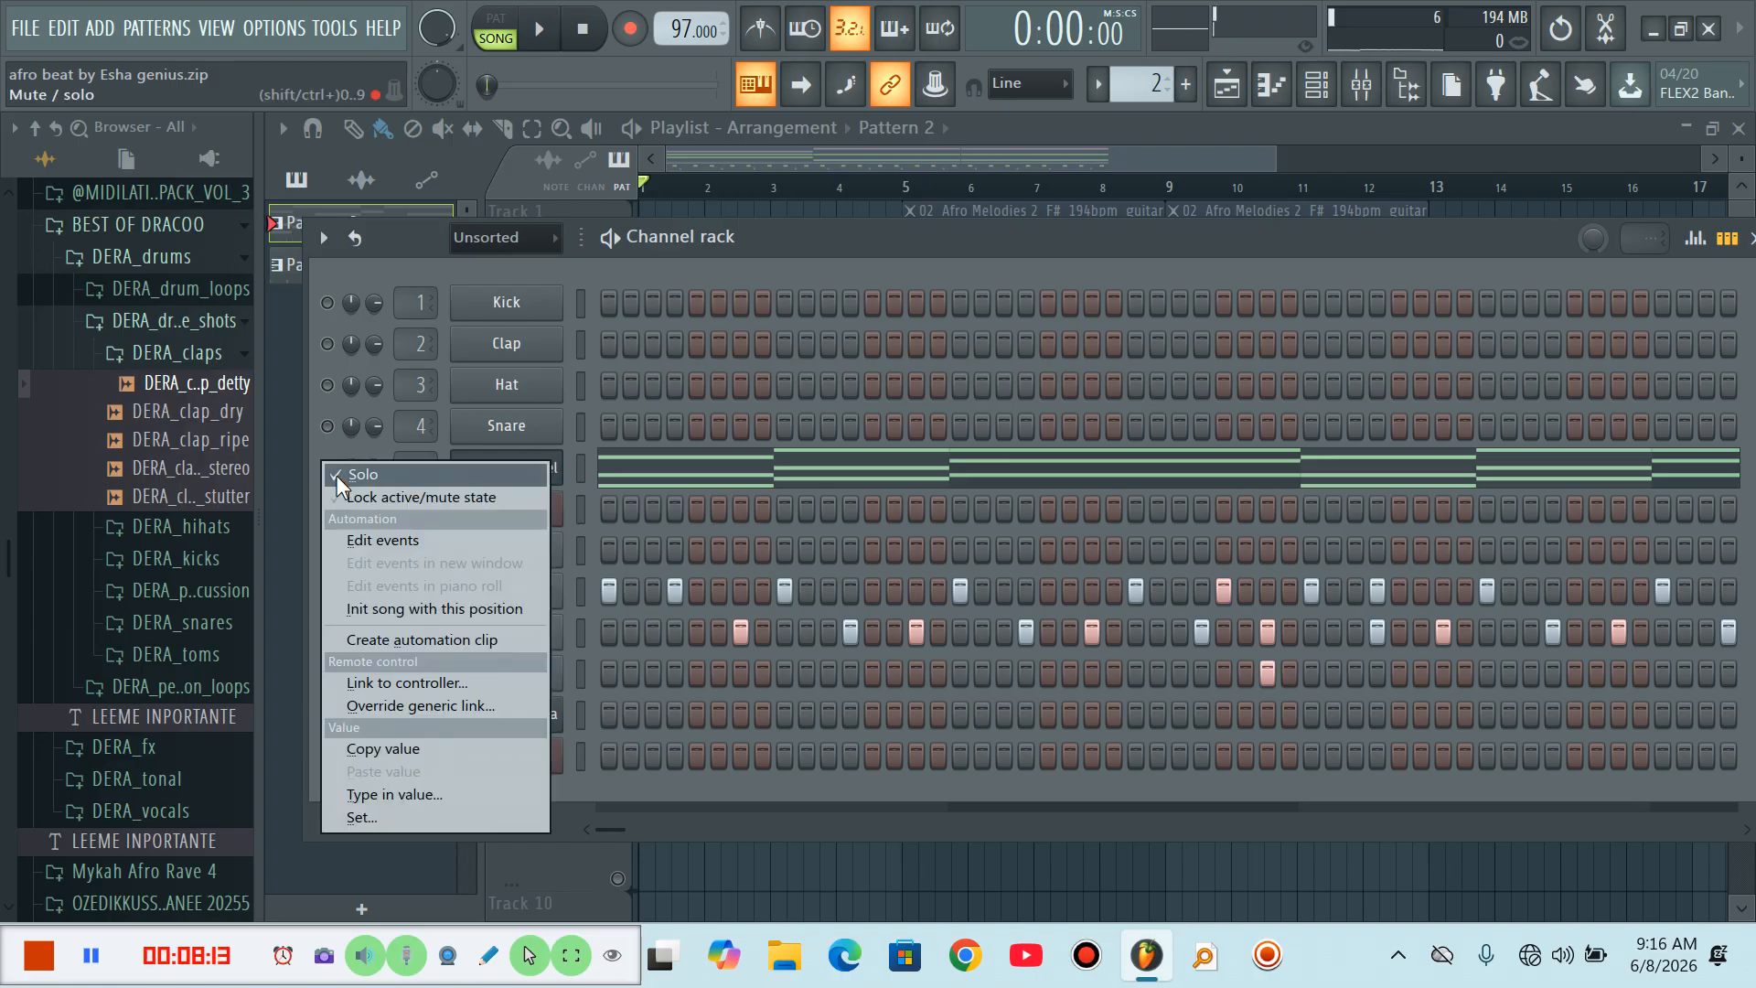
pyautogui.click(337, 475)
pyautogui.press('F6')
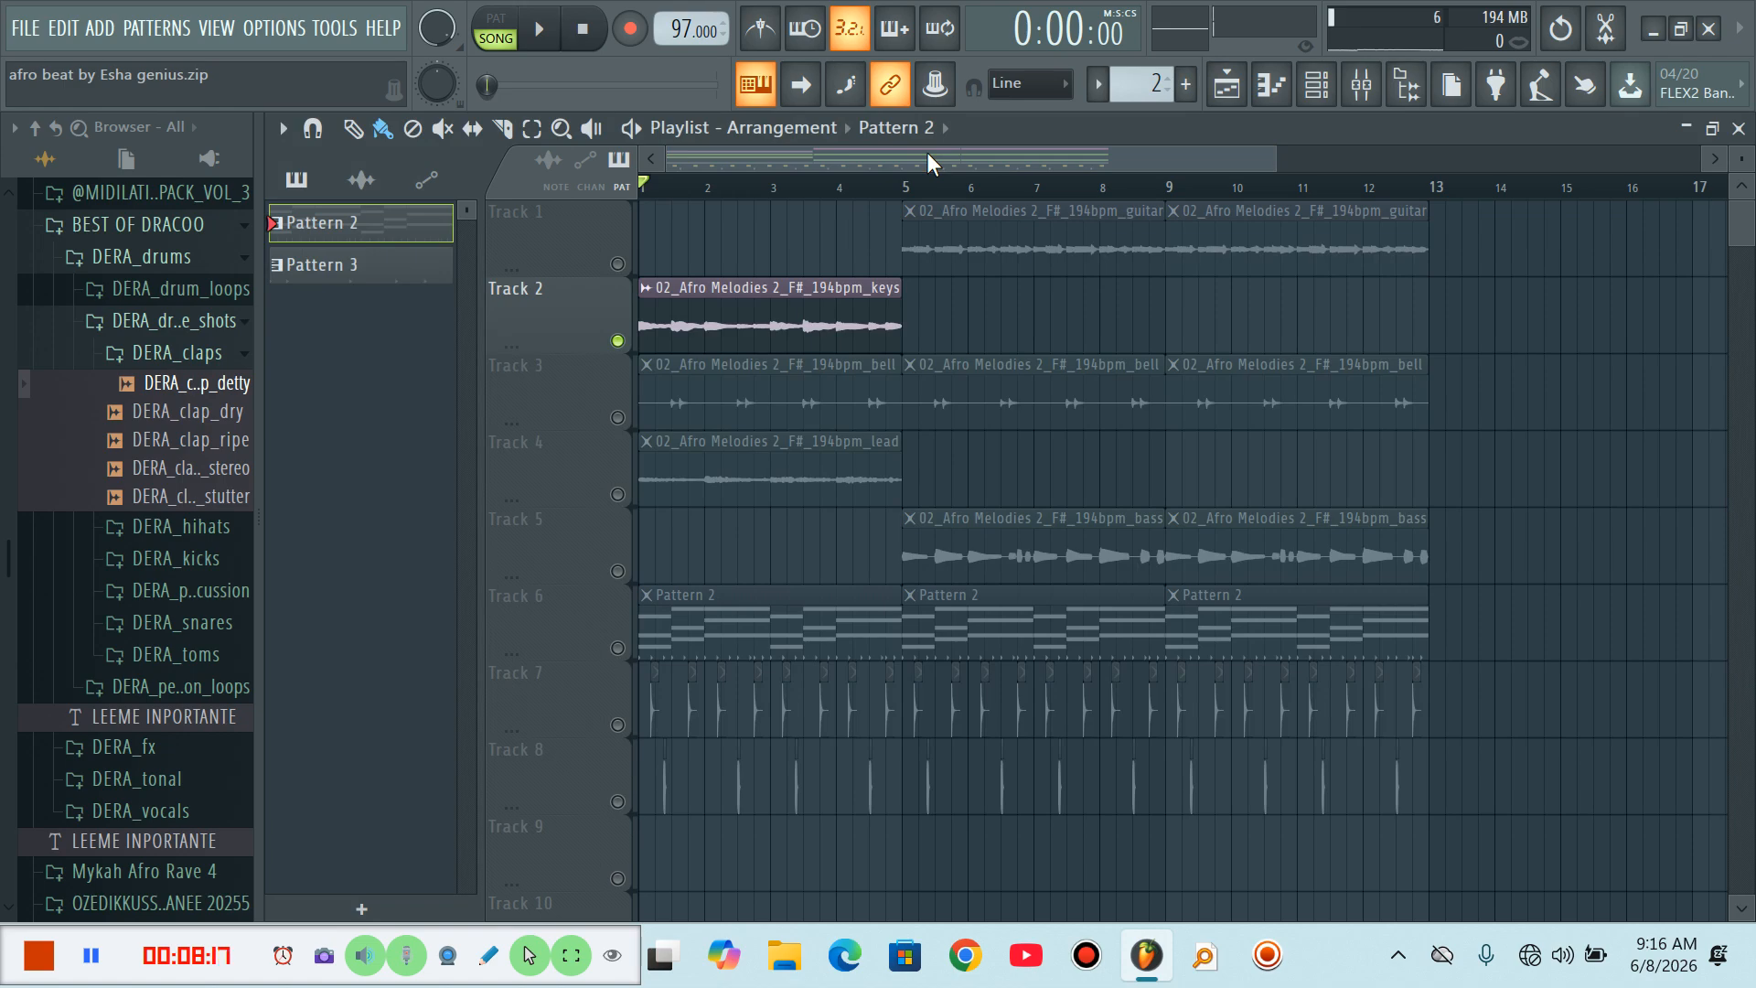
# Audition the Track 2 keys loop alone, then enable Track 3 and compare the bell loop with and without the keys
pyautogui.press('space')
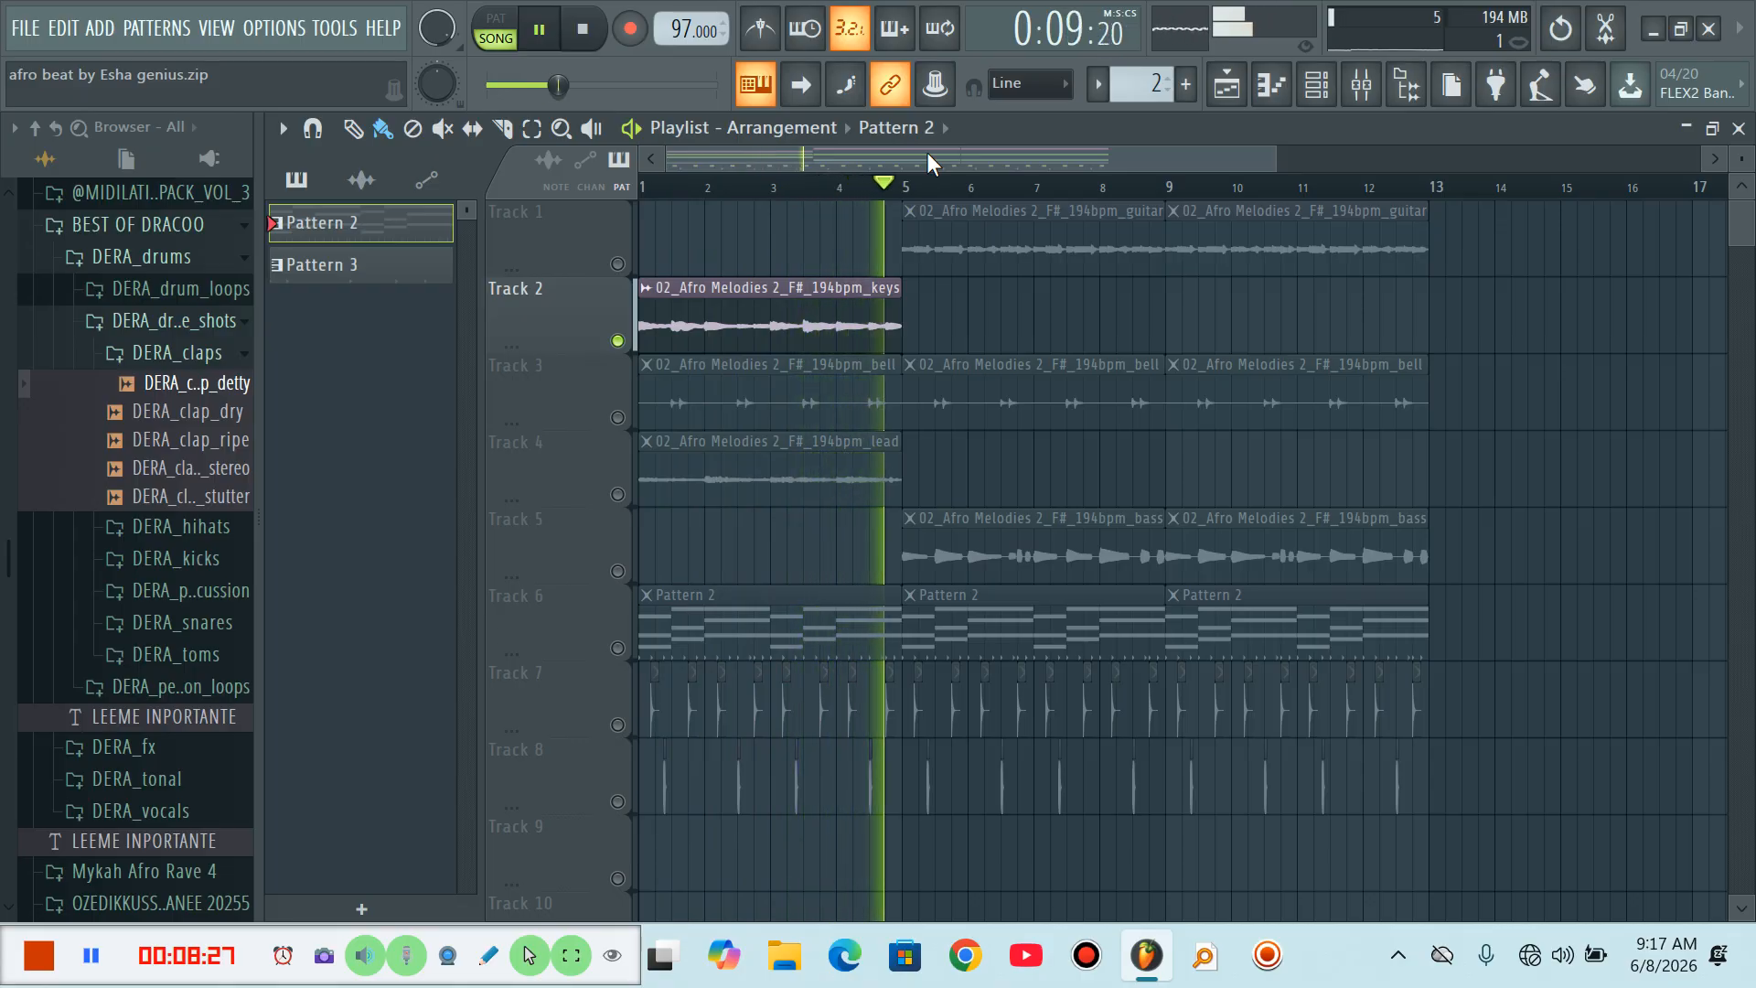
pyautogui.press('space')
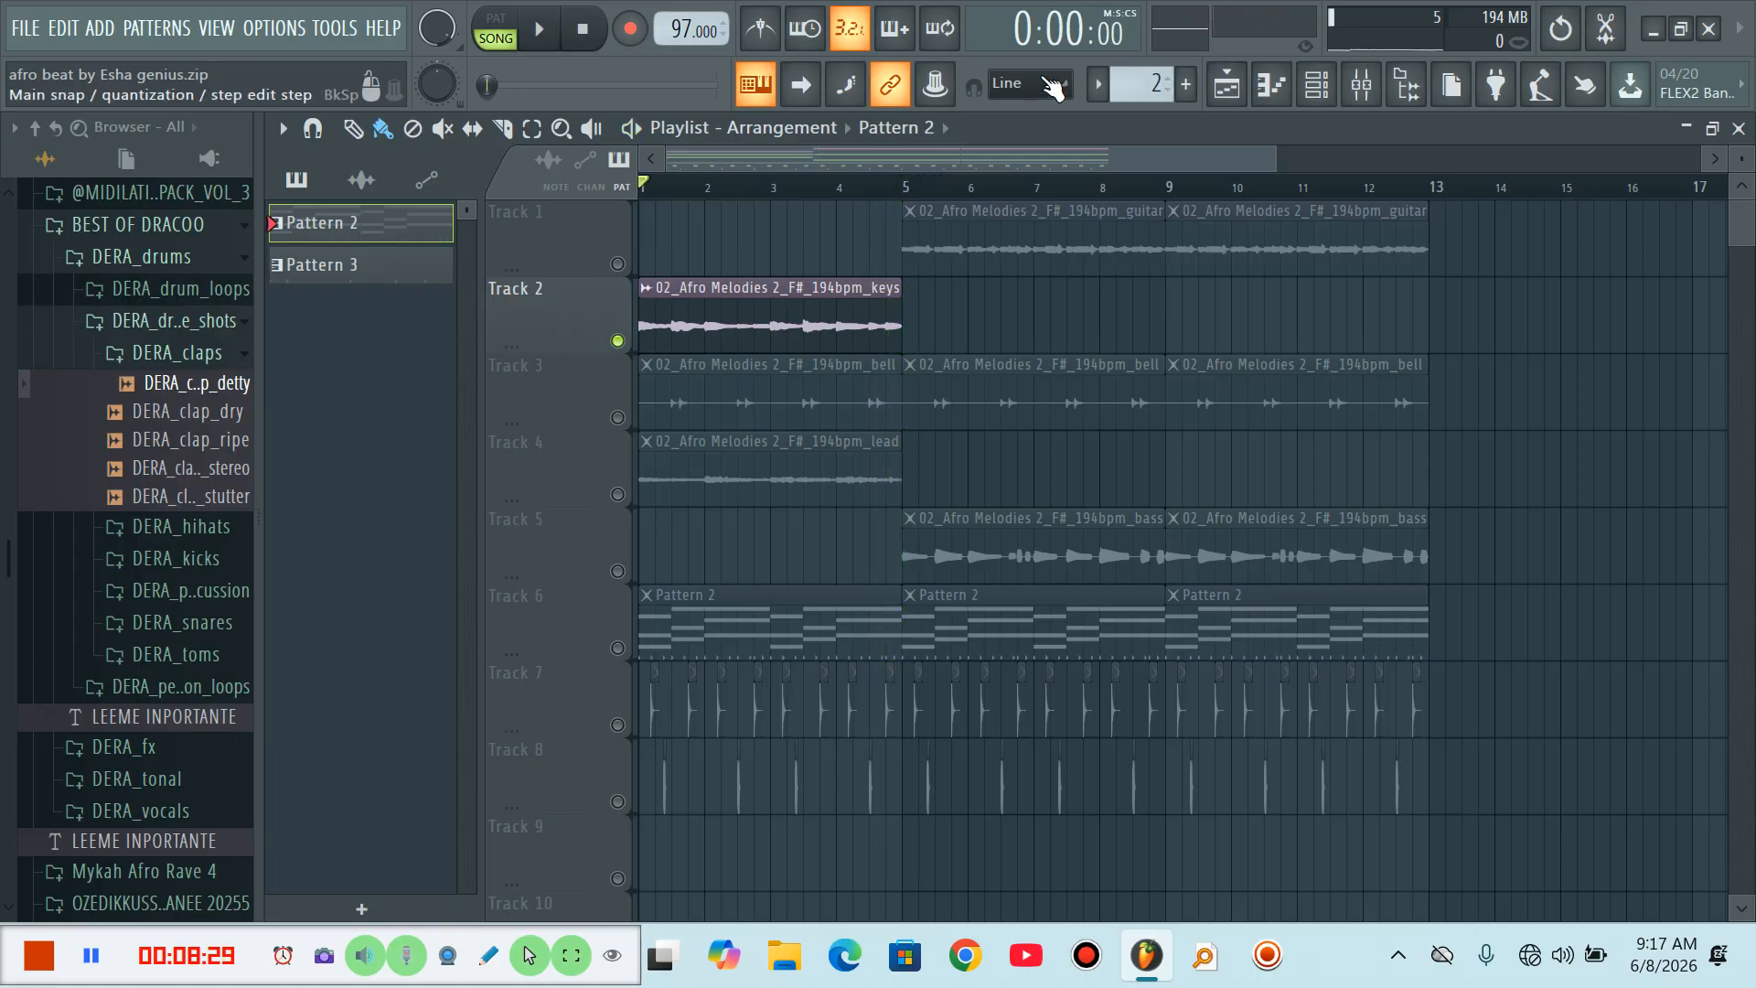
pyautogui.click(618, 417)
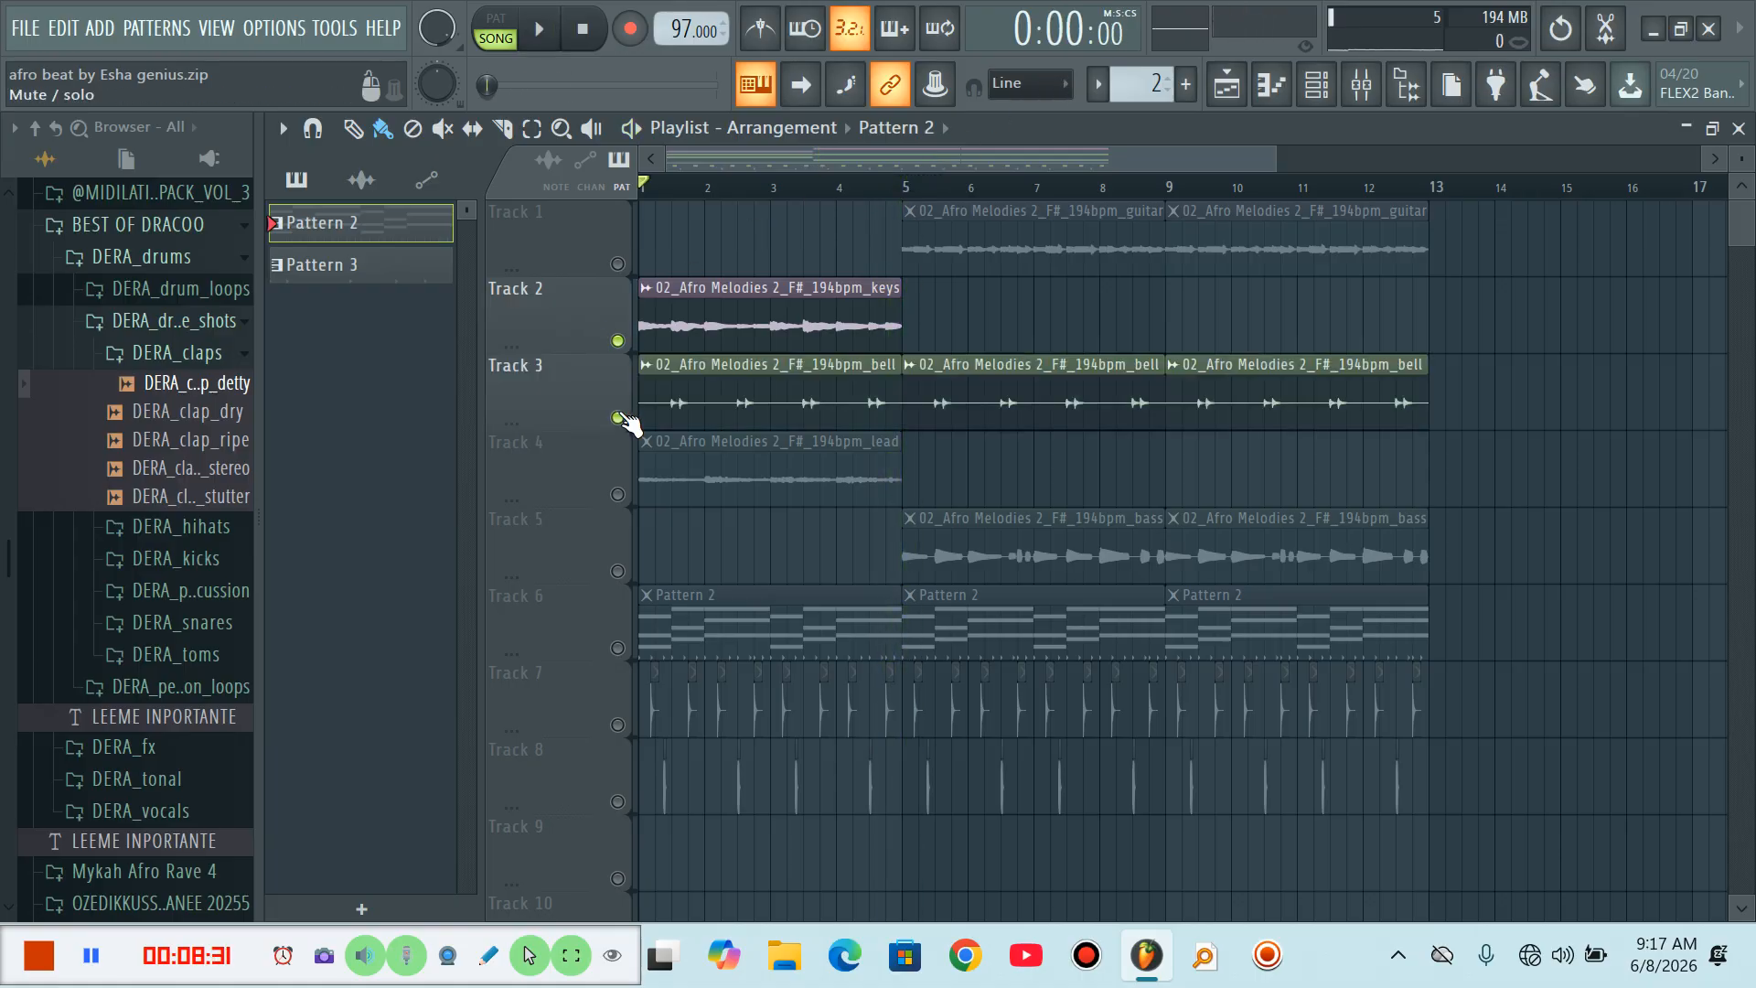
pyautogui.press('space')
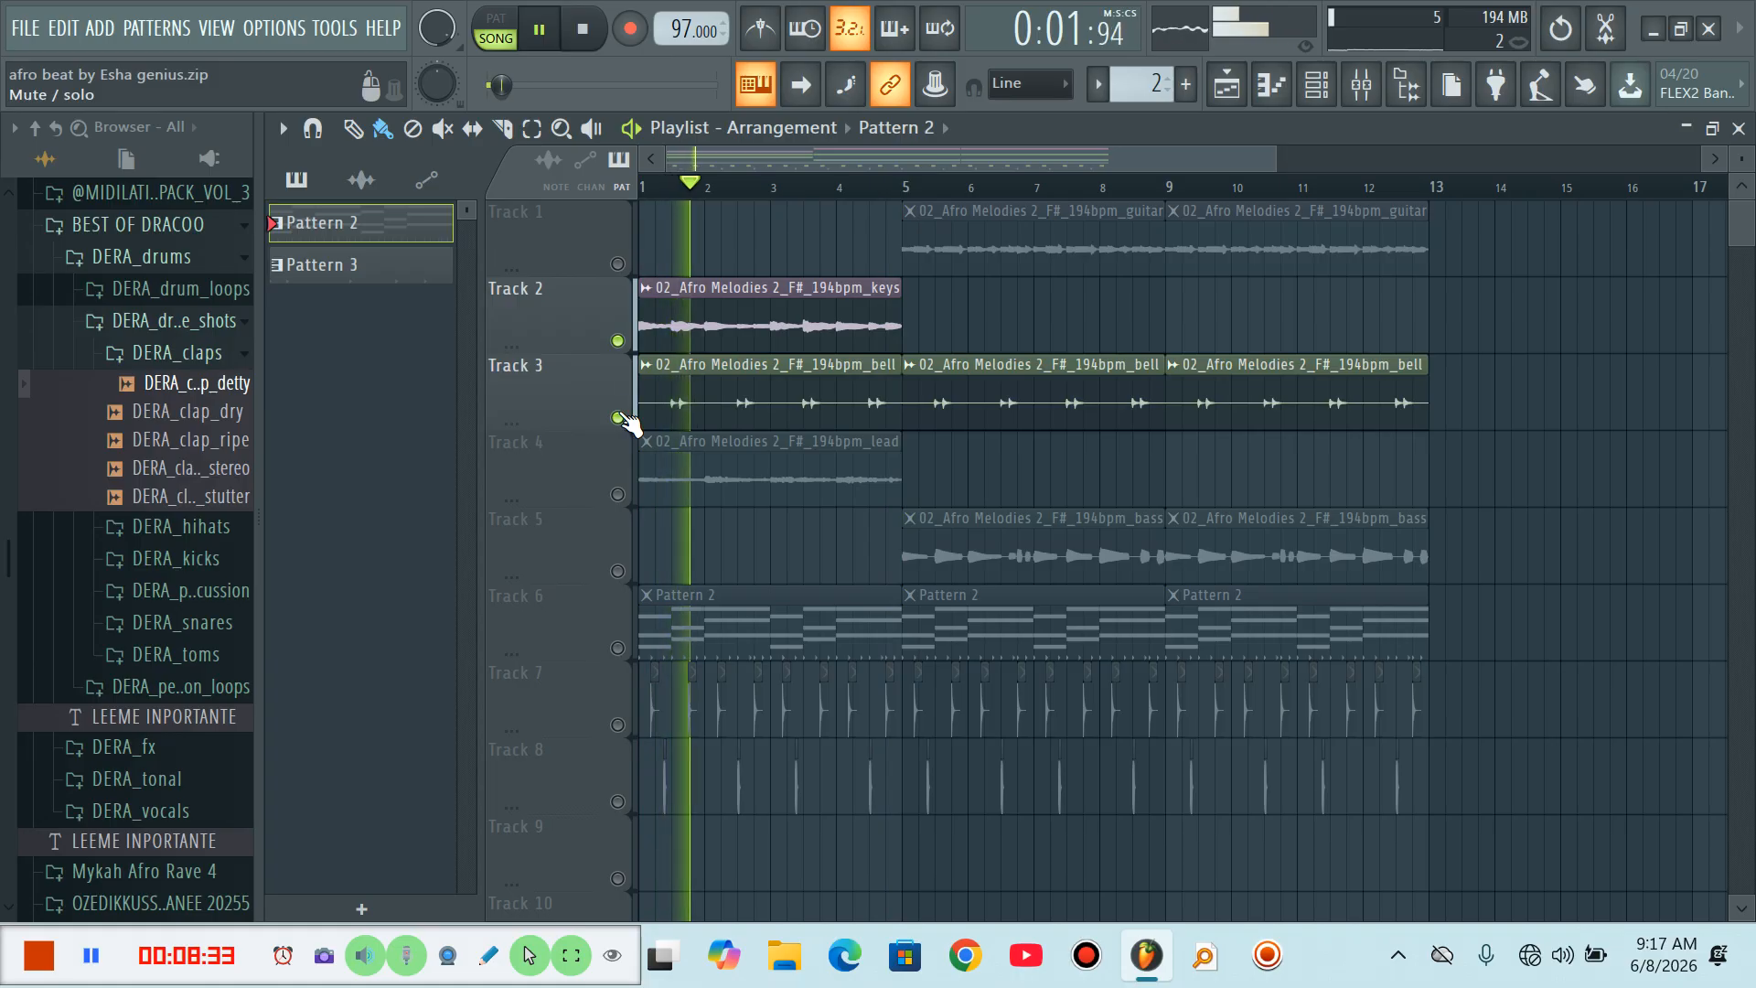
pyautogui.click(617, 340)
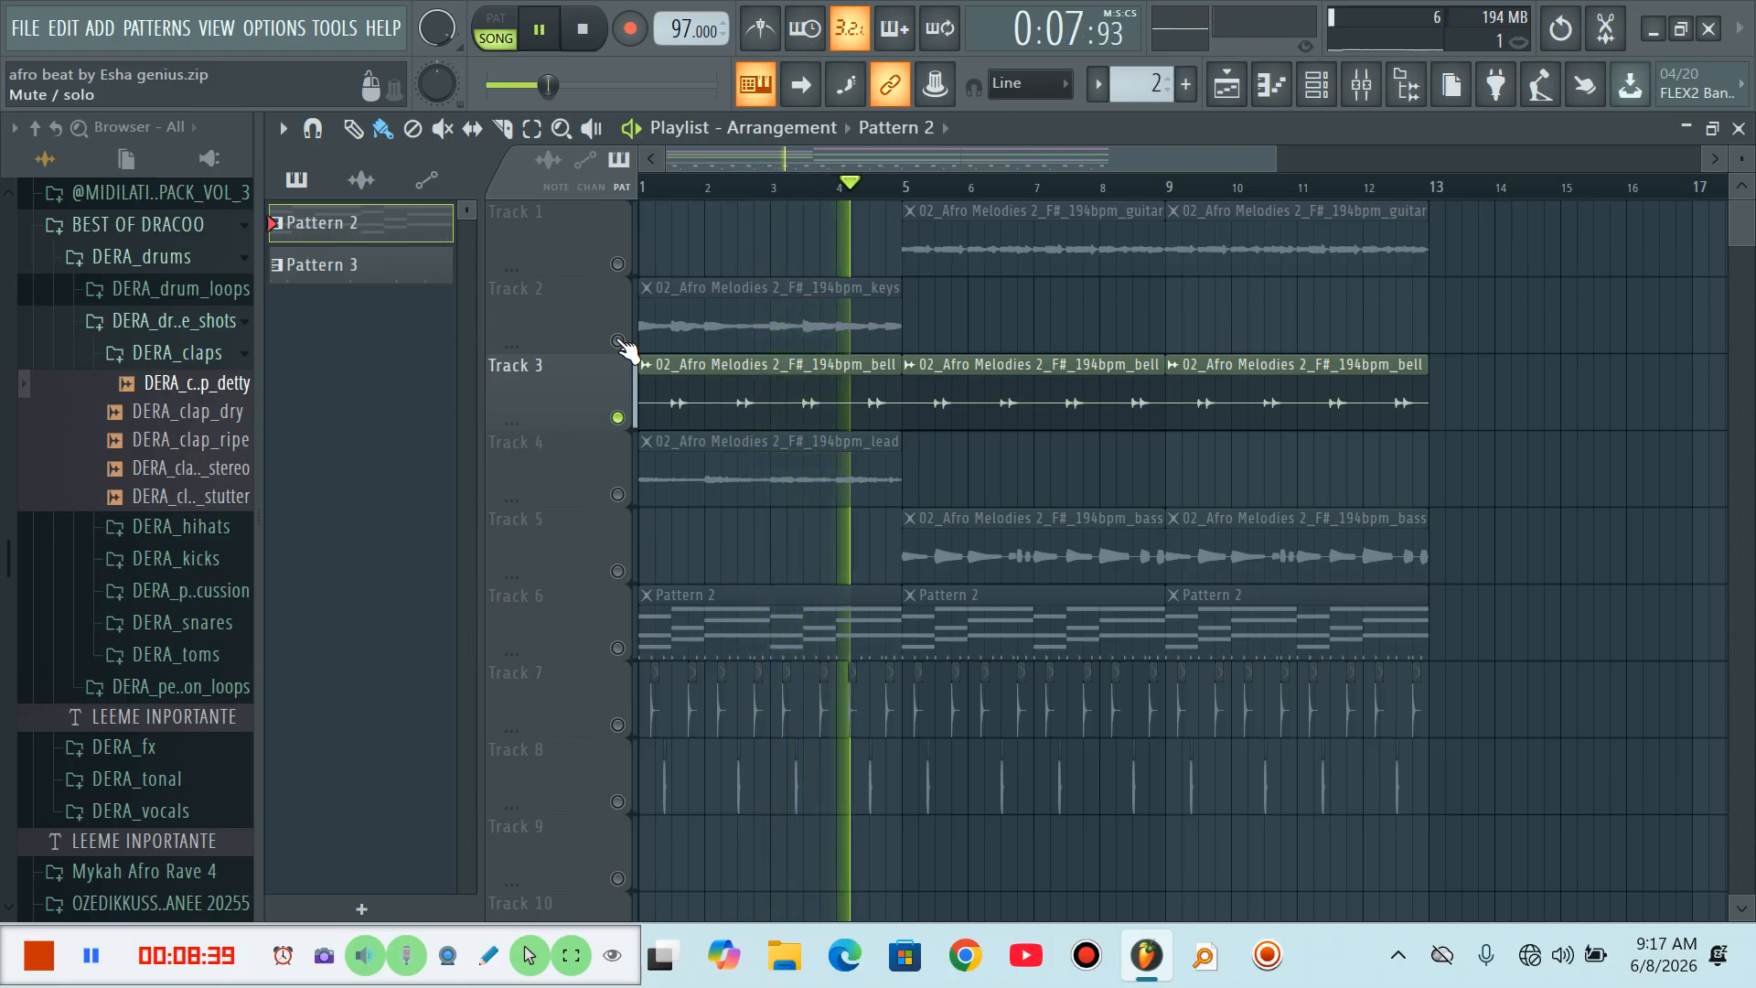
pyautogui.click(618, 340)
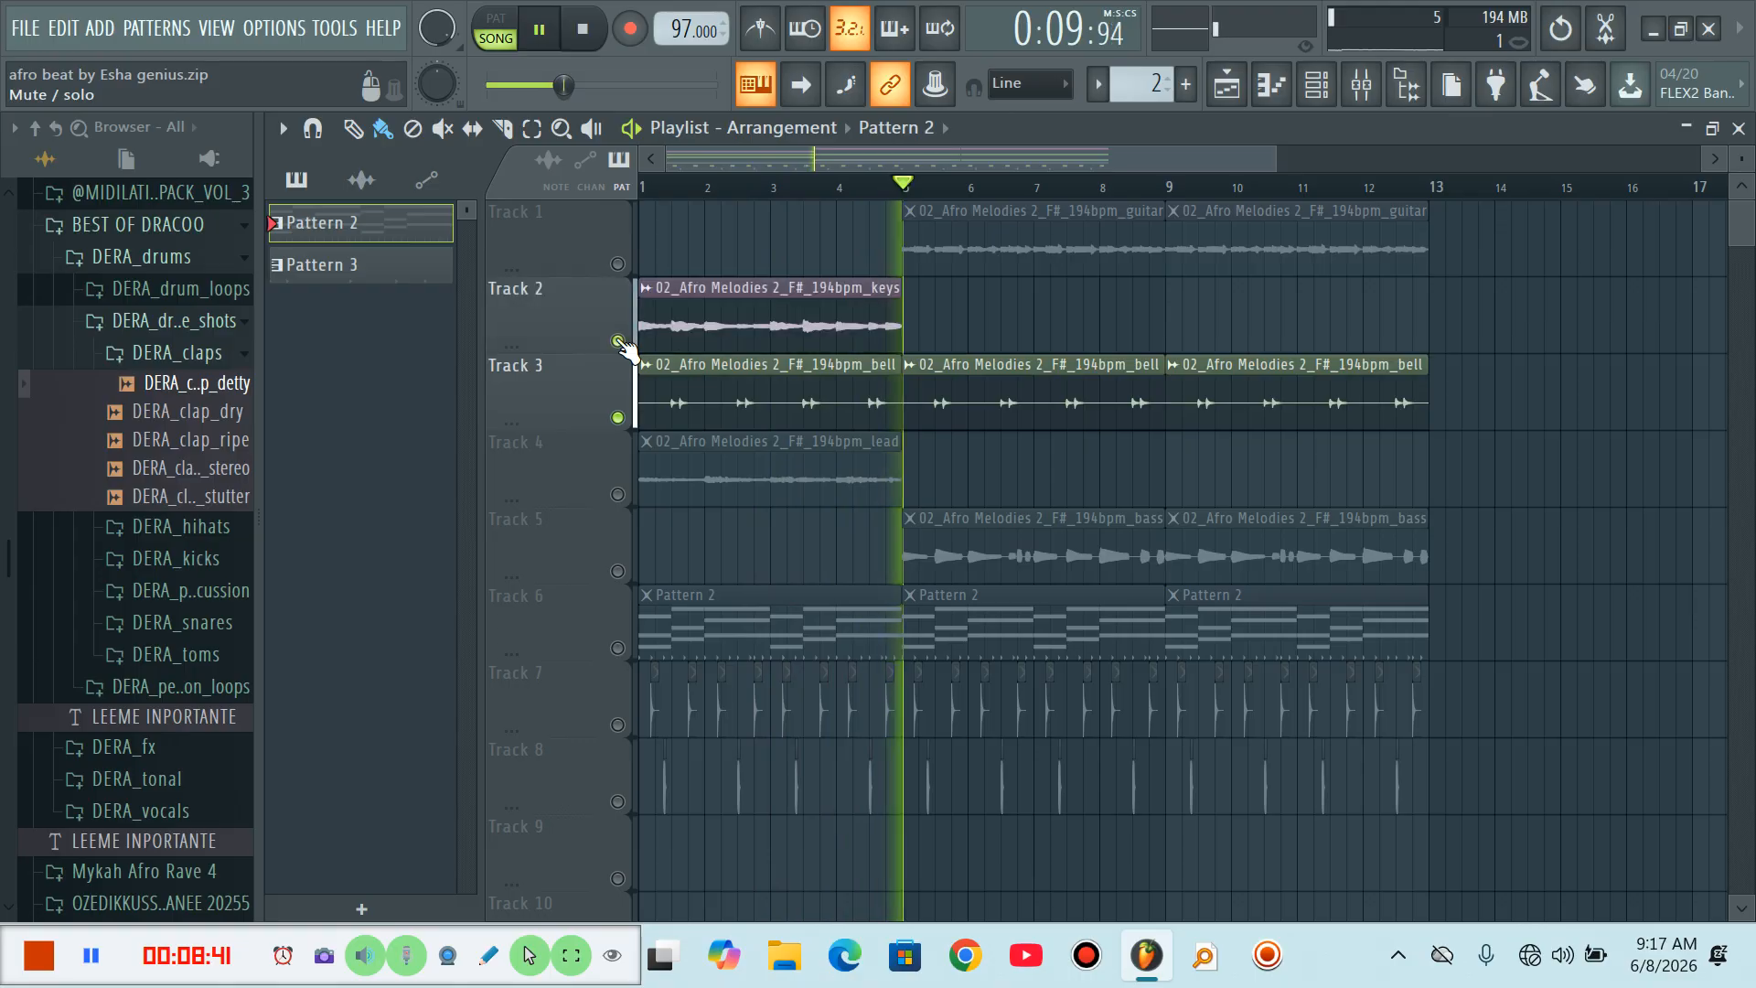
pyautogui.press('space')
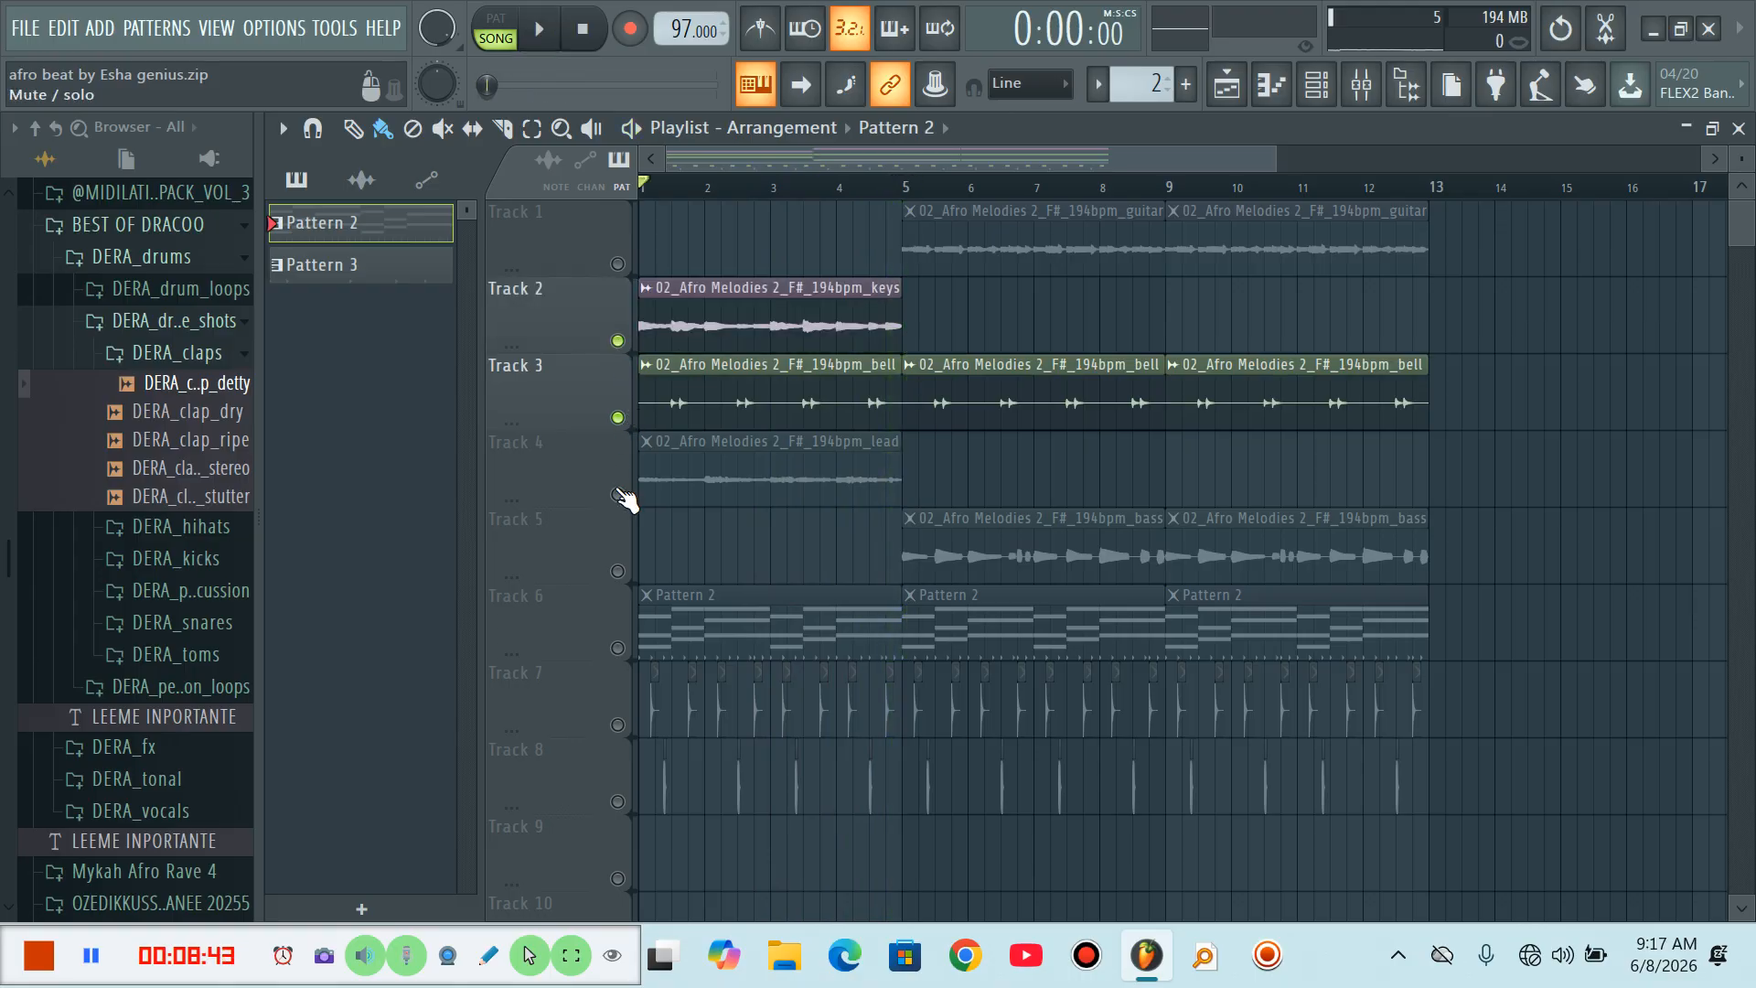
# Solo Track 4 and play the lead loop on its own
pyautogui.rightClick(618, 495)
pyautogui.press('space')
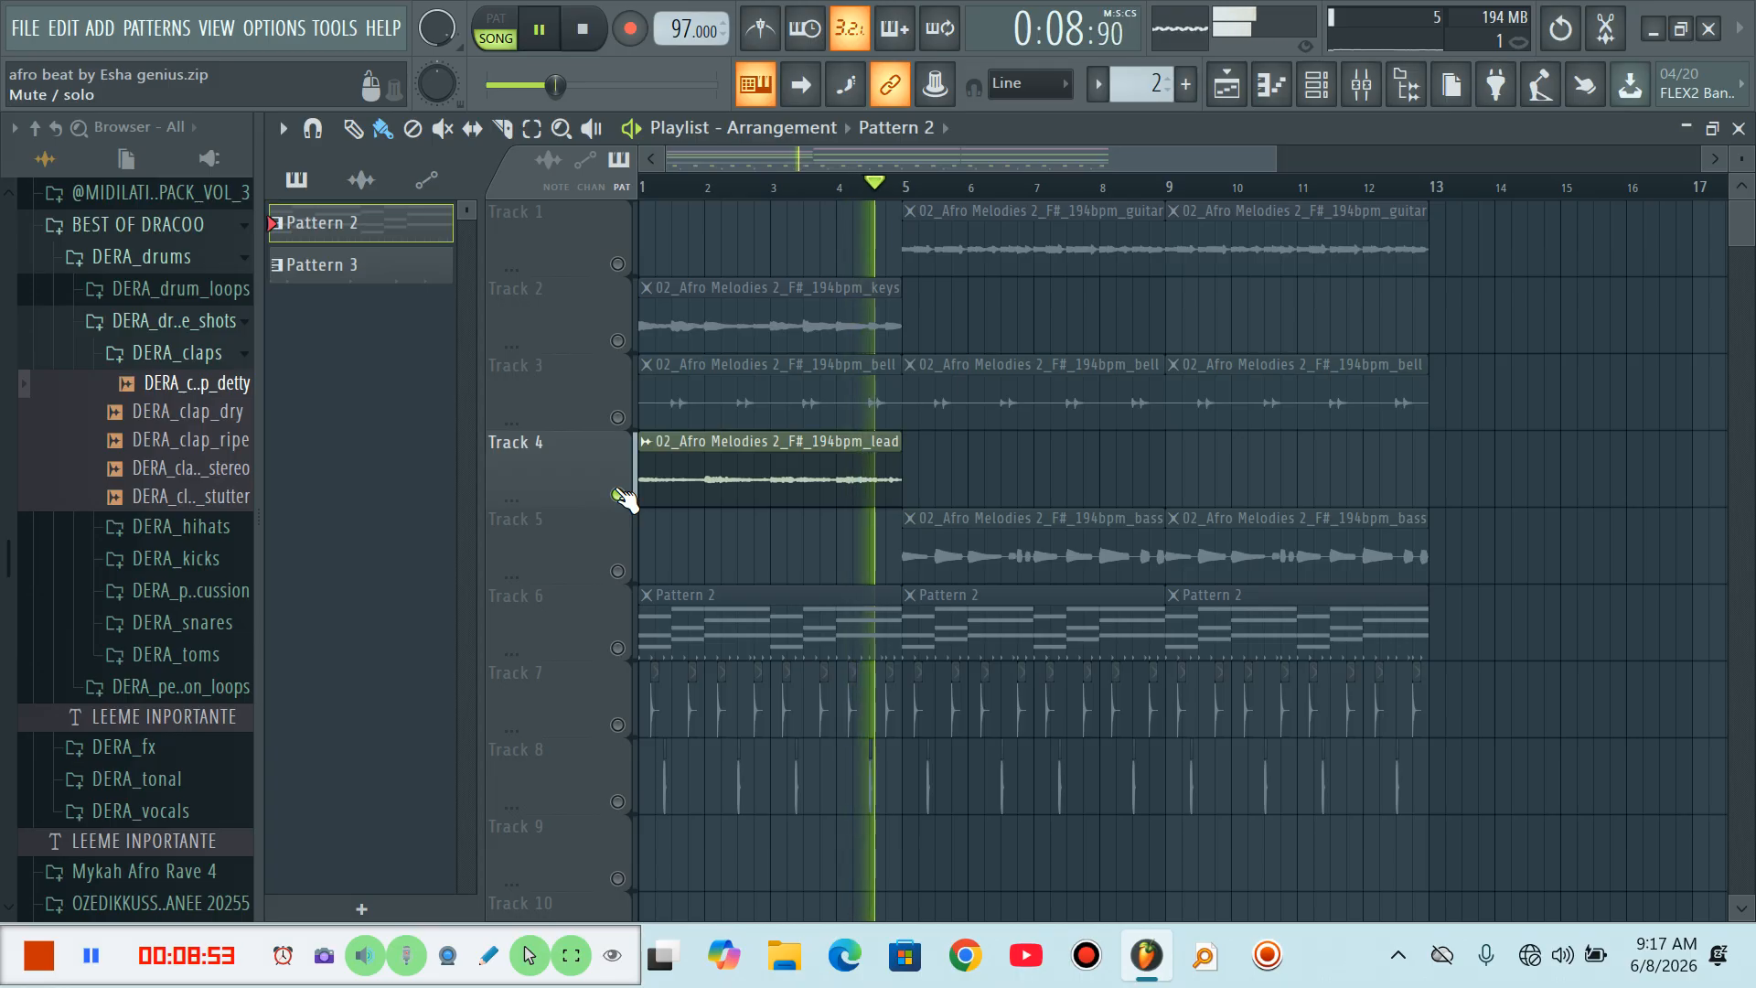
pyautogui.press('space')
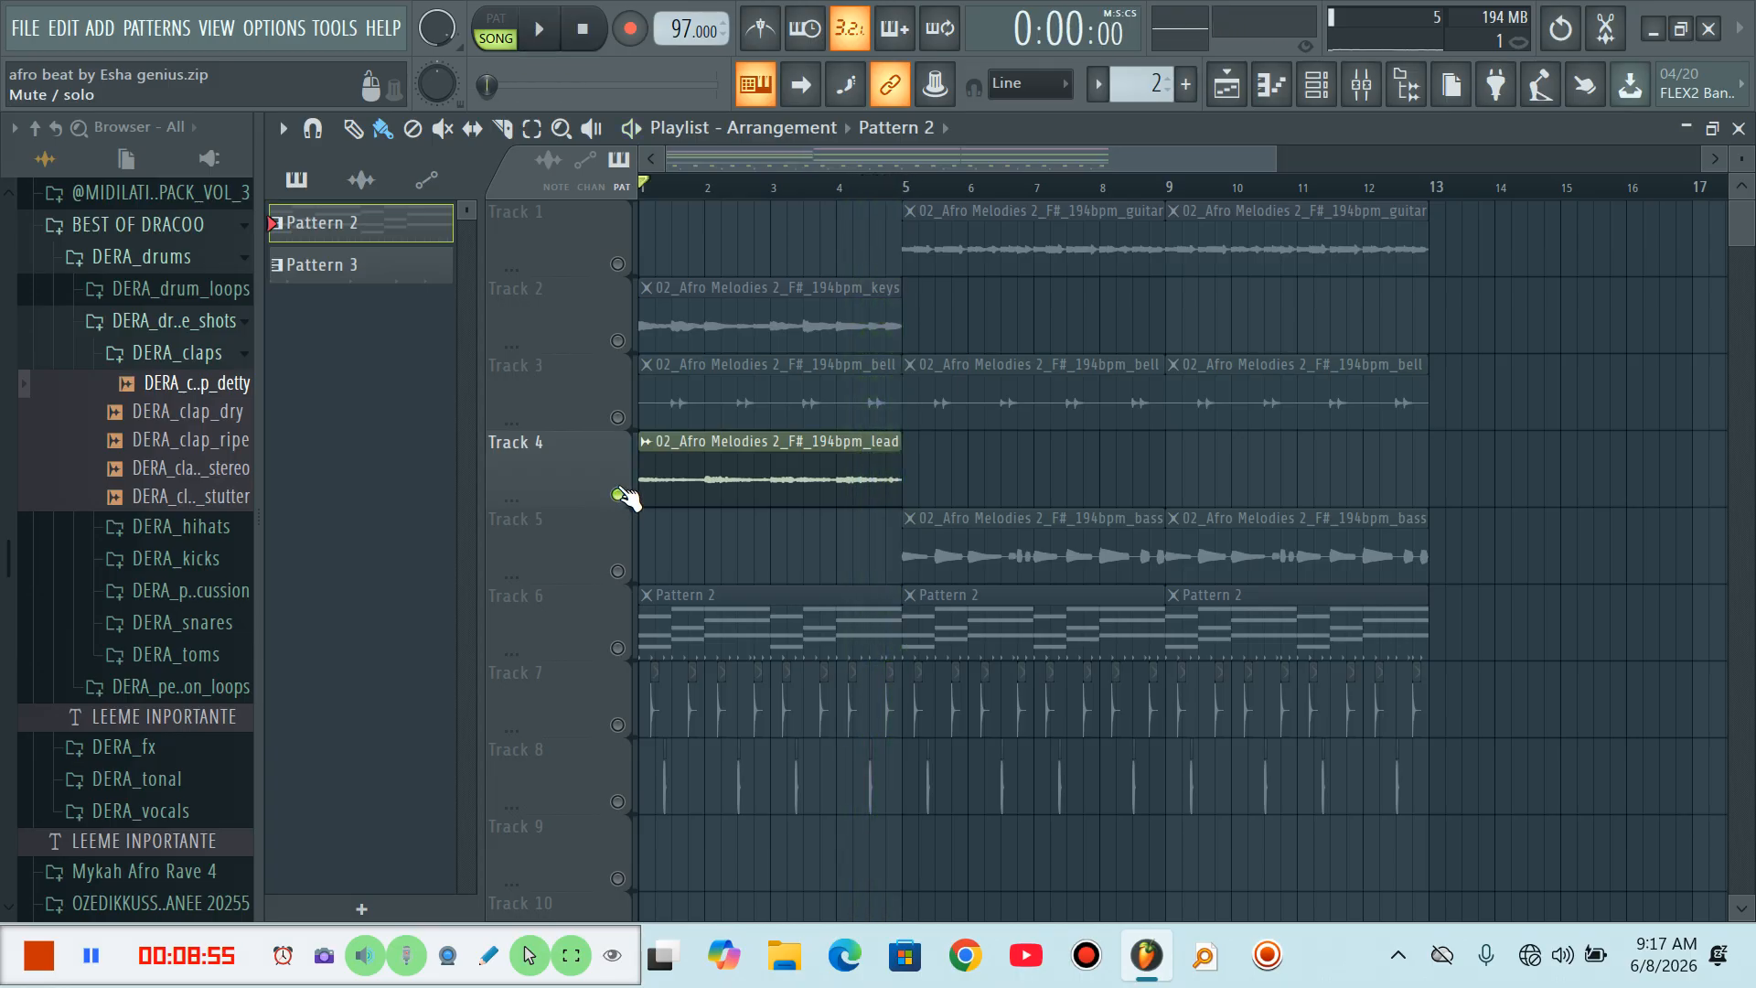
# Take Track 4 off solo to re-enable all playlist tracks and play the full arrangement
pyautogui.keyDown('ctrl'); pyautogui.click(619, 495); pyautogui.keyUp('ctrl')
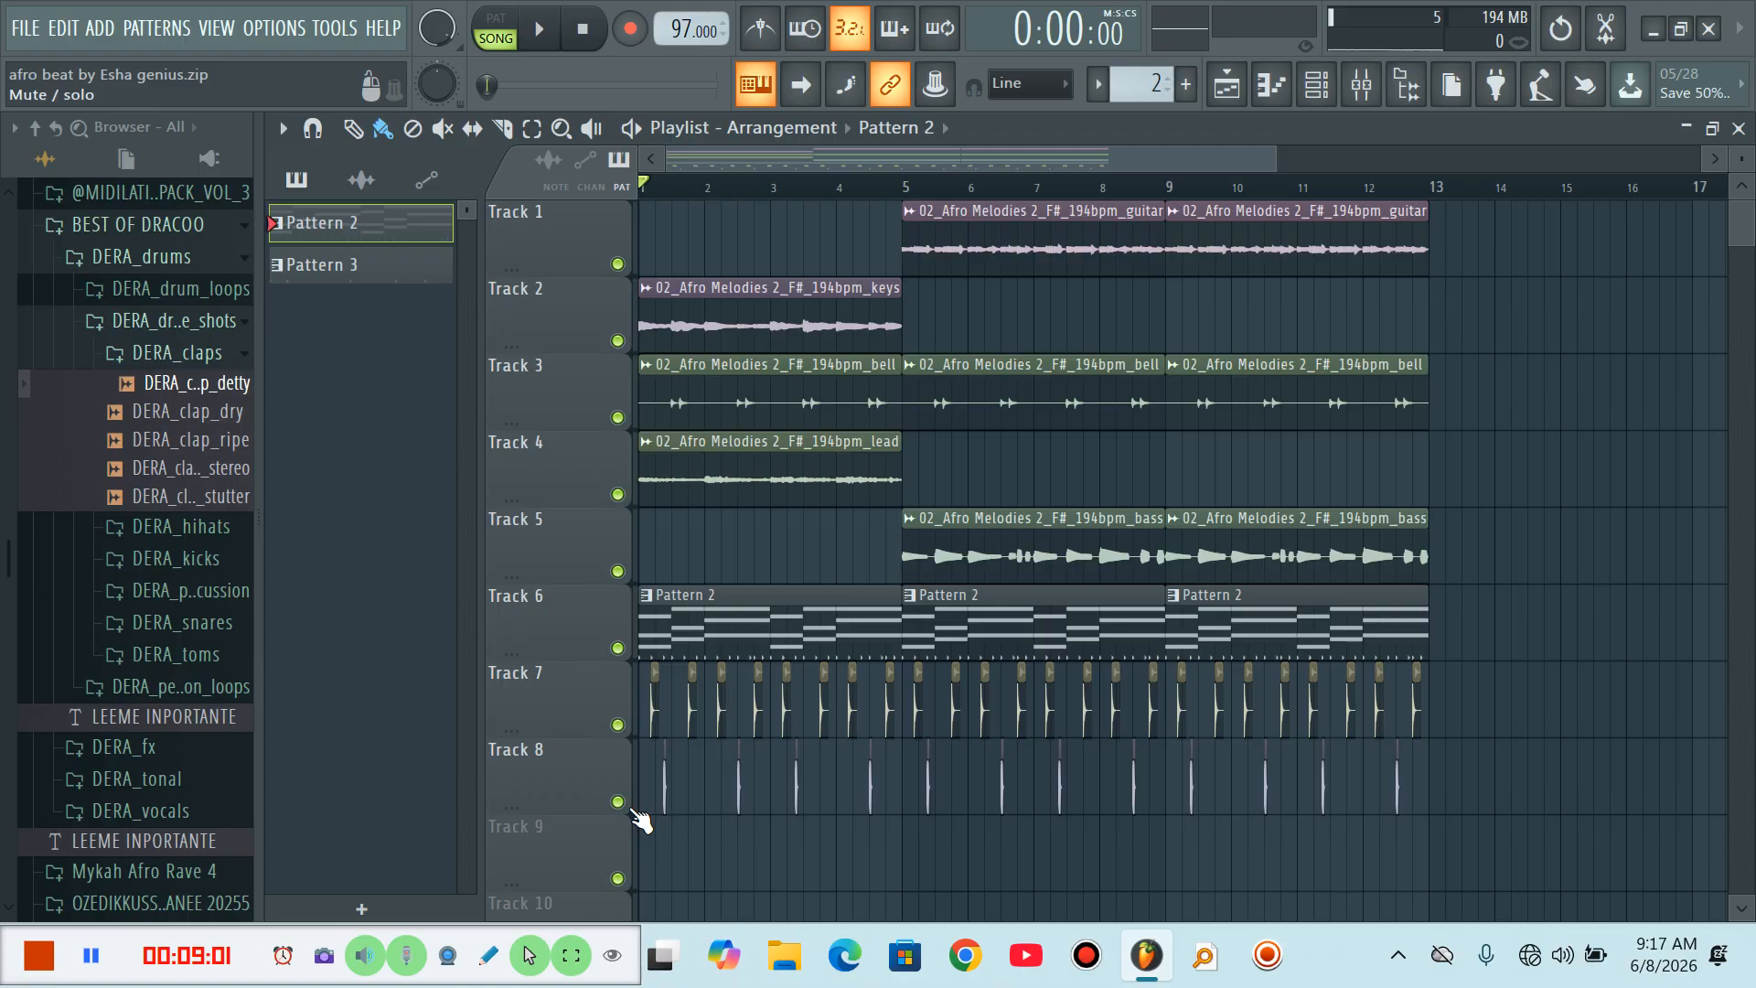
pyautogui.press('space')
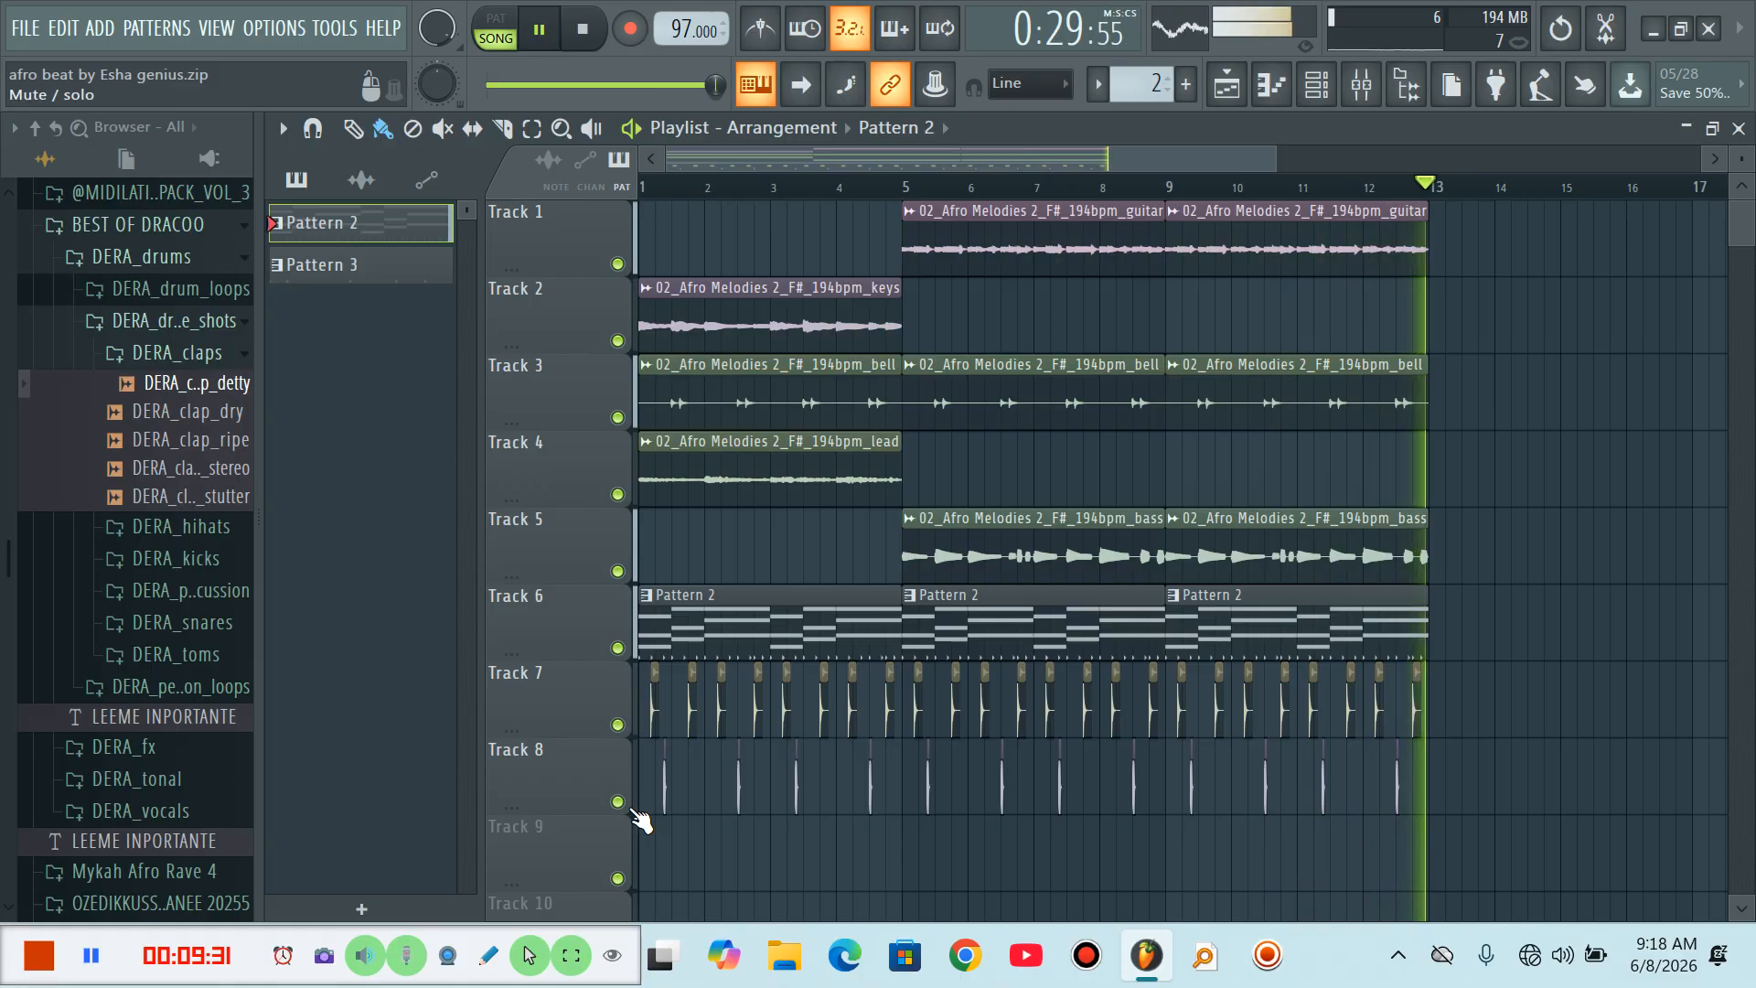
pyautogui.press('space')
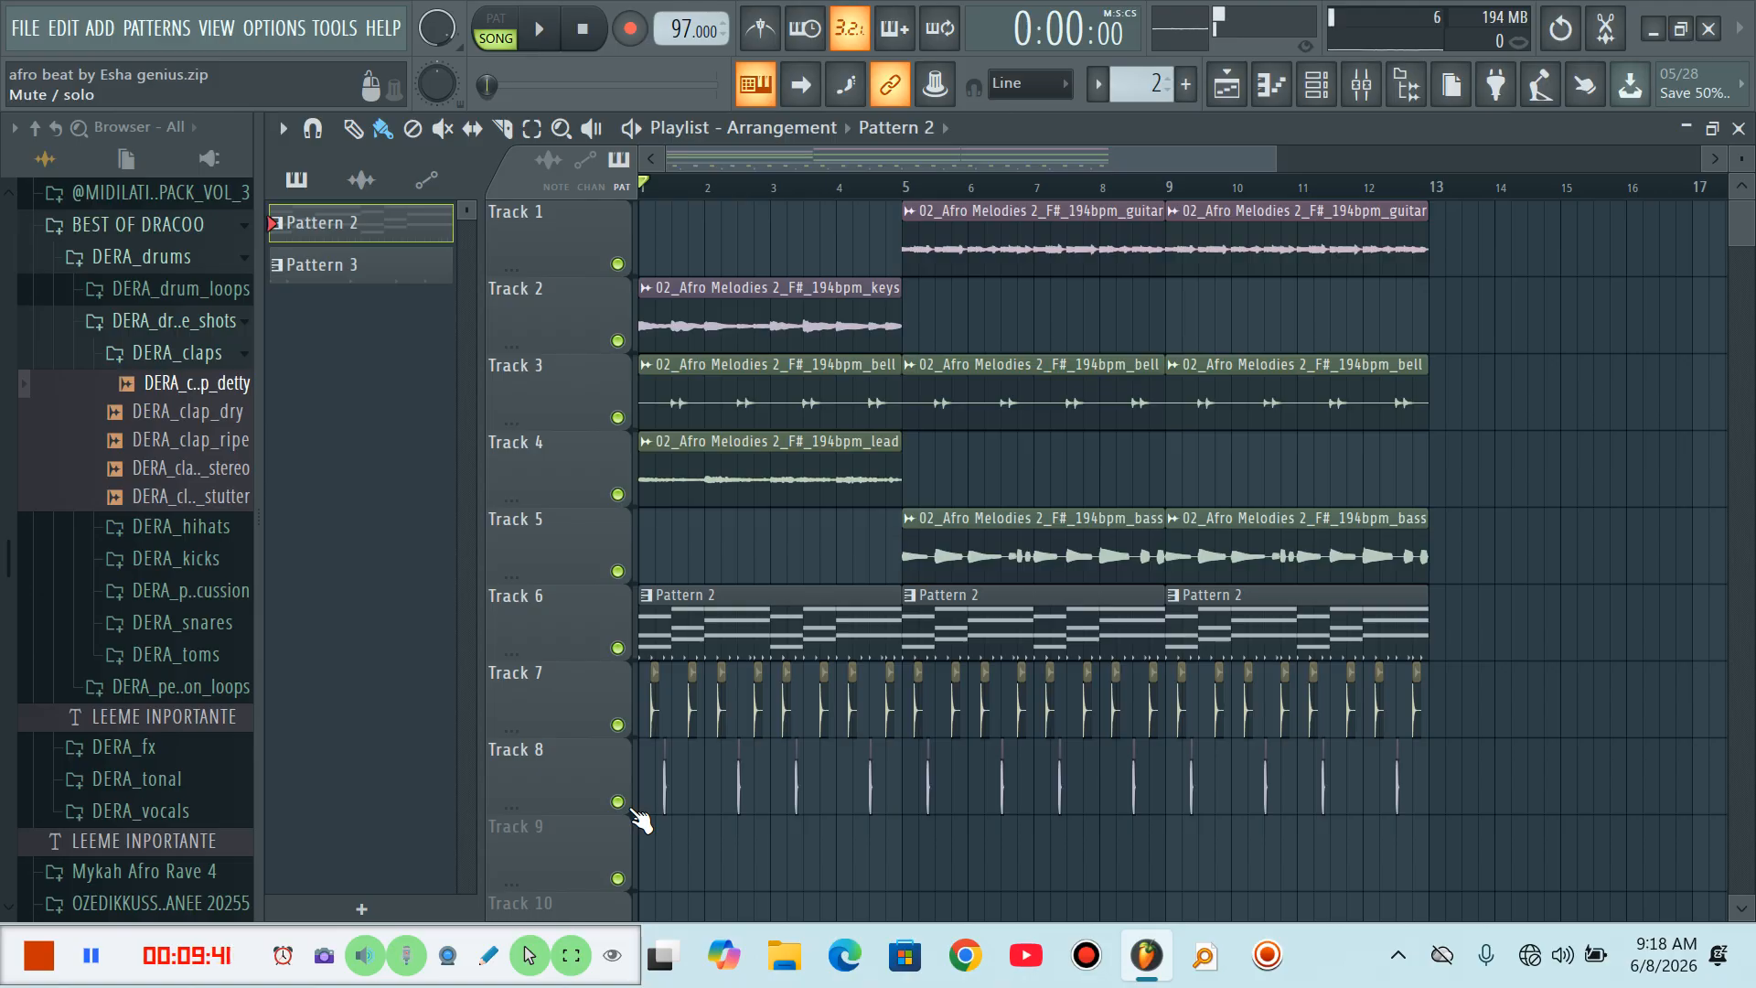
pyautogui.scroll(-3, 640, 821)
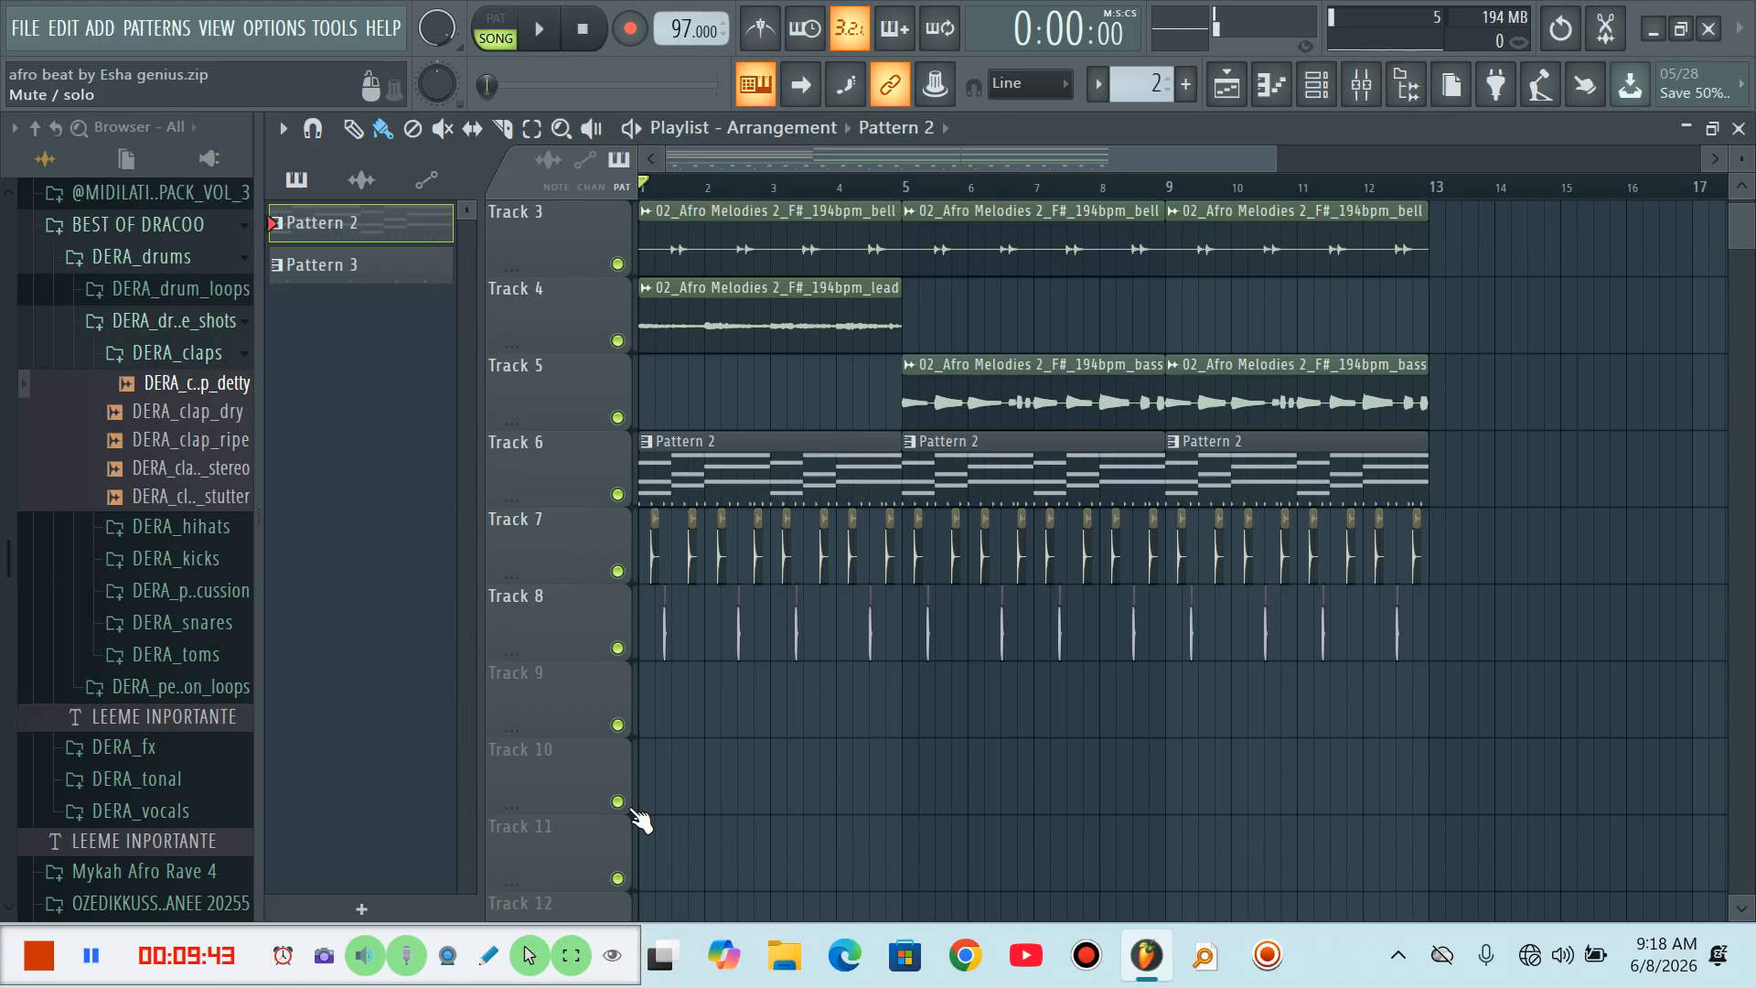
pyautogui.scroll(3, 641, 821)
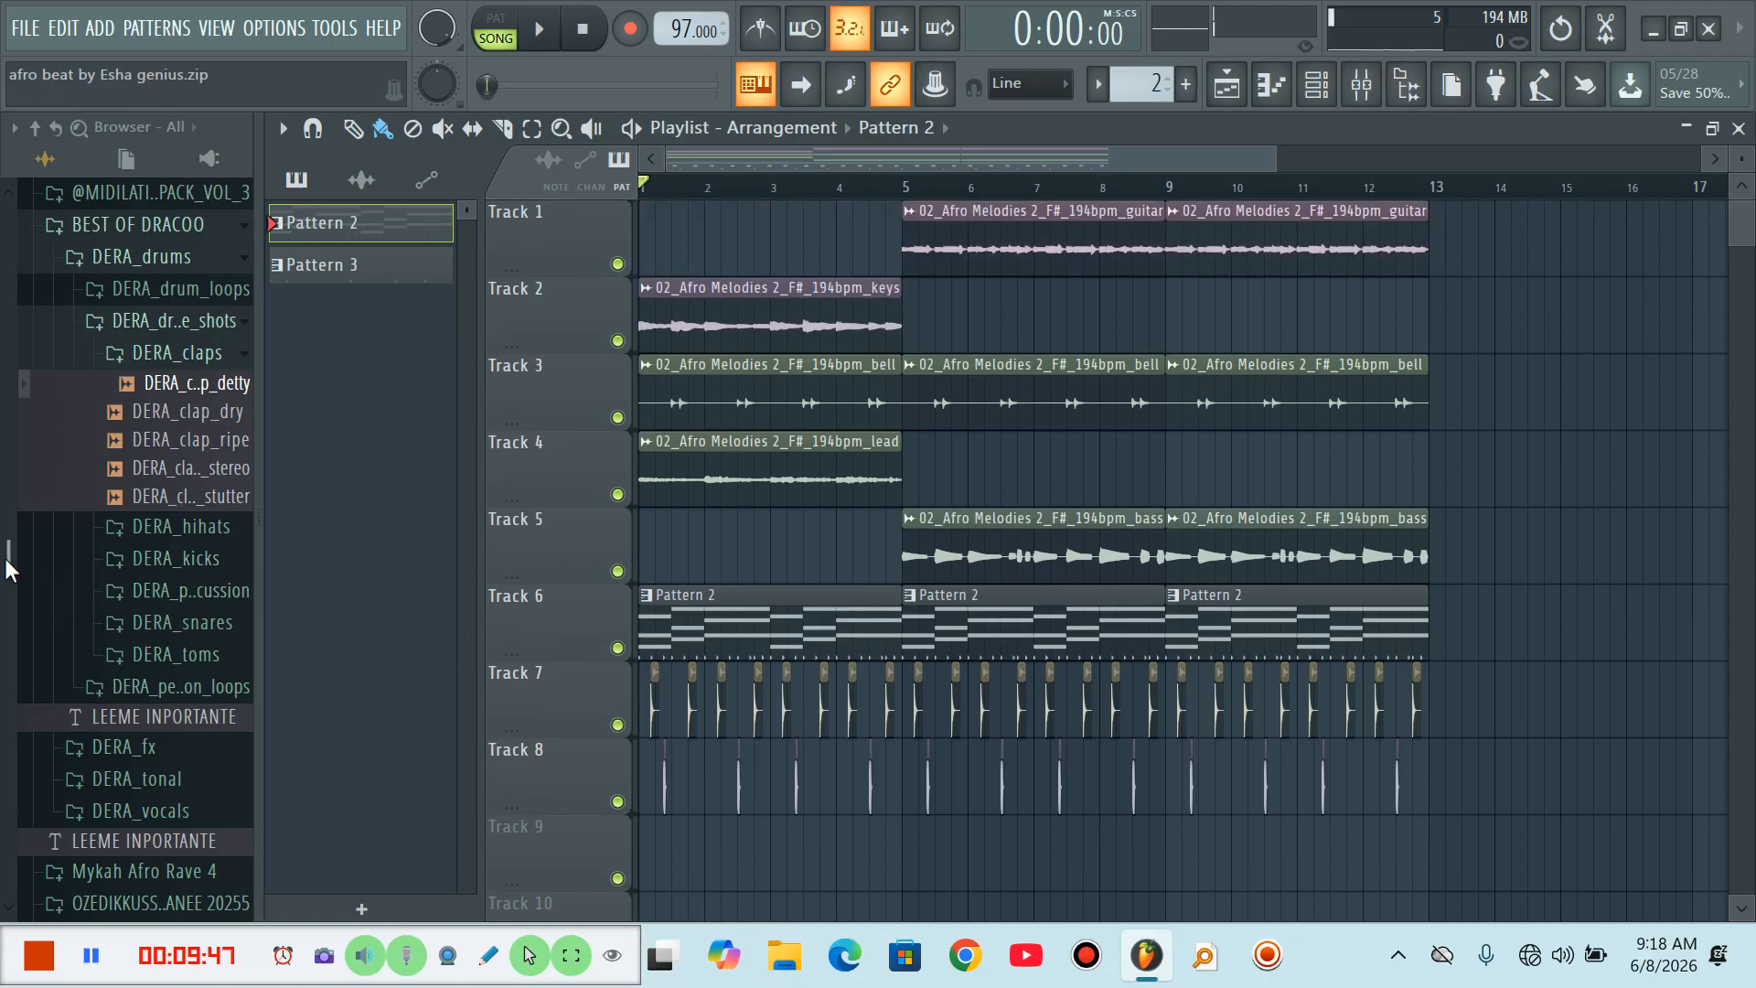
# Find the BEST OF DRACOO sample pack in the browser and expand its DERA_drum_loops folder
pyautogui.moveTo(7, 554); pyautogui.dragTo(3, 732)
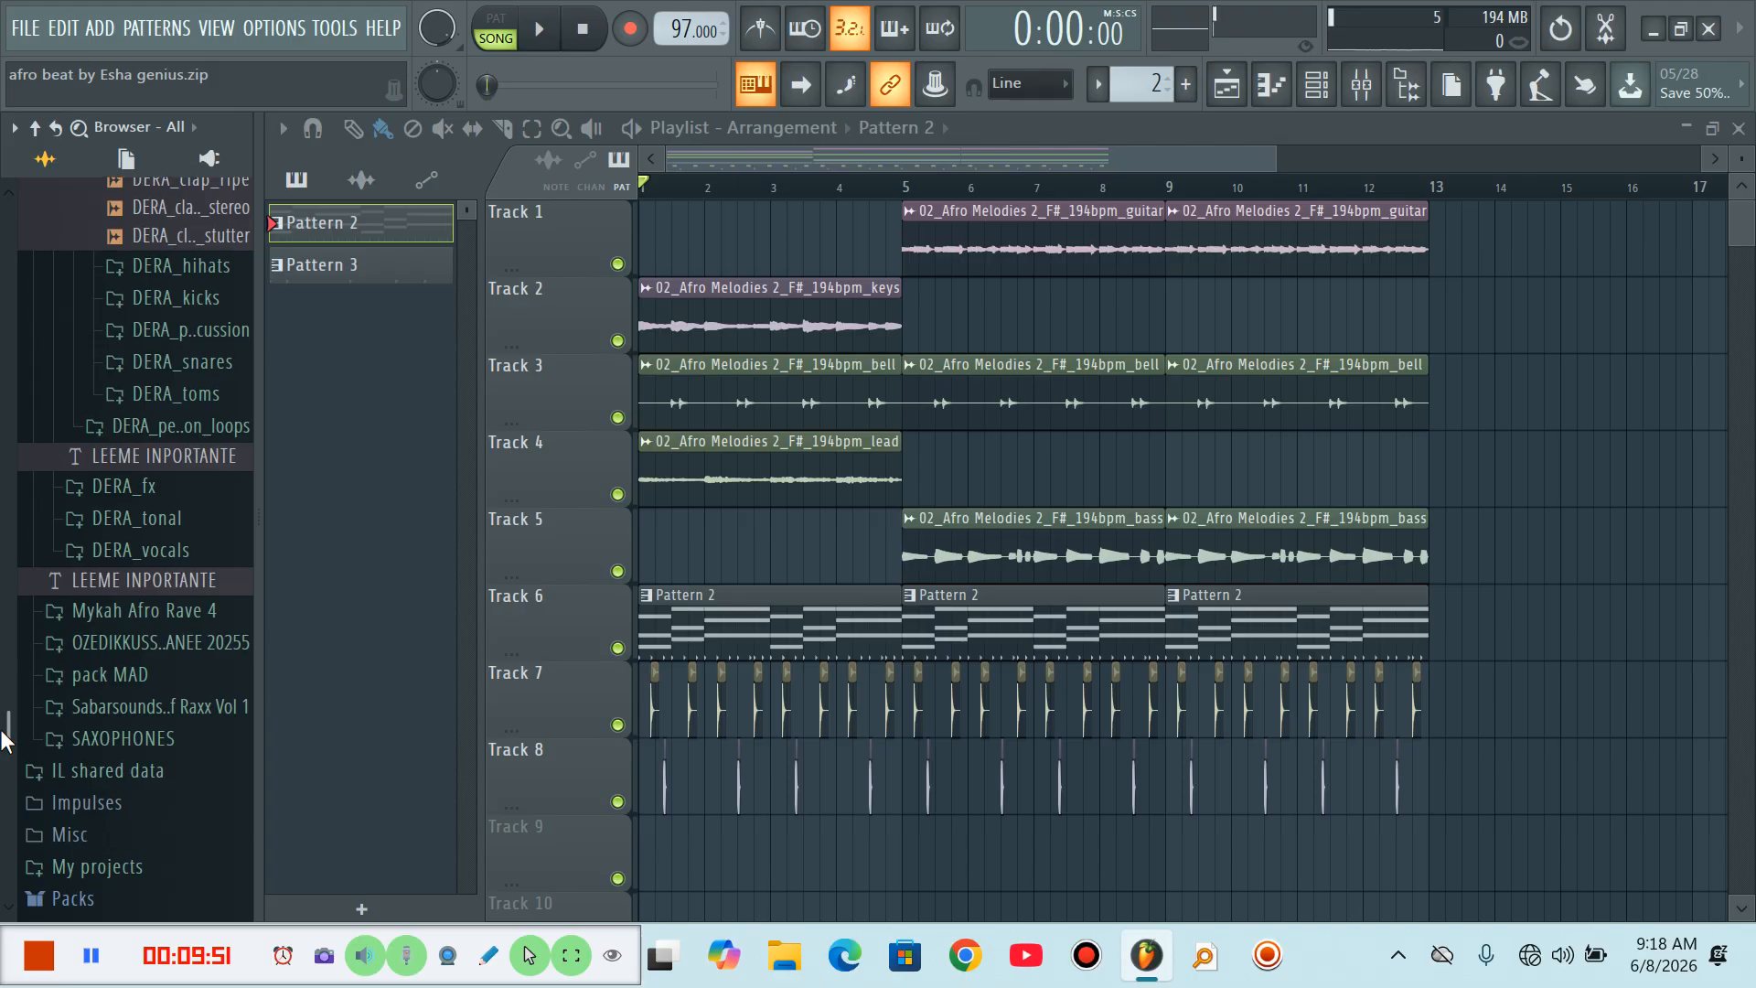
pyautogui.scroll(5, 30, 600)
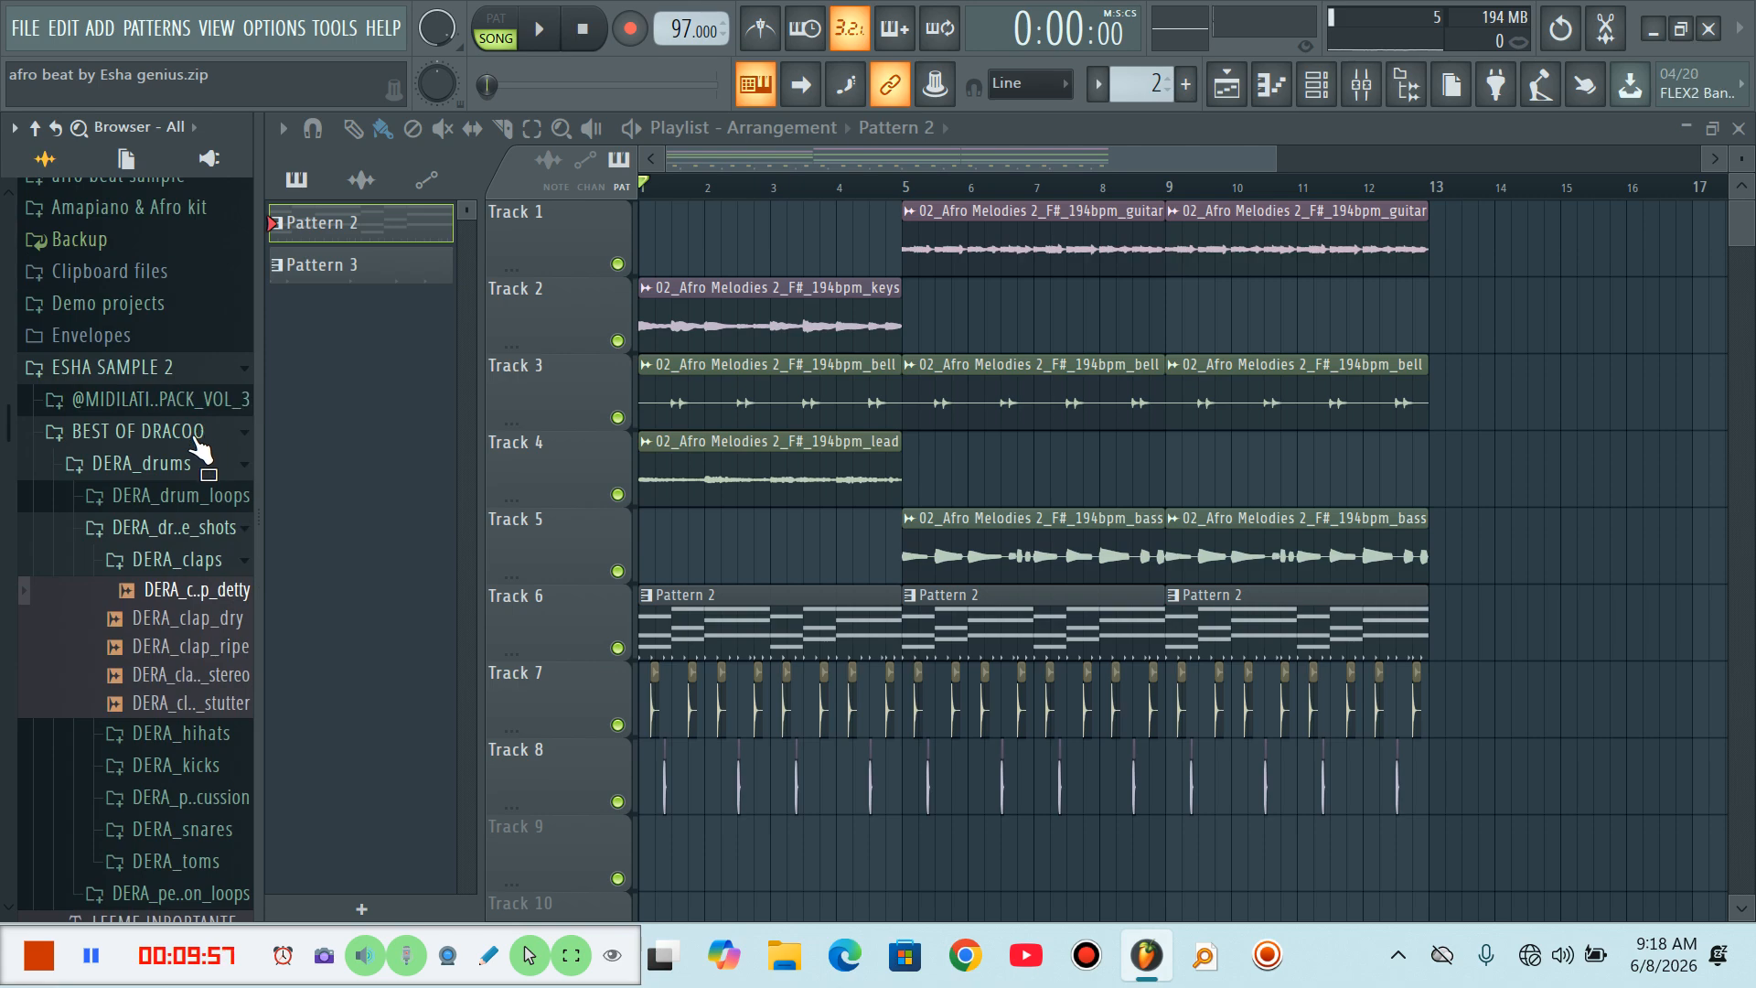
pyautogui.click(199, 500)
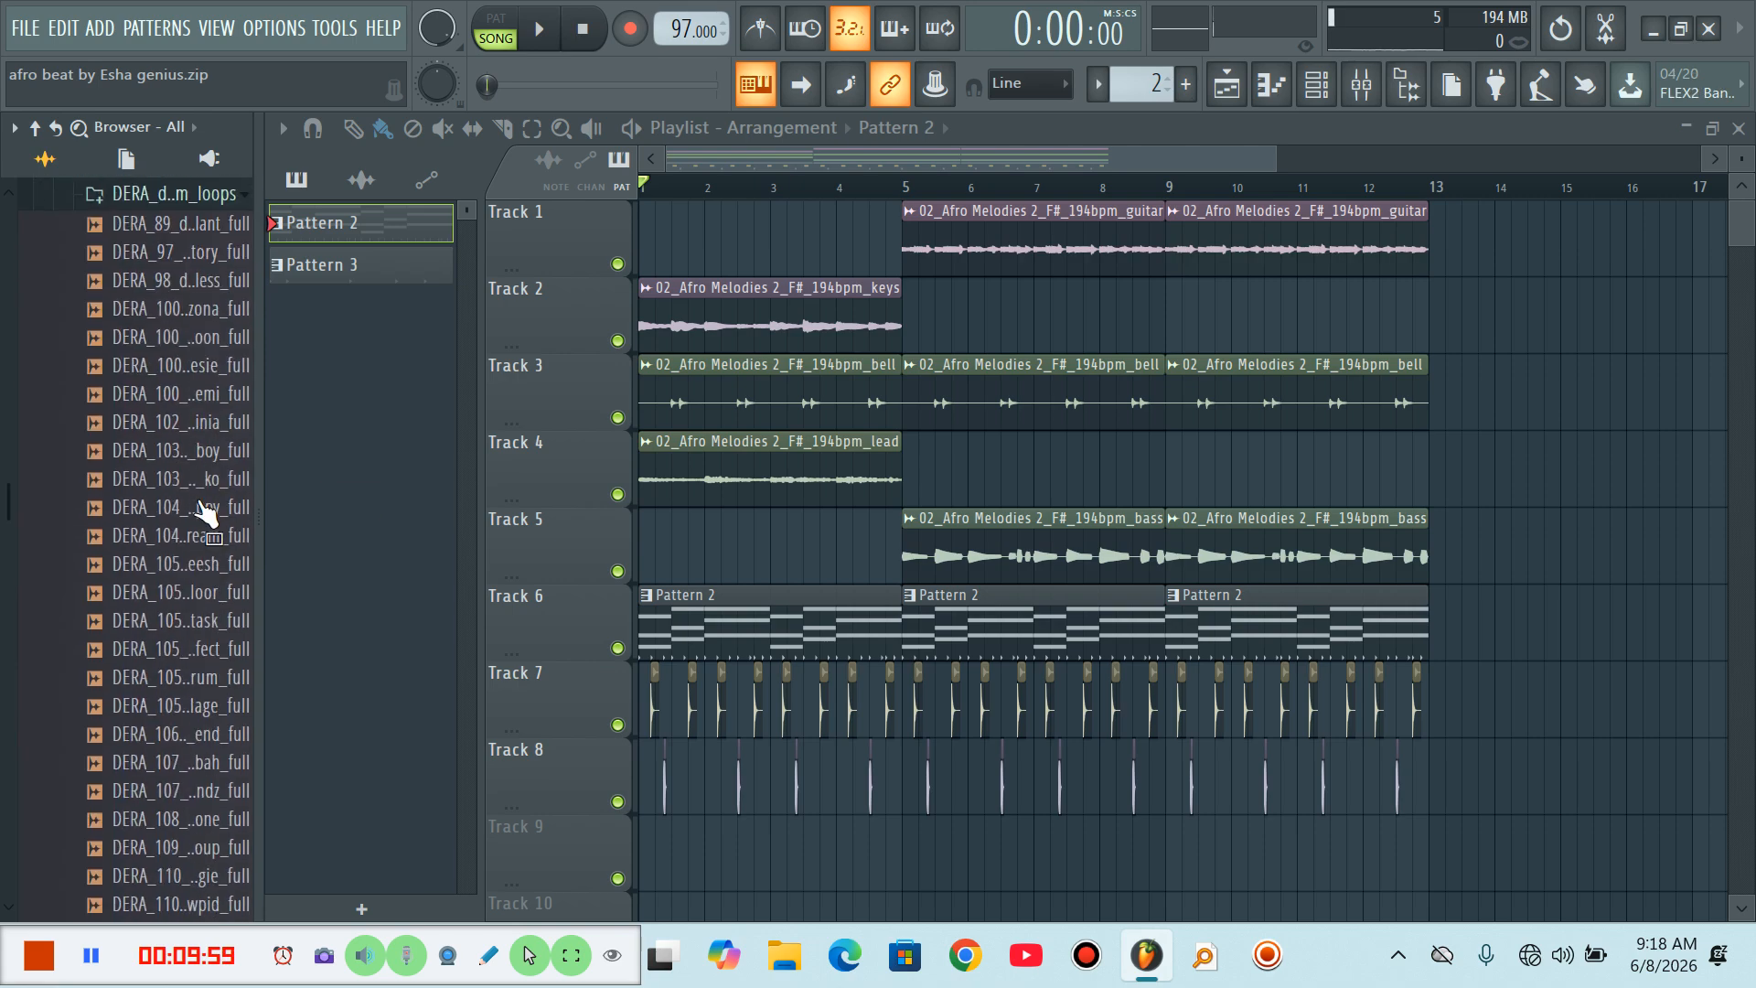
# Preview the DERA drum loops one after another, from the 89 gallant loop to the 100 yemi loop
pyautogui.click(191, 229)
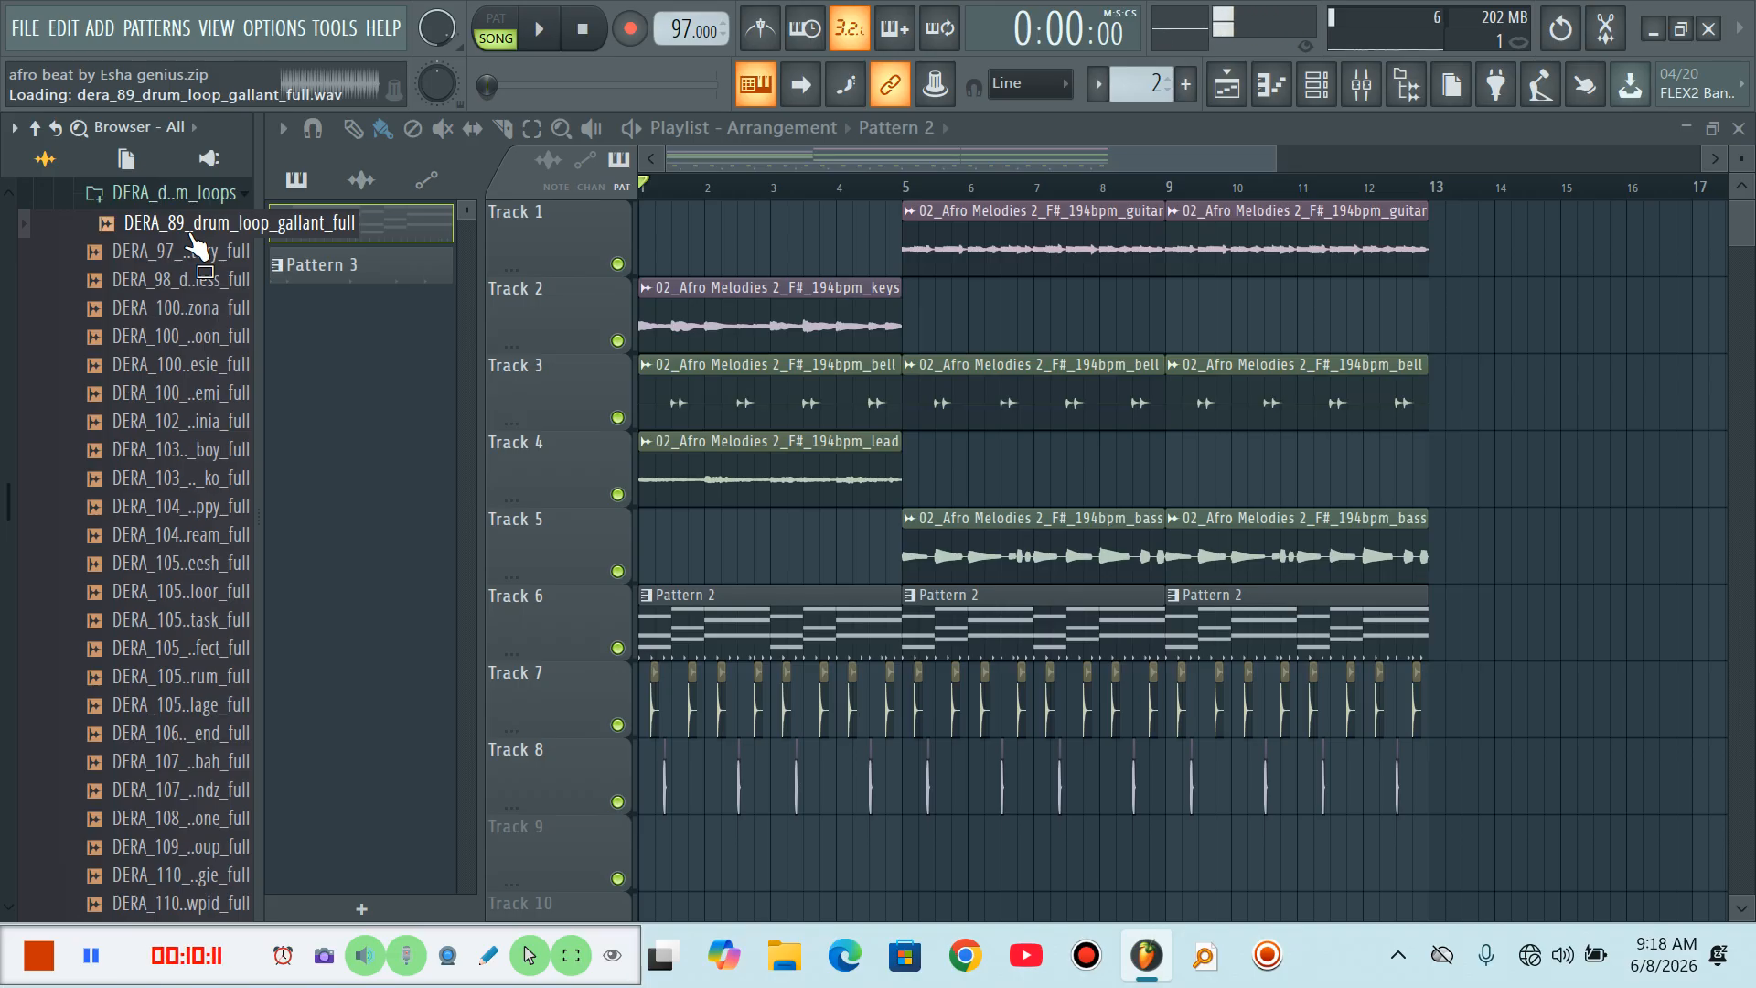
pyautogui.press('space')
pyautogui.press('space')
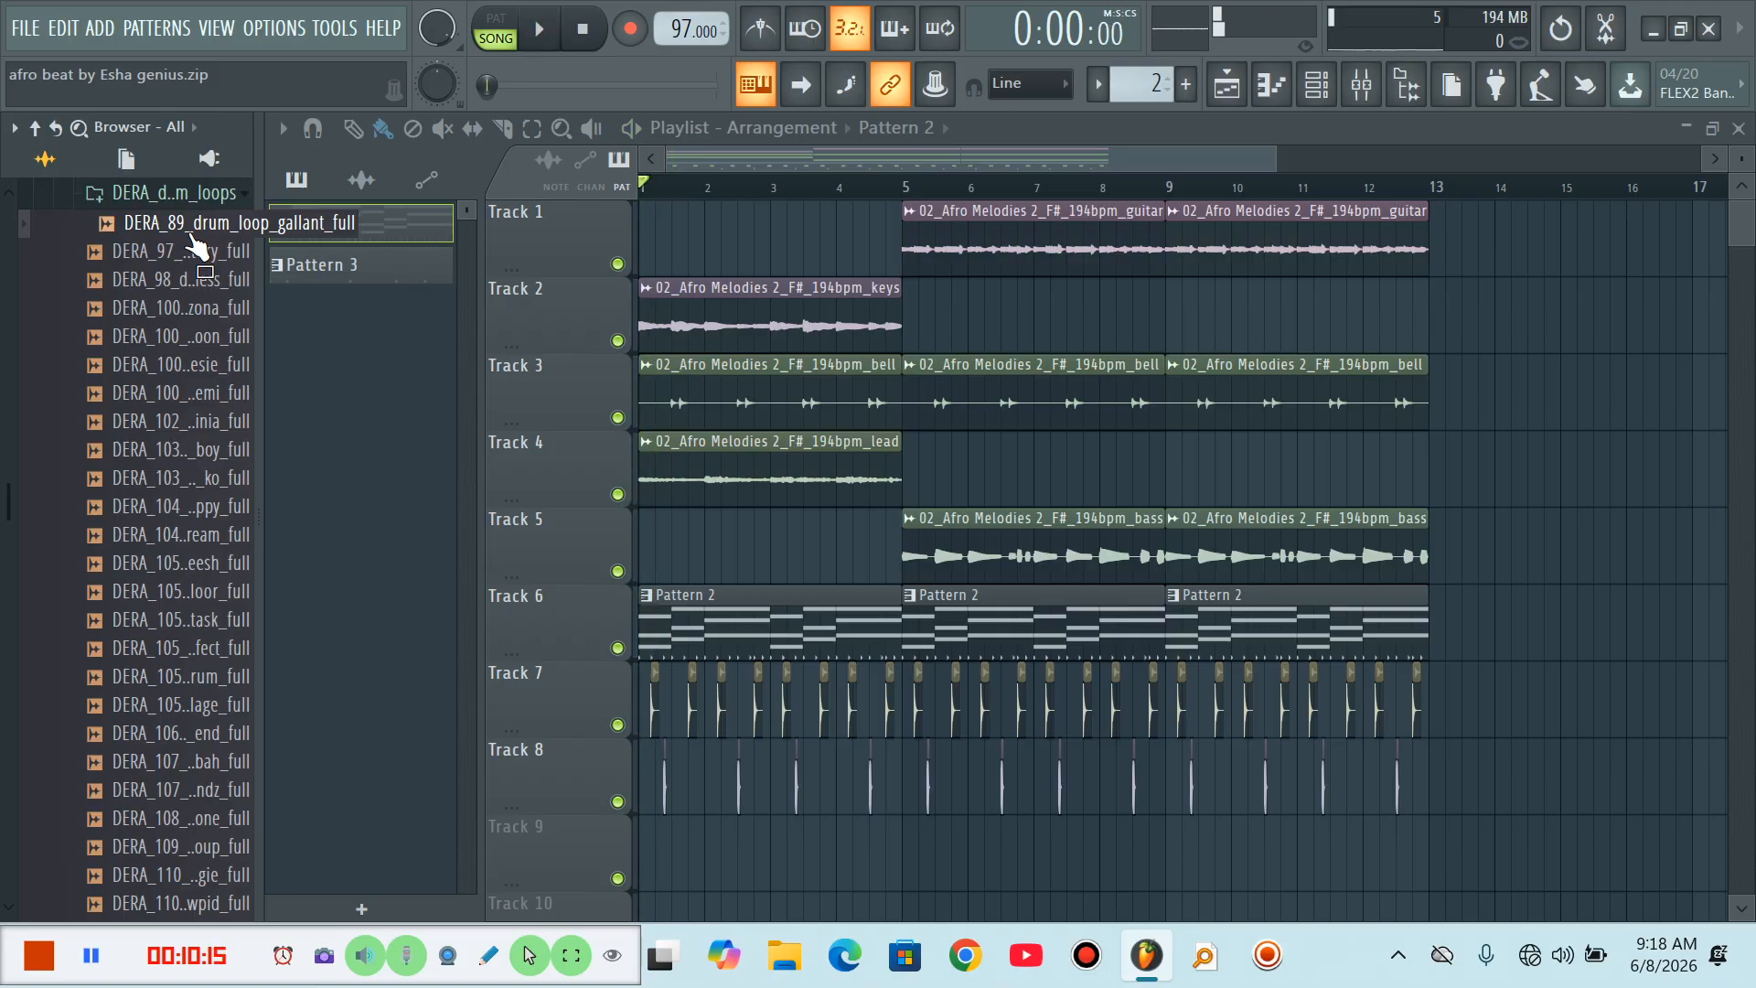
pyautogui.click(193, 259)
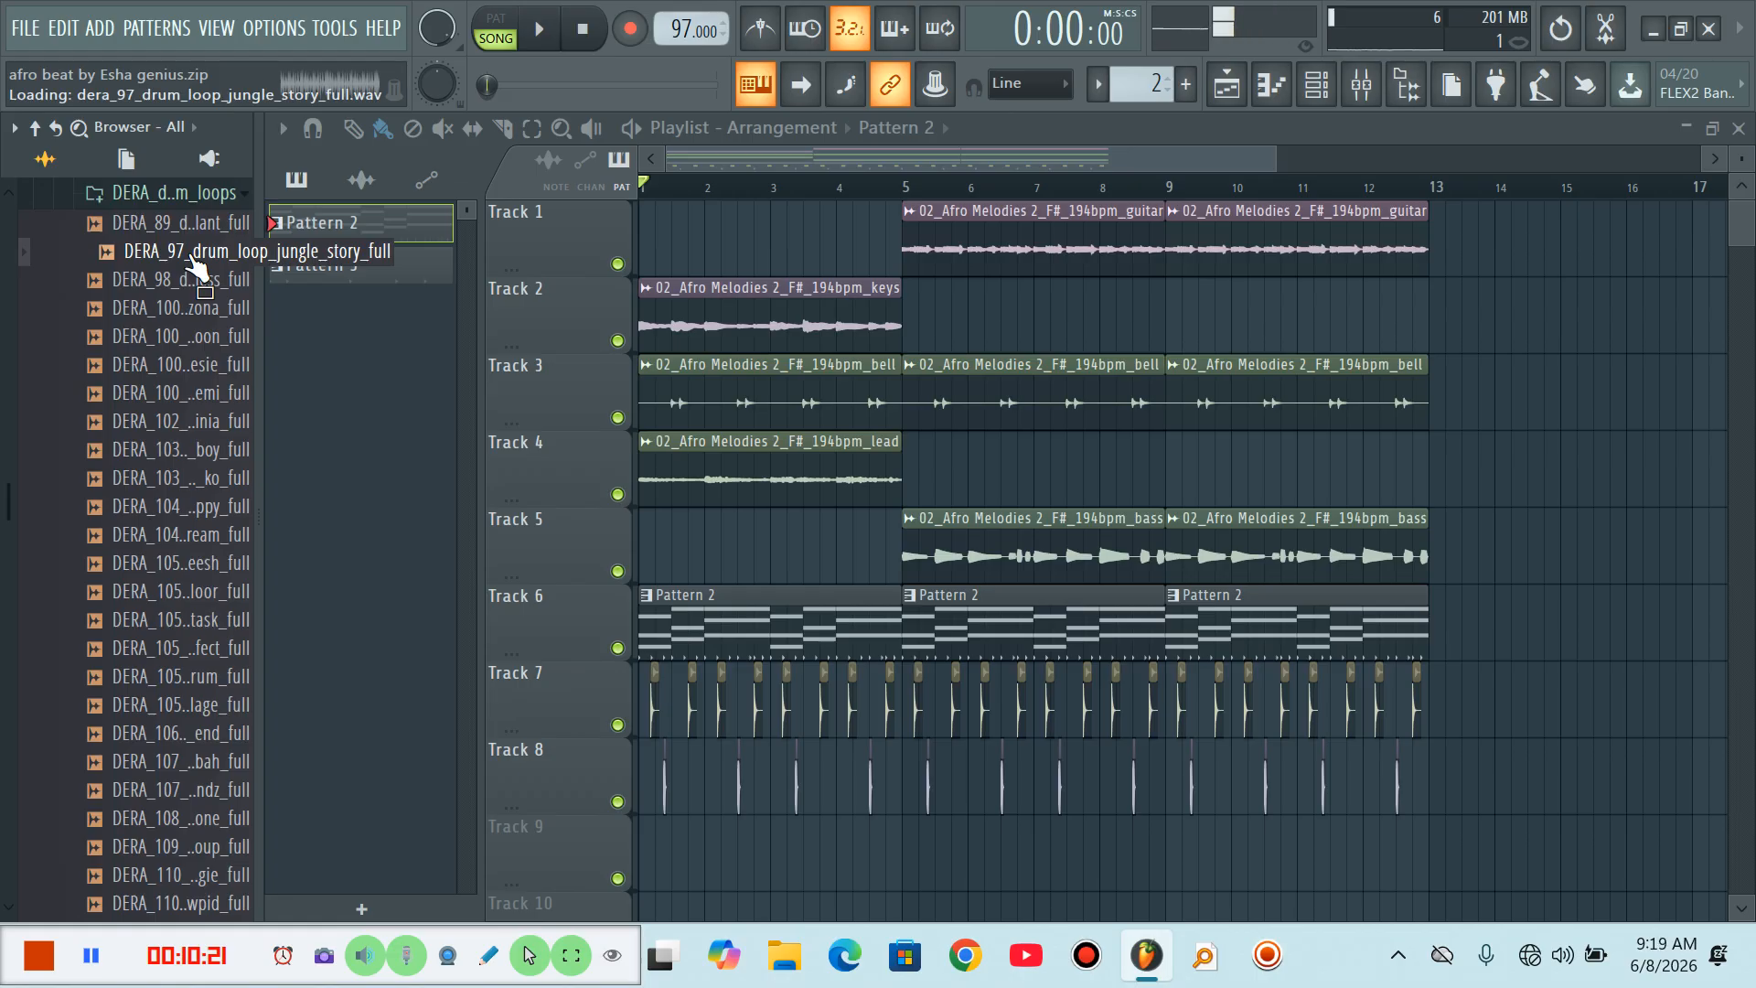
pyautogui.click(195, 279)
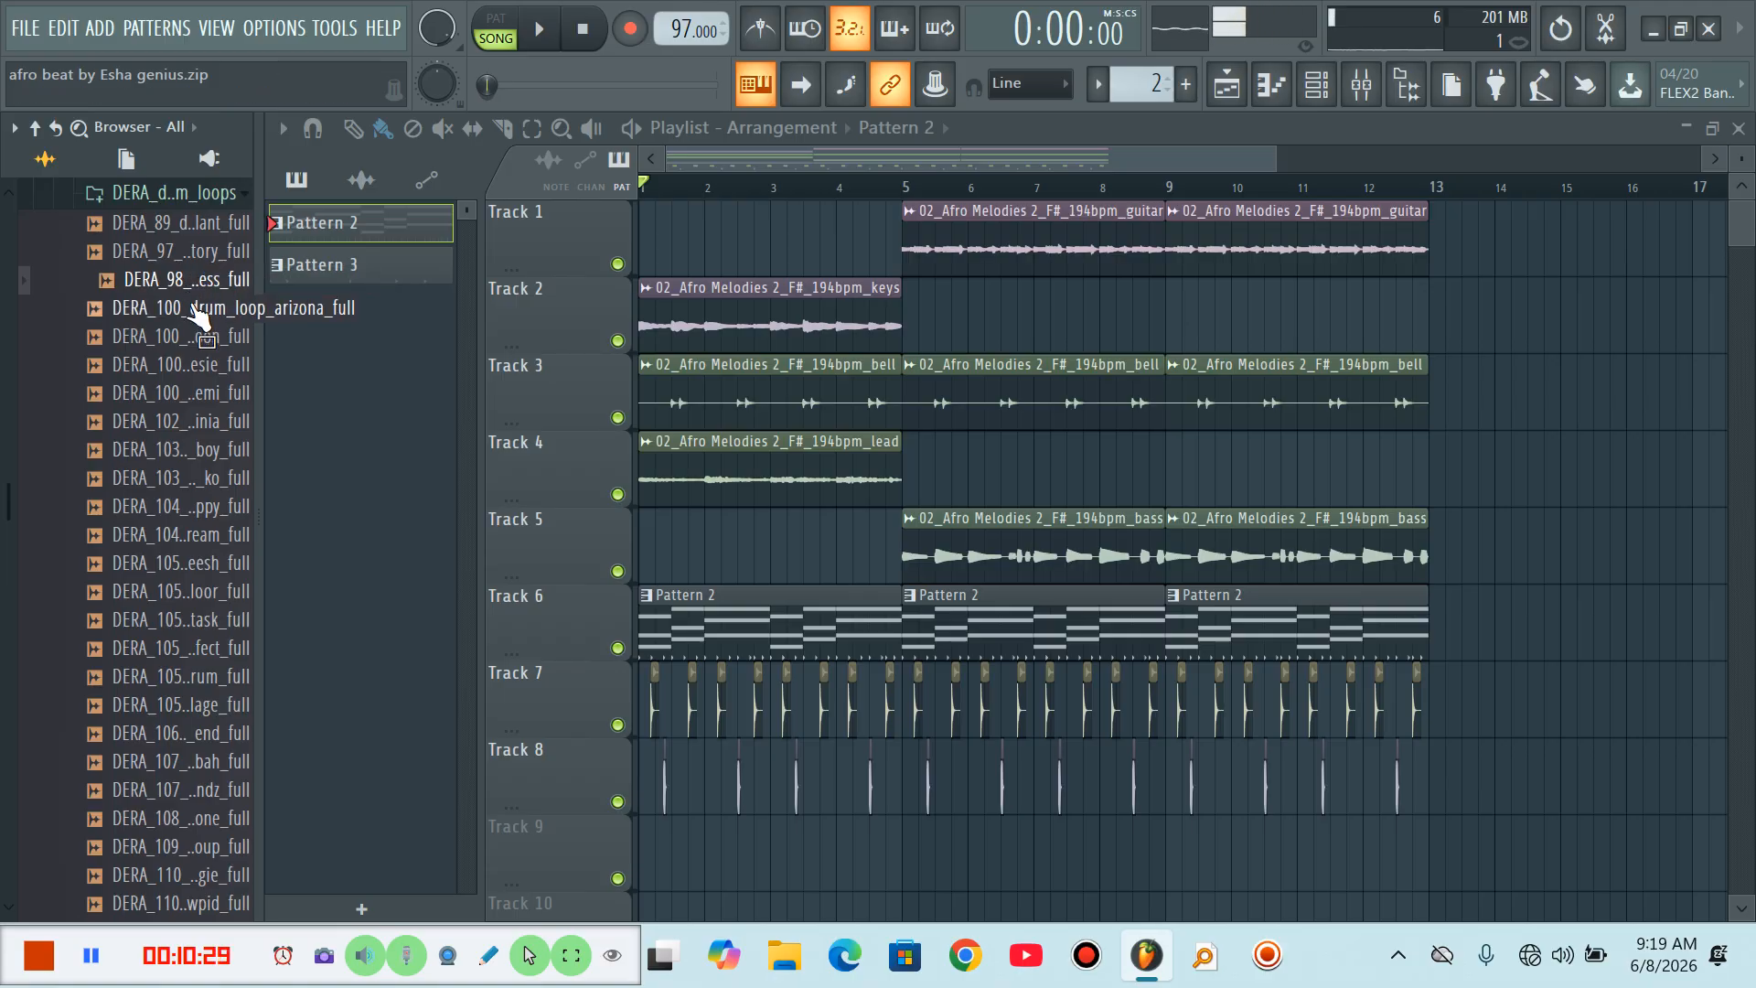
pyautogui.click(195, 310)
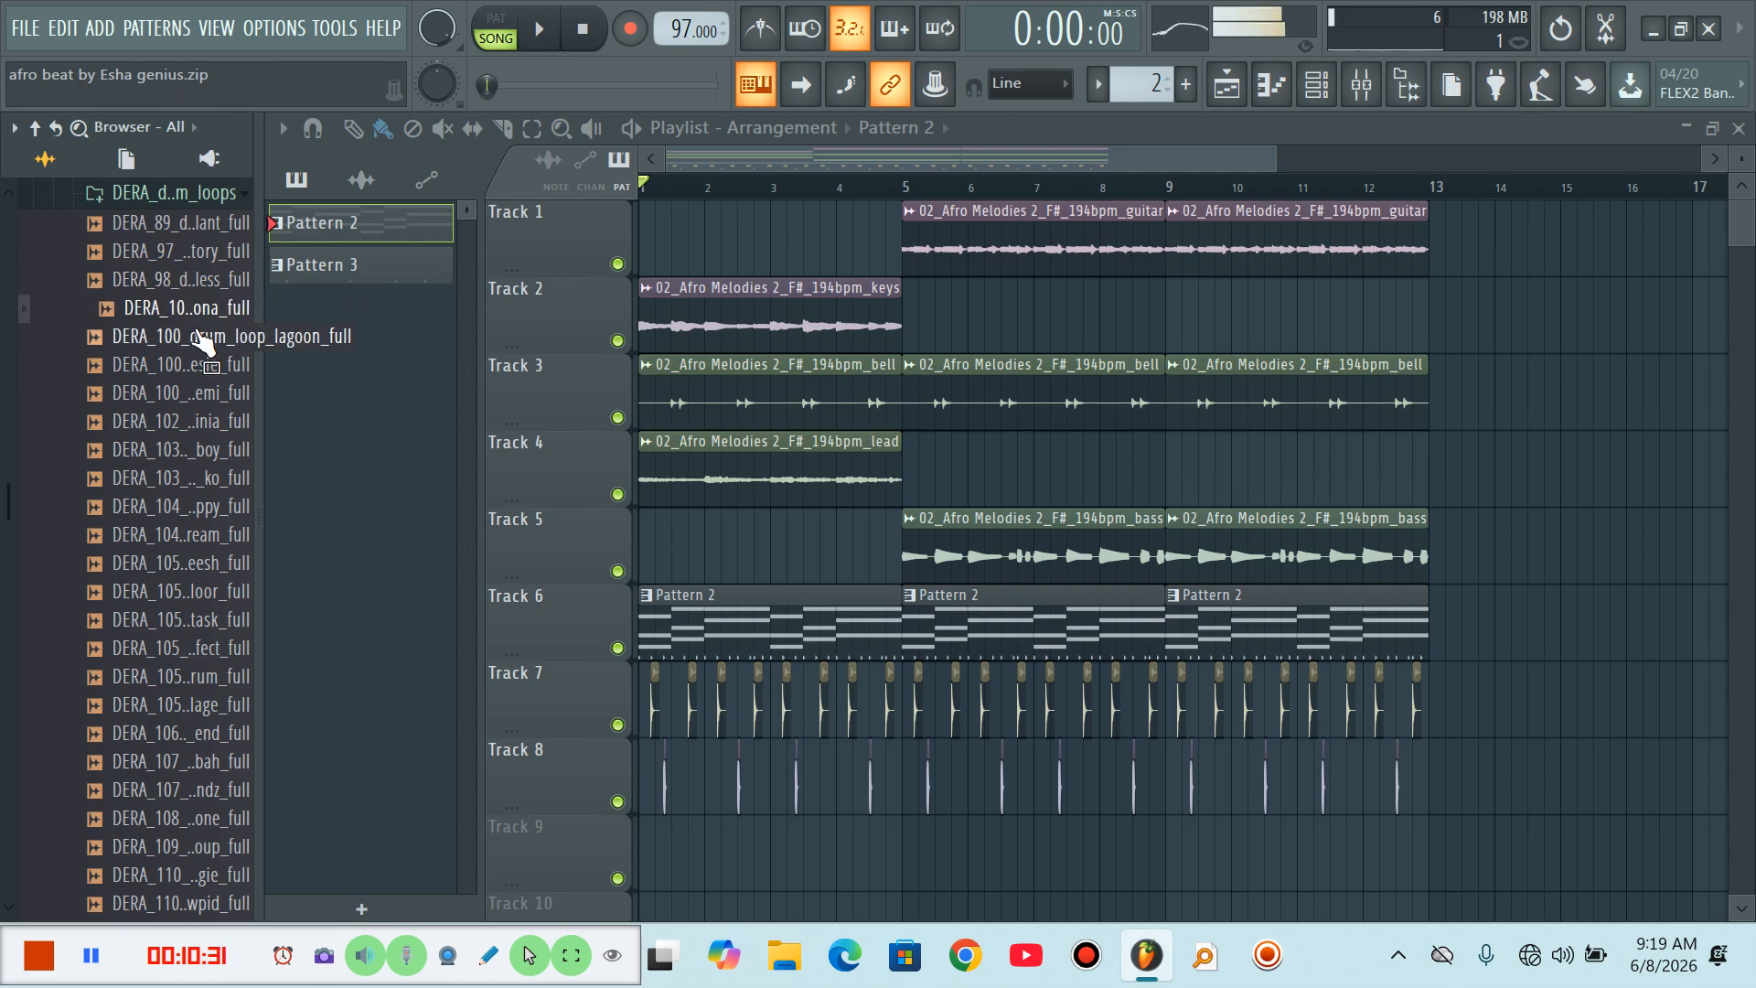
pyautogui.click(208, 352)
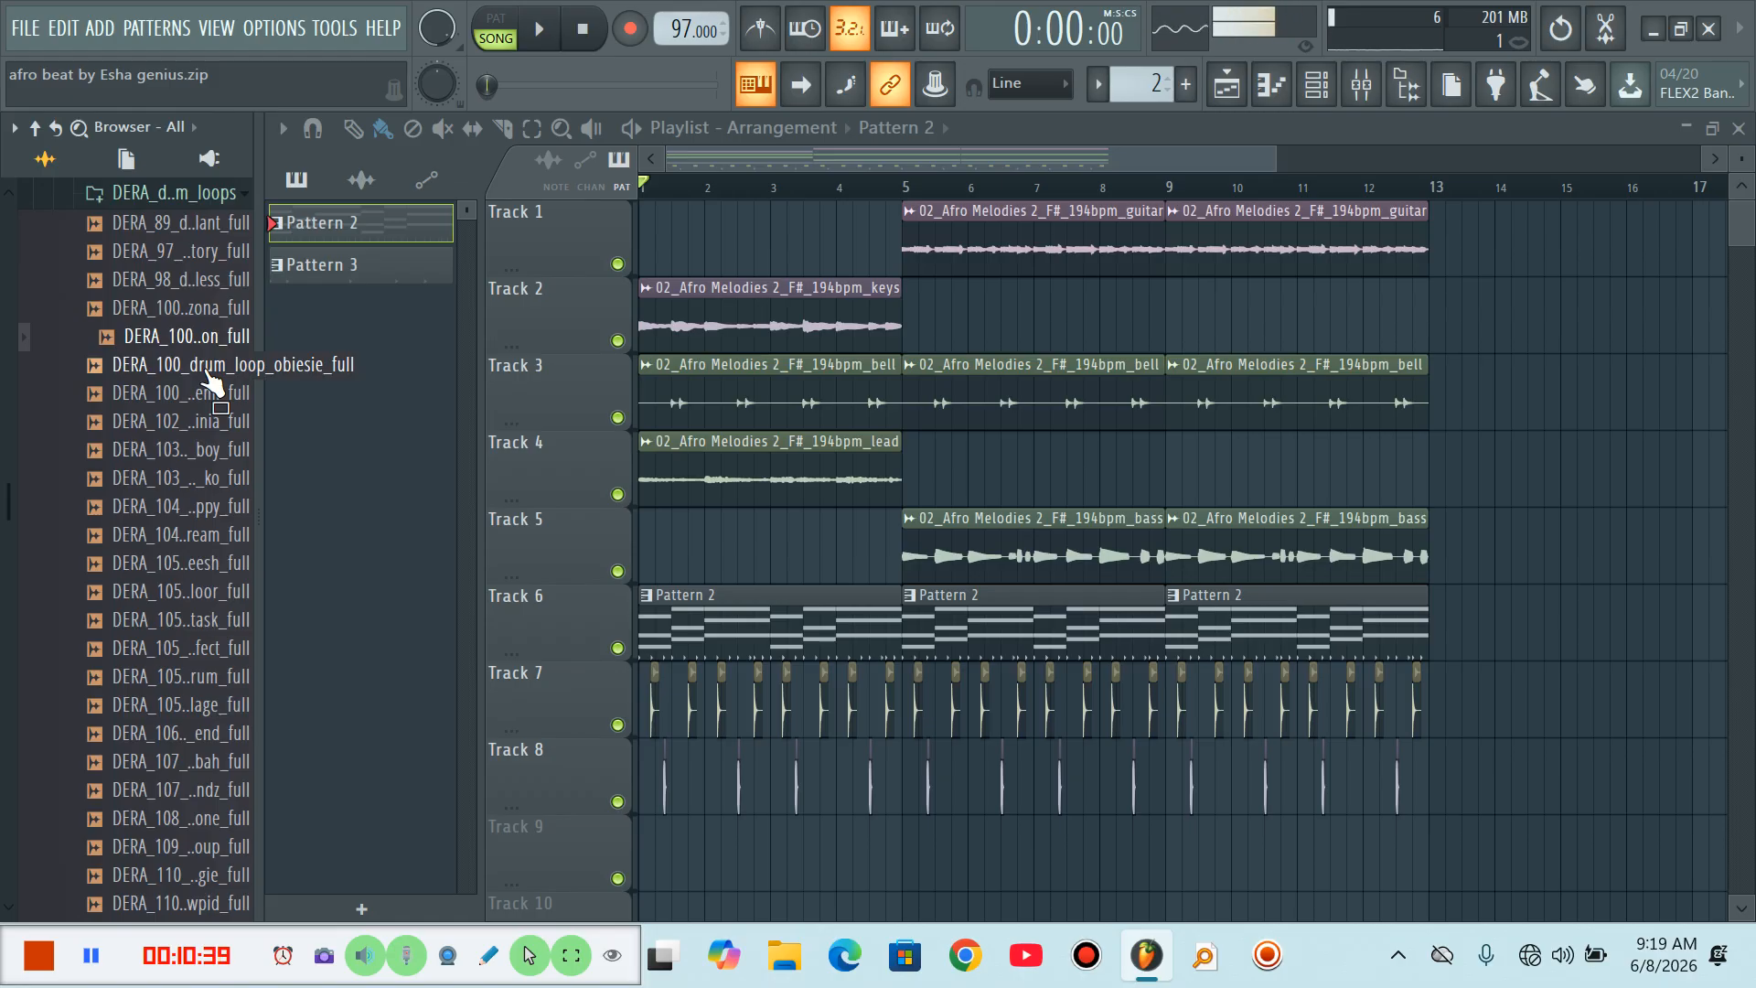
pyautogui.click(207, 375)
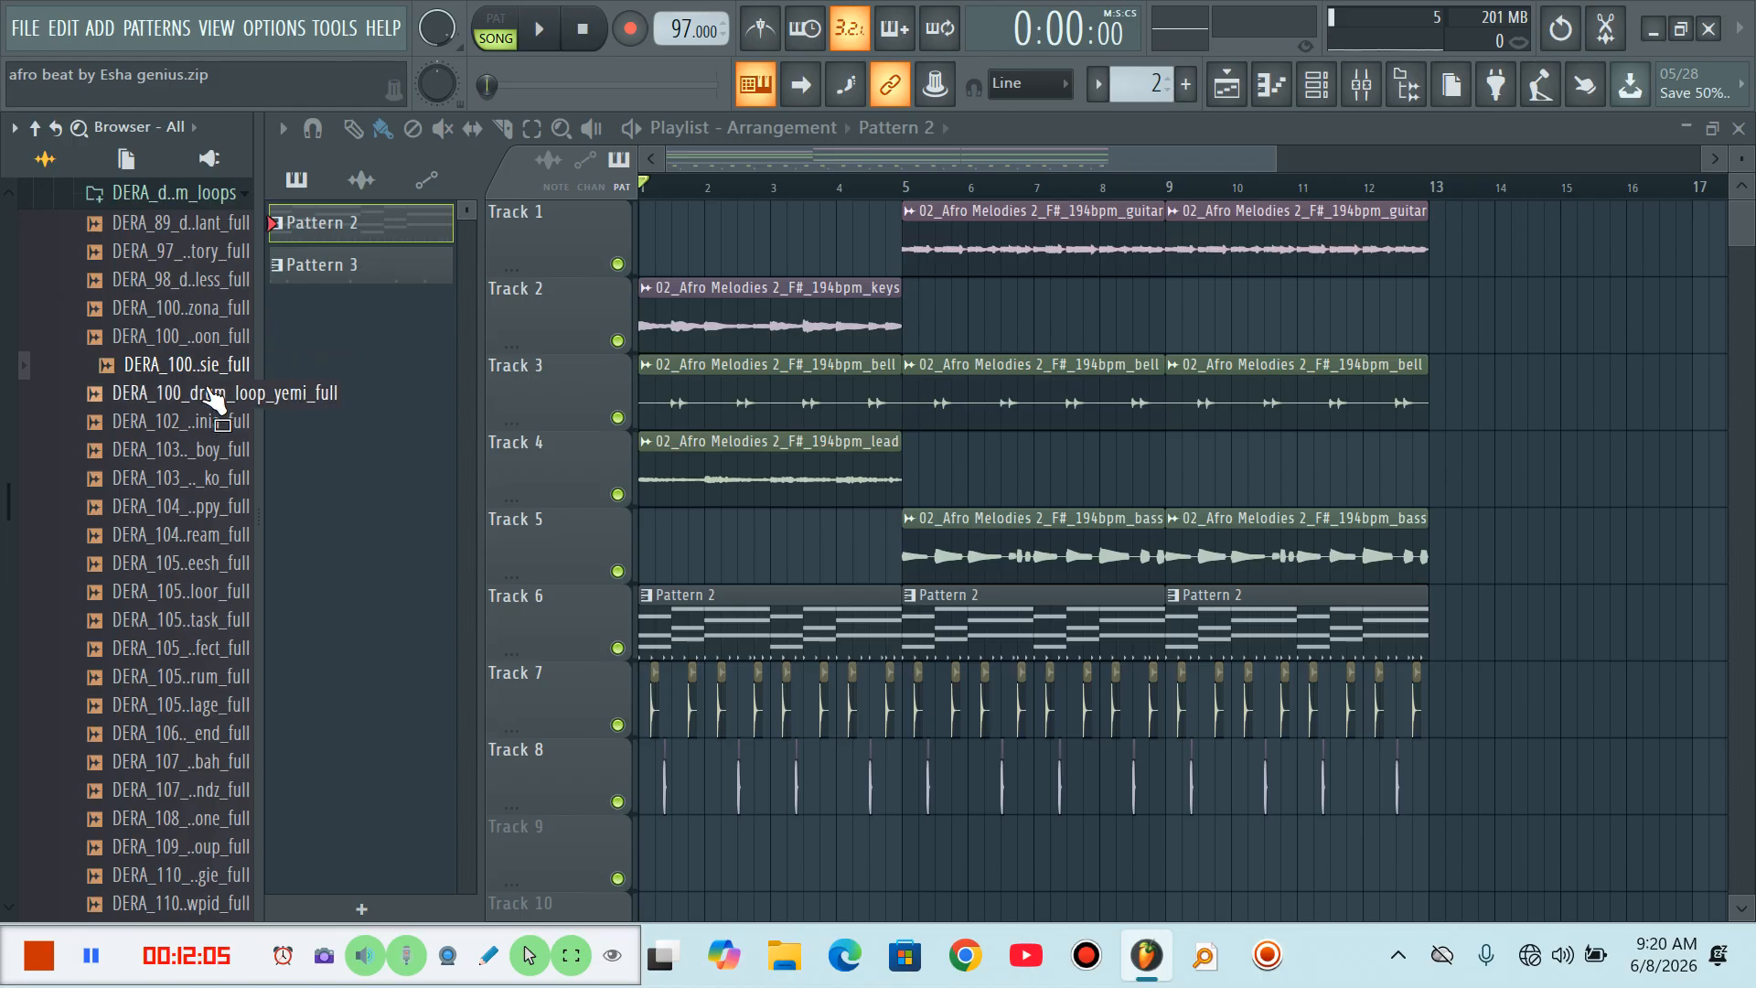
pyautogui.click(212, 395)
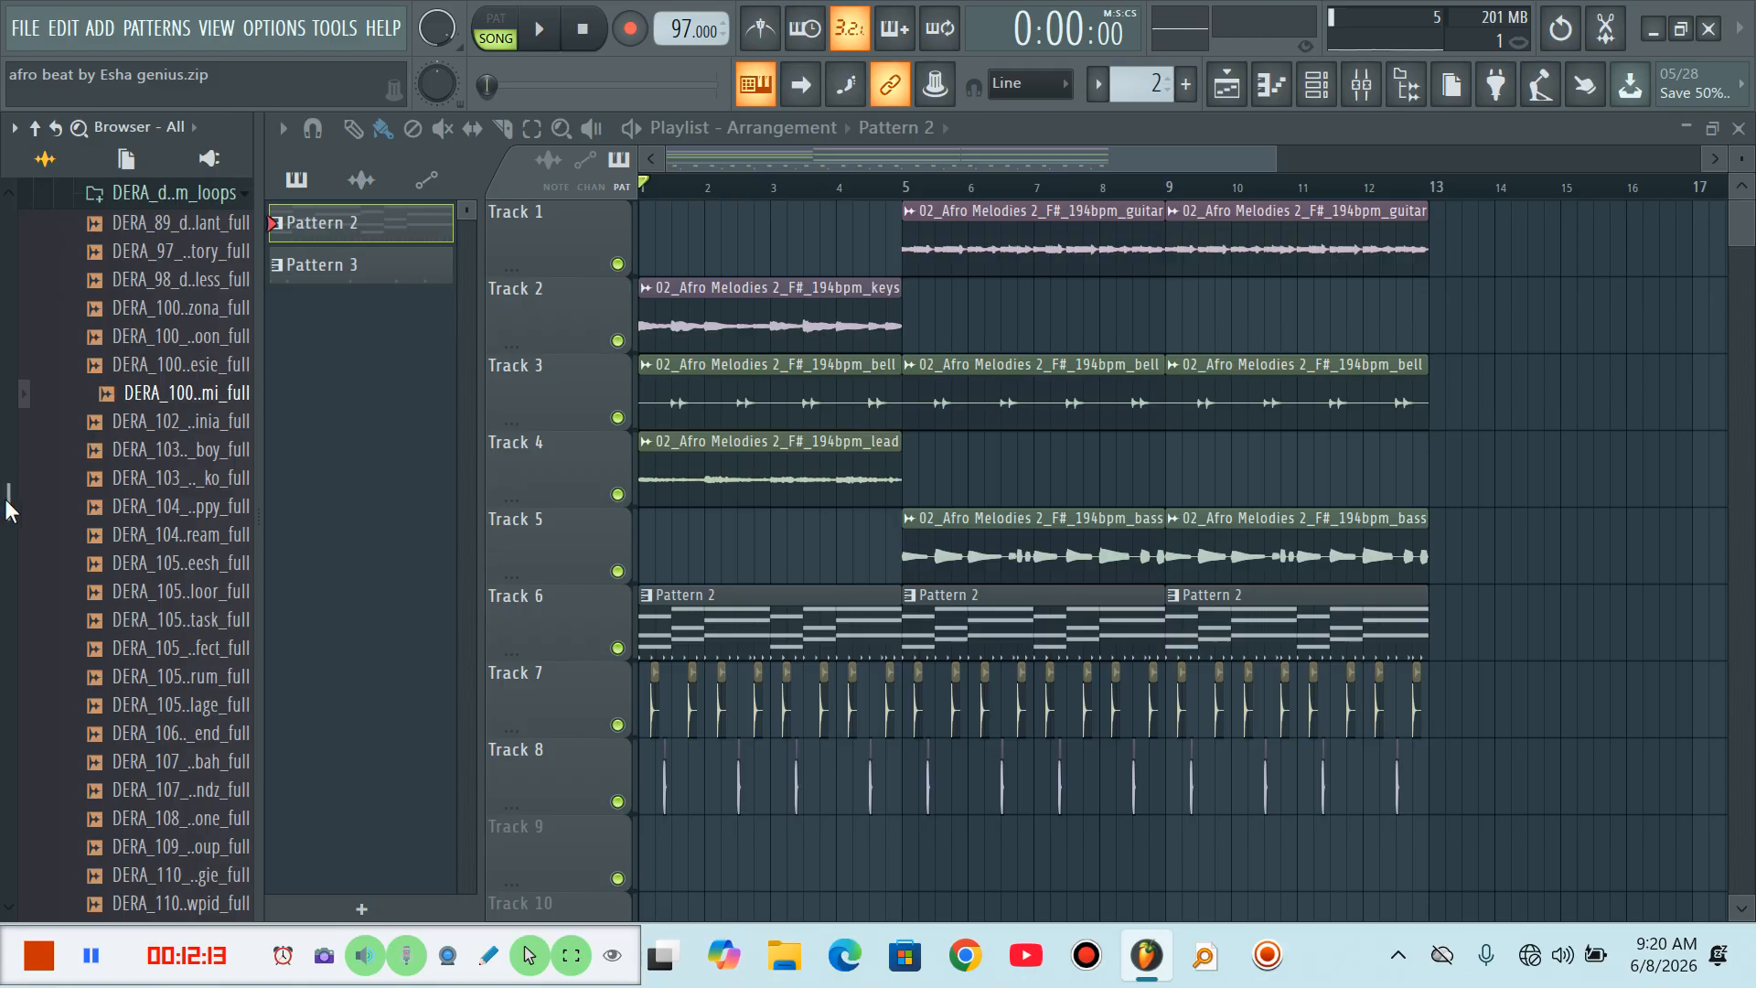
# Expand the first afro beat sample folder in the browser to list its sample packs
pyautogui.moveTo(7, 510); pyautogui.dragTo(7, 414)
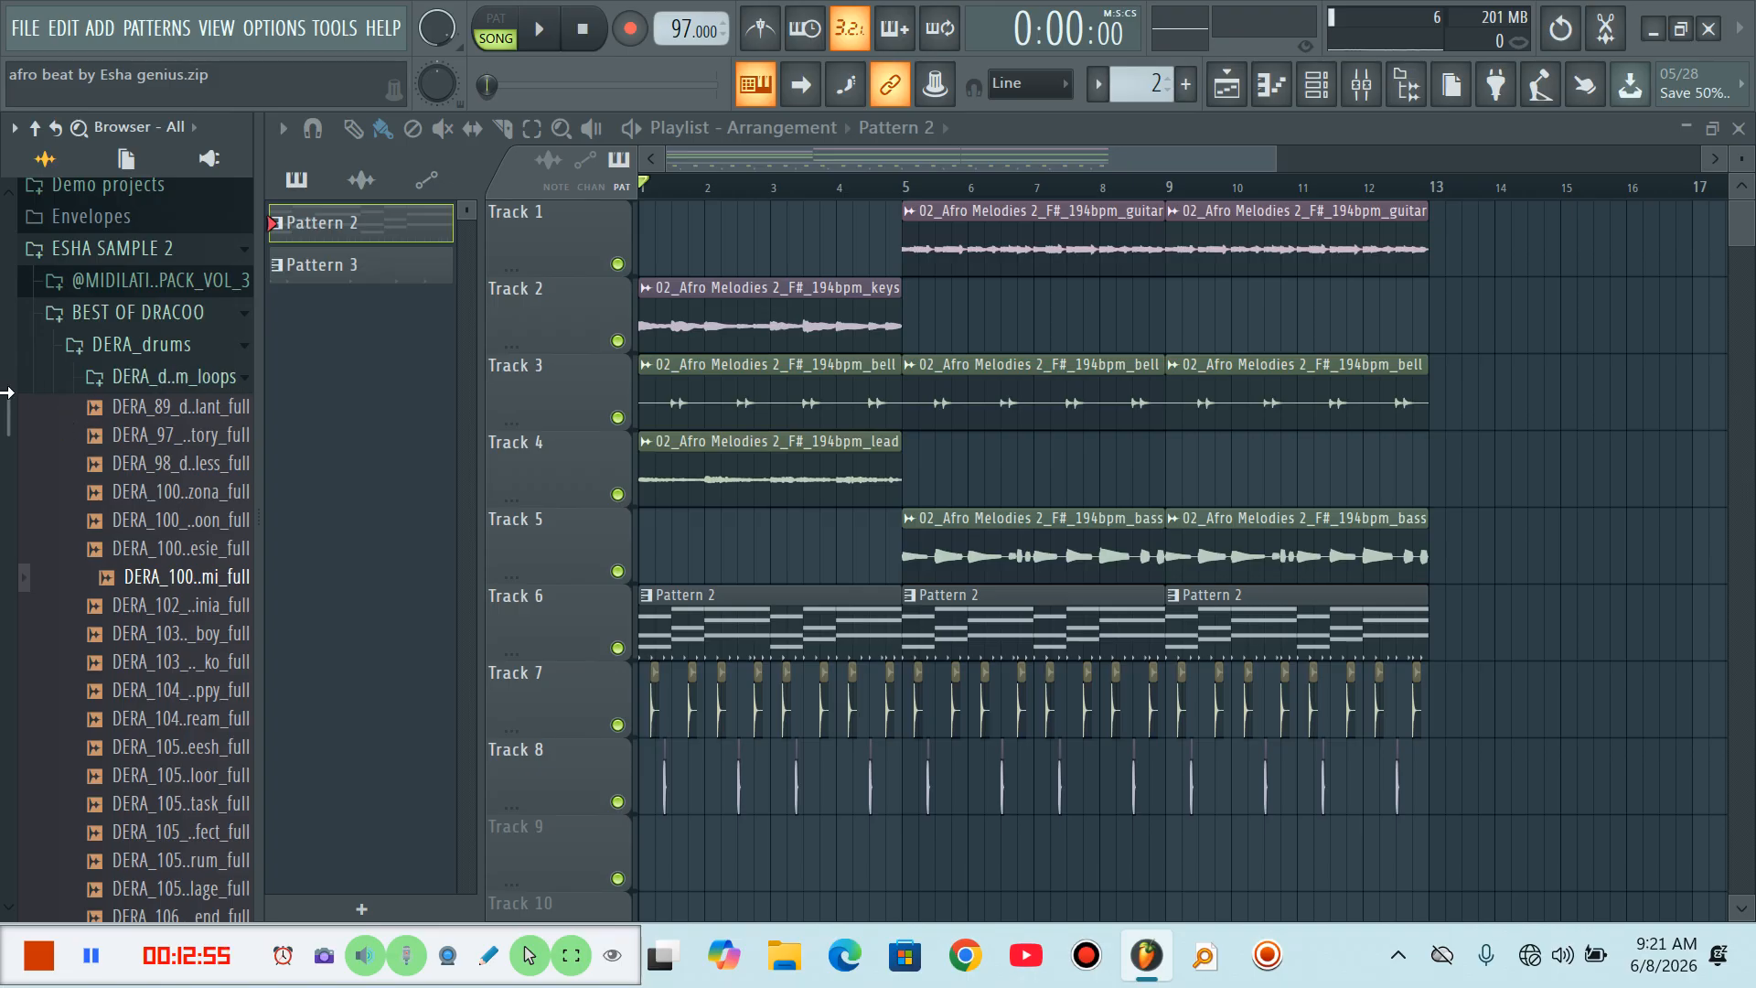
pyautogui.moveTo(6, 419); pyautogui.dragTo(24, 303)
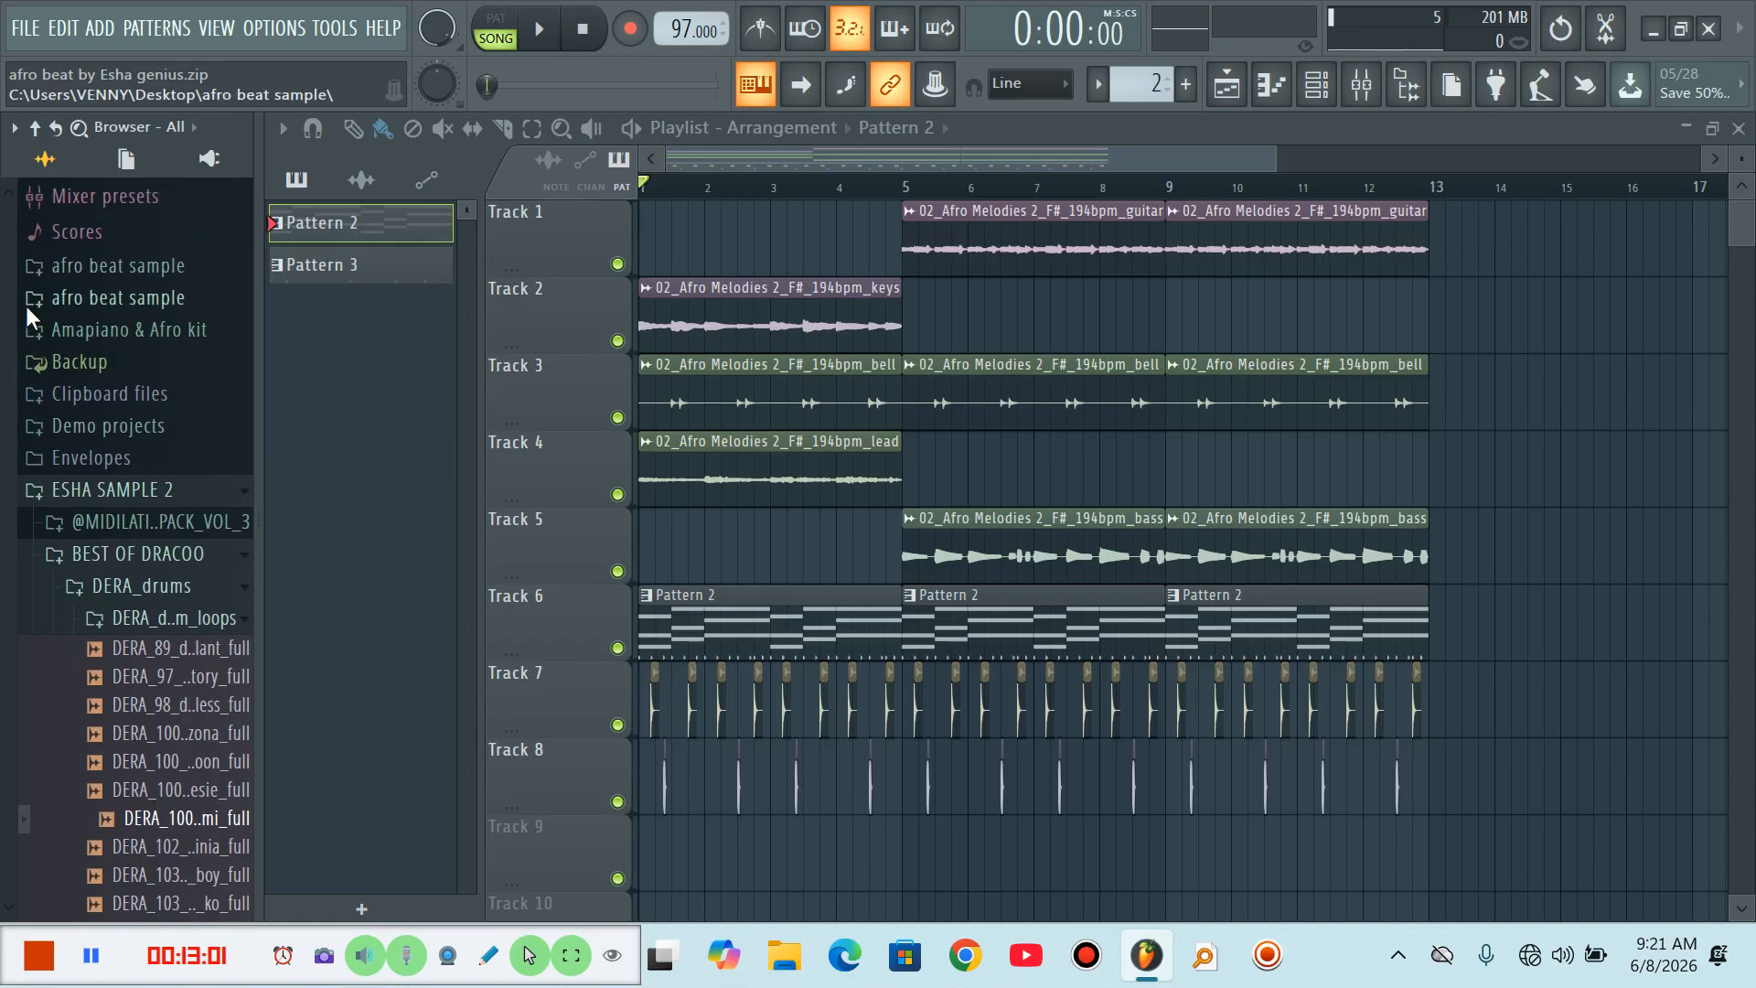
pyautogui.click(166, 272)
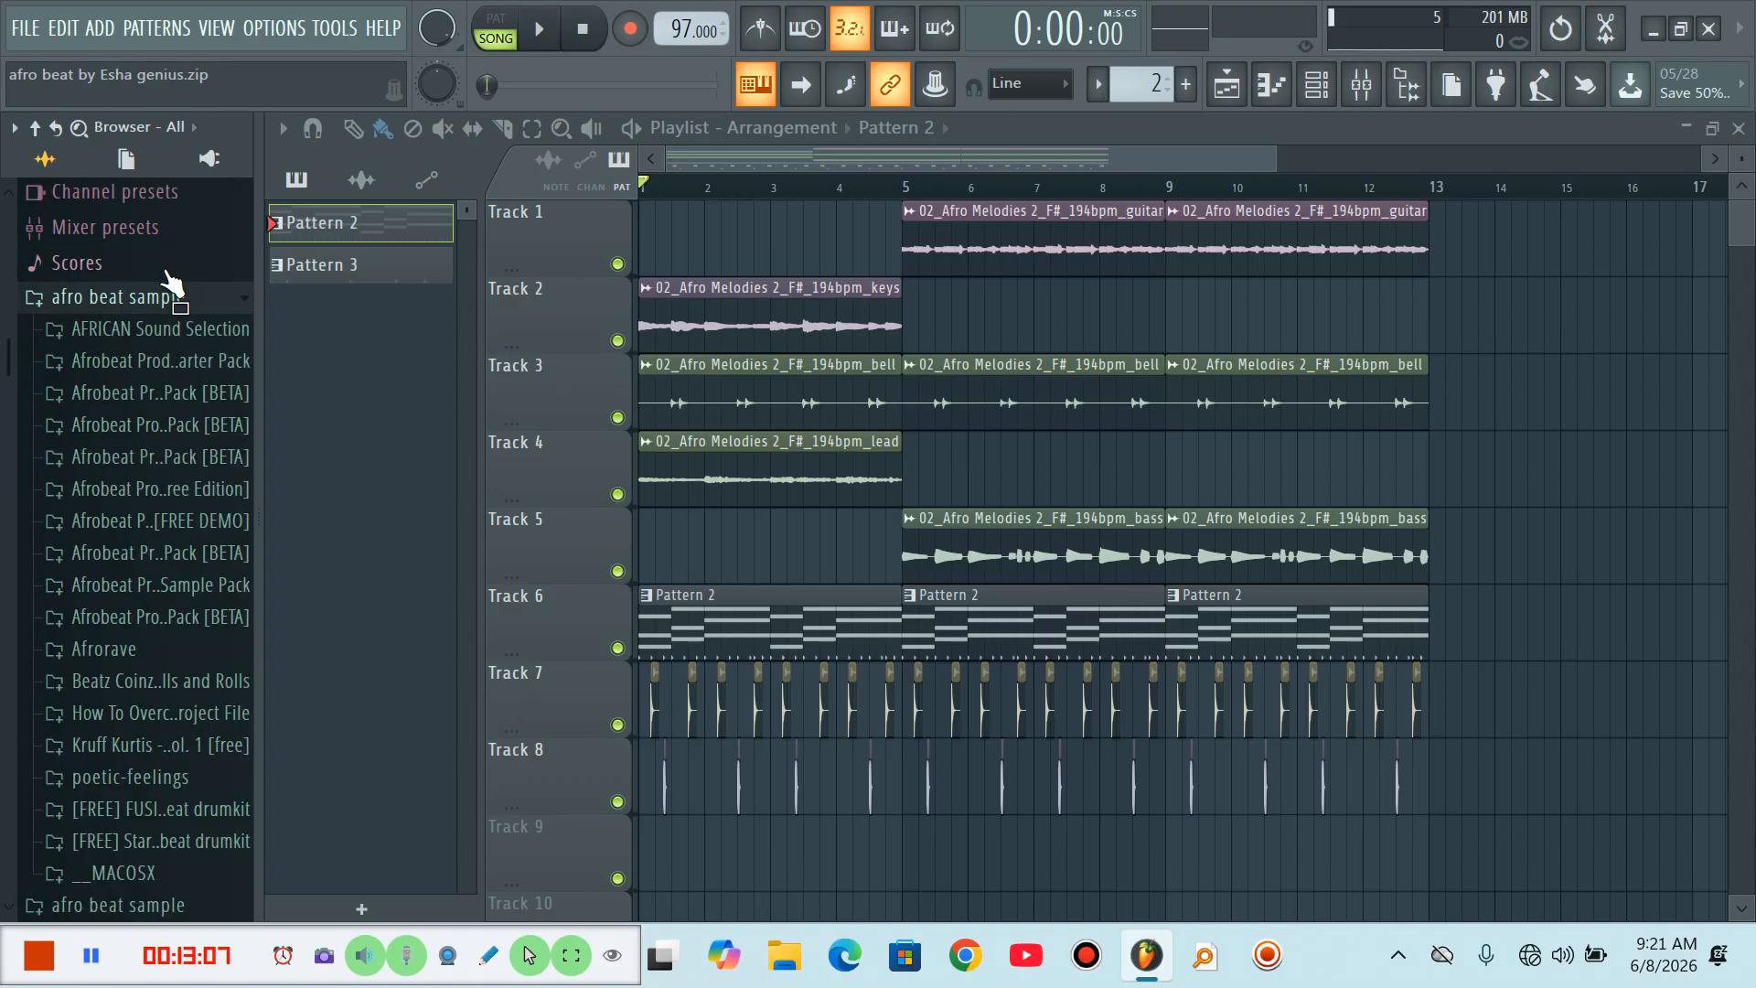
# Expand Drum Loops + STEMS in the Afrobeat Pro..arter Pack and preview its first four loops, from the 114BPM loop to the 110BPM one
pyautogui.click(183, 366)
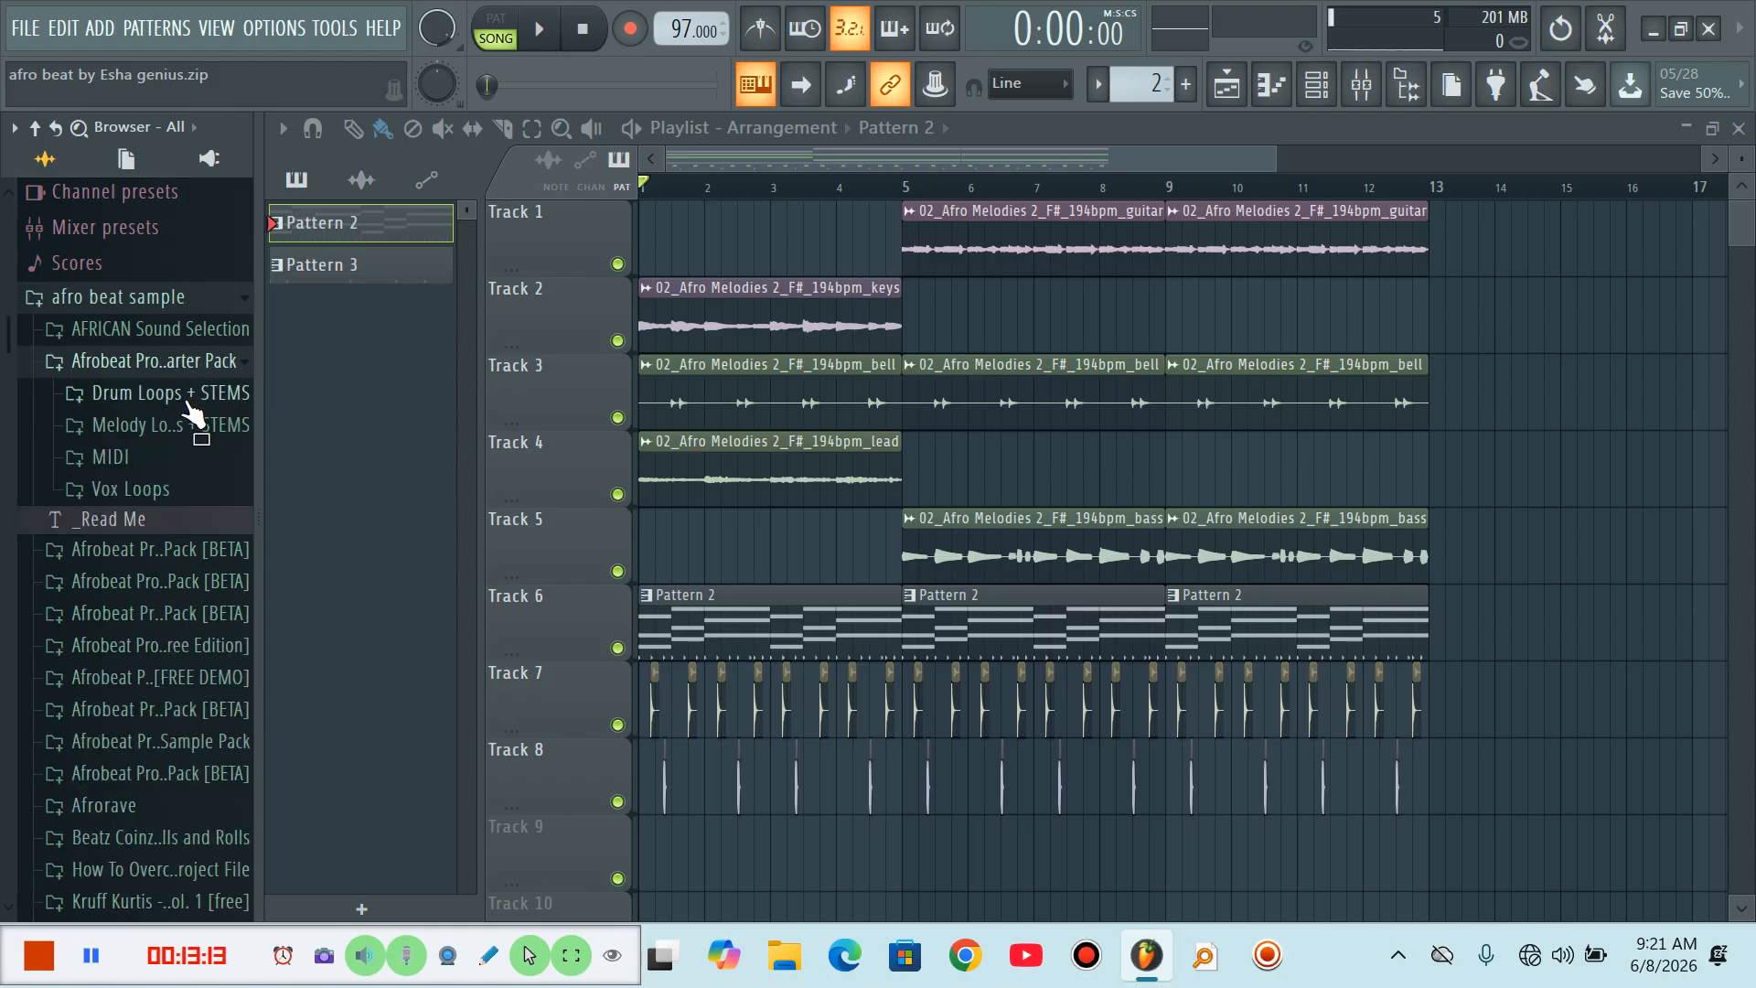
pyautogui.click(188, 398)
pyautogui.click(166, 257)
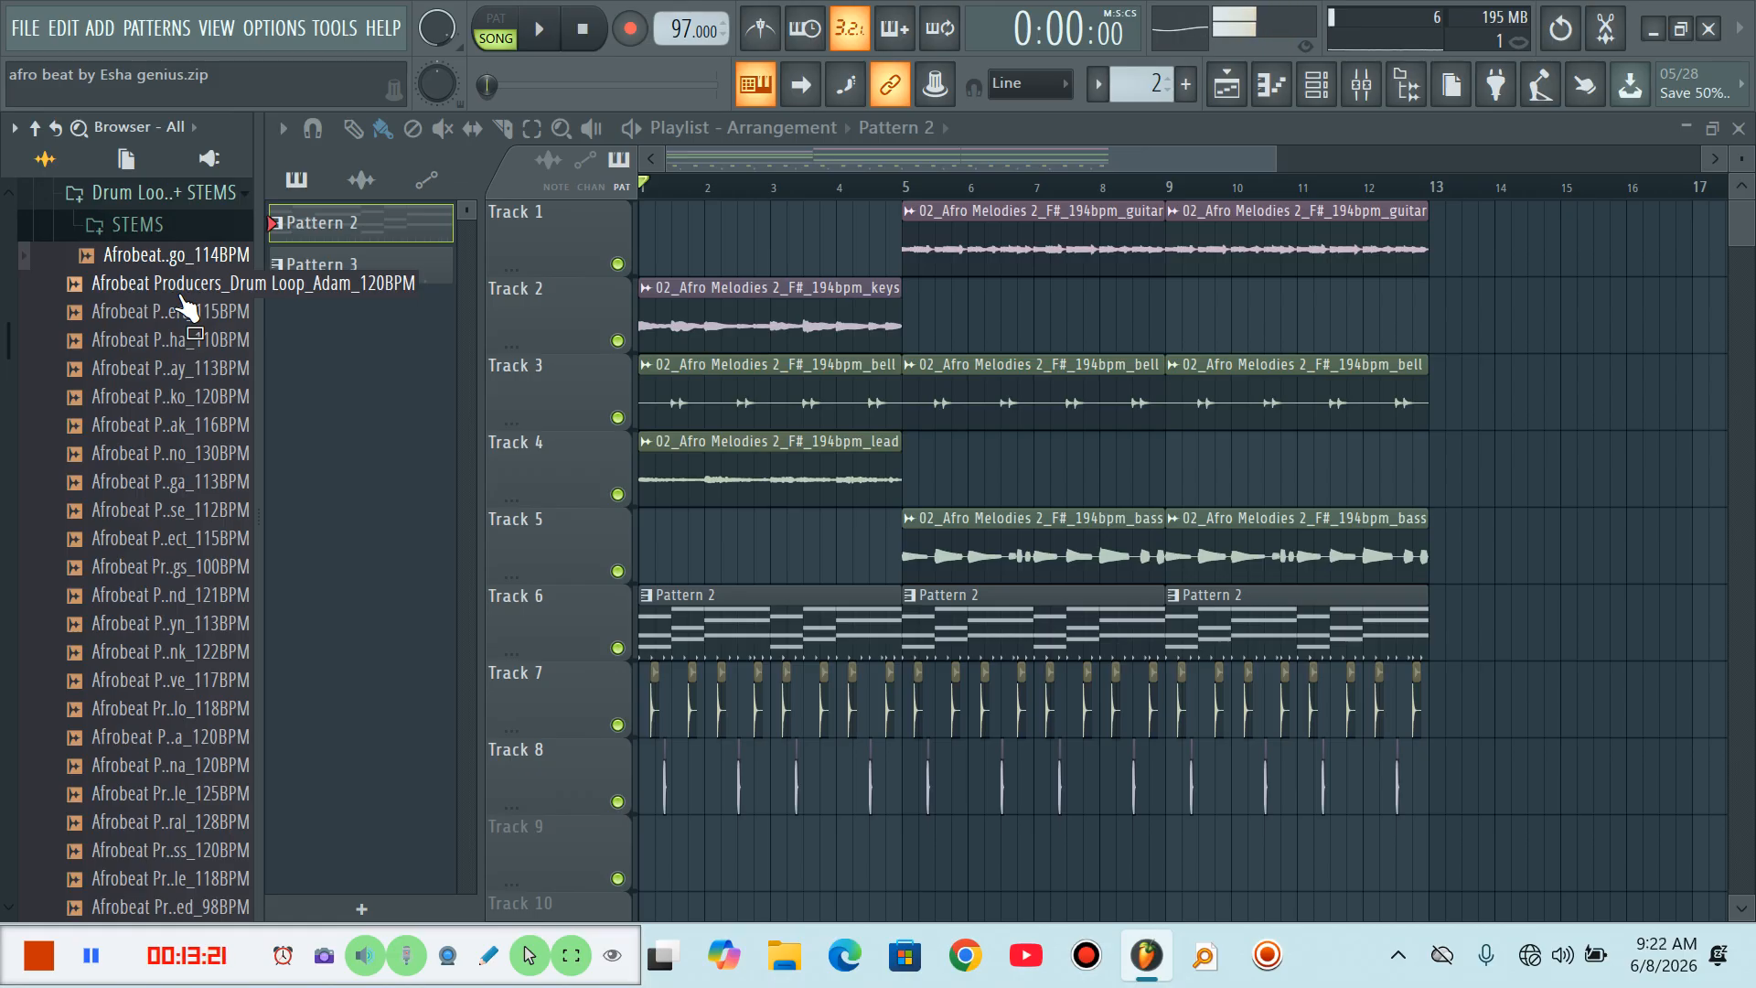
pyautogui.click(182, 292)
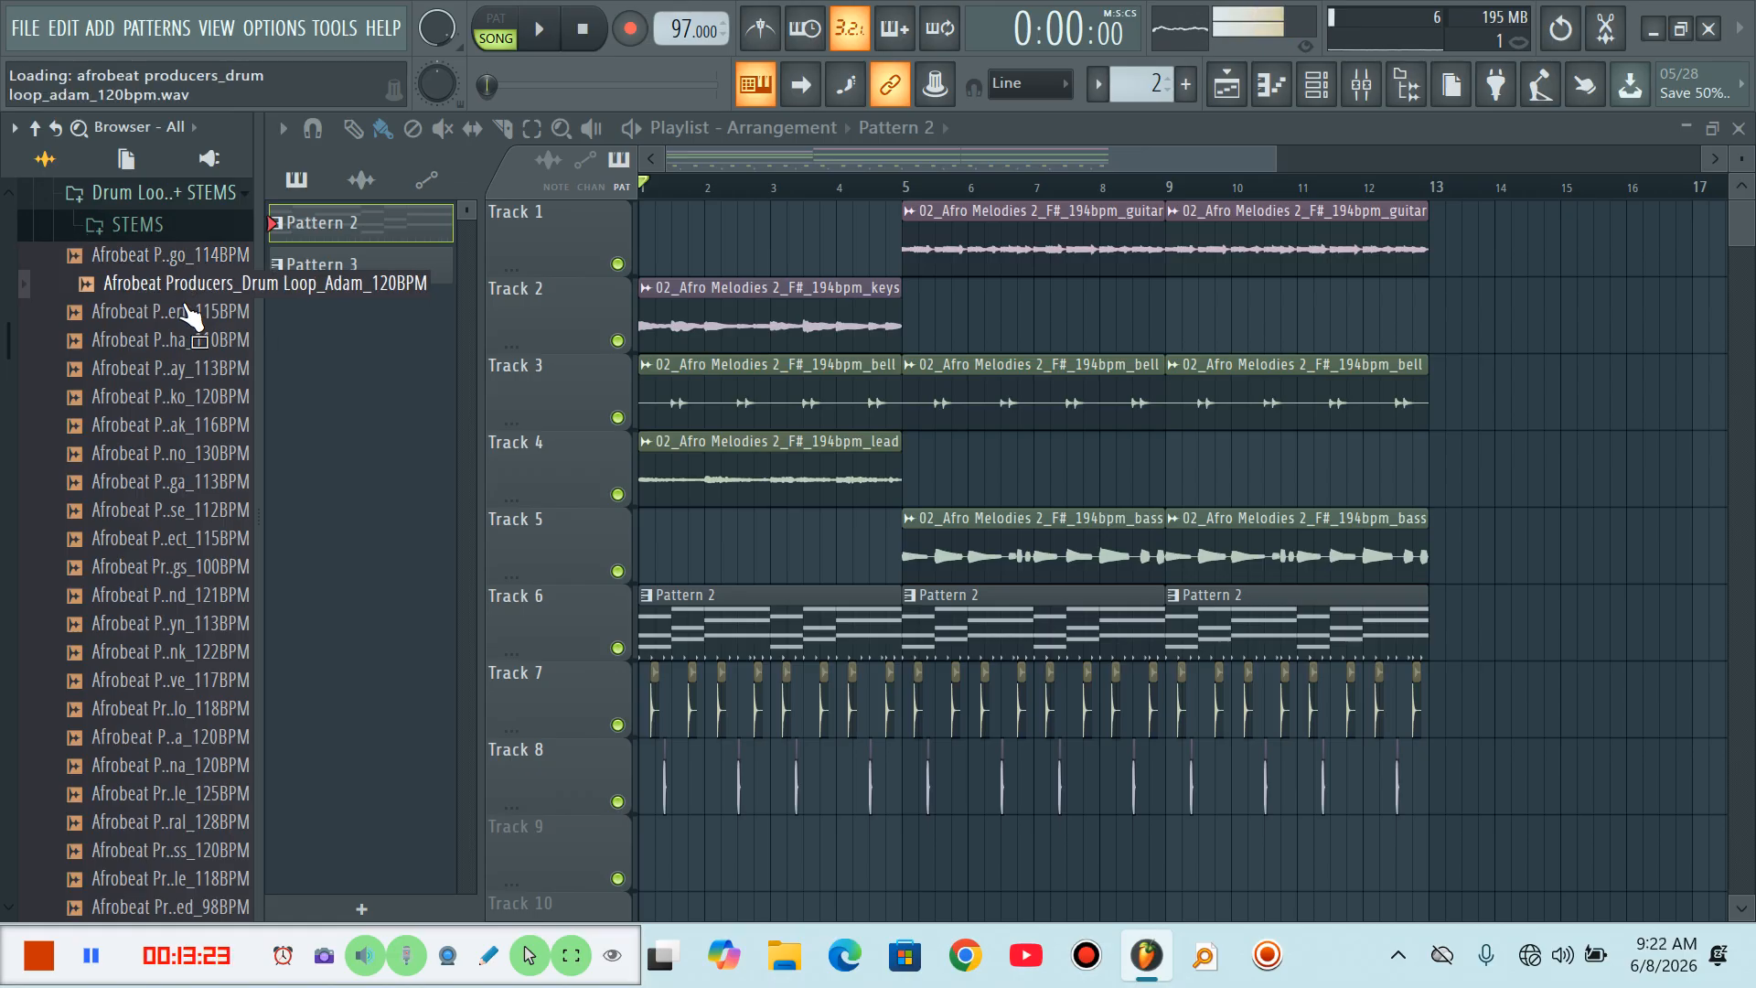
pyautogui.click(188, 311)
pyautogui.click(200, 340)
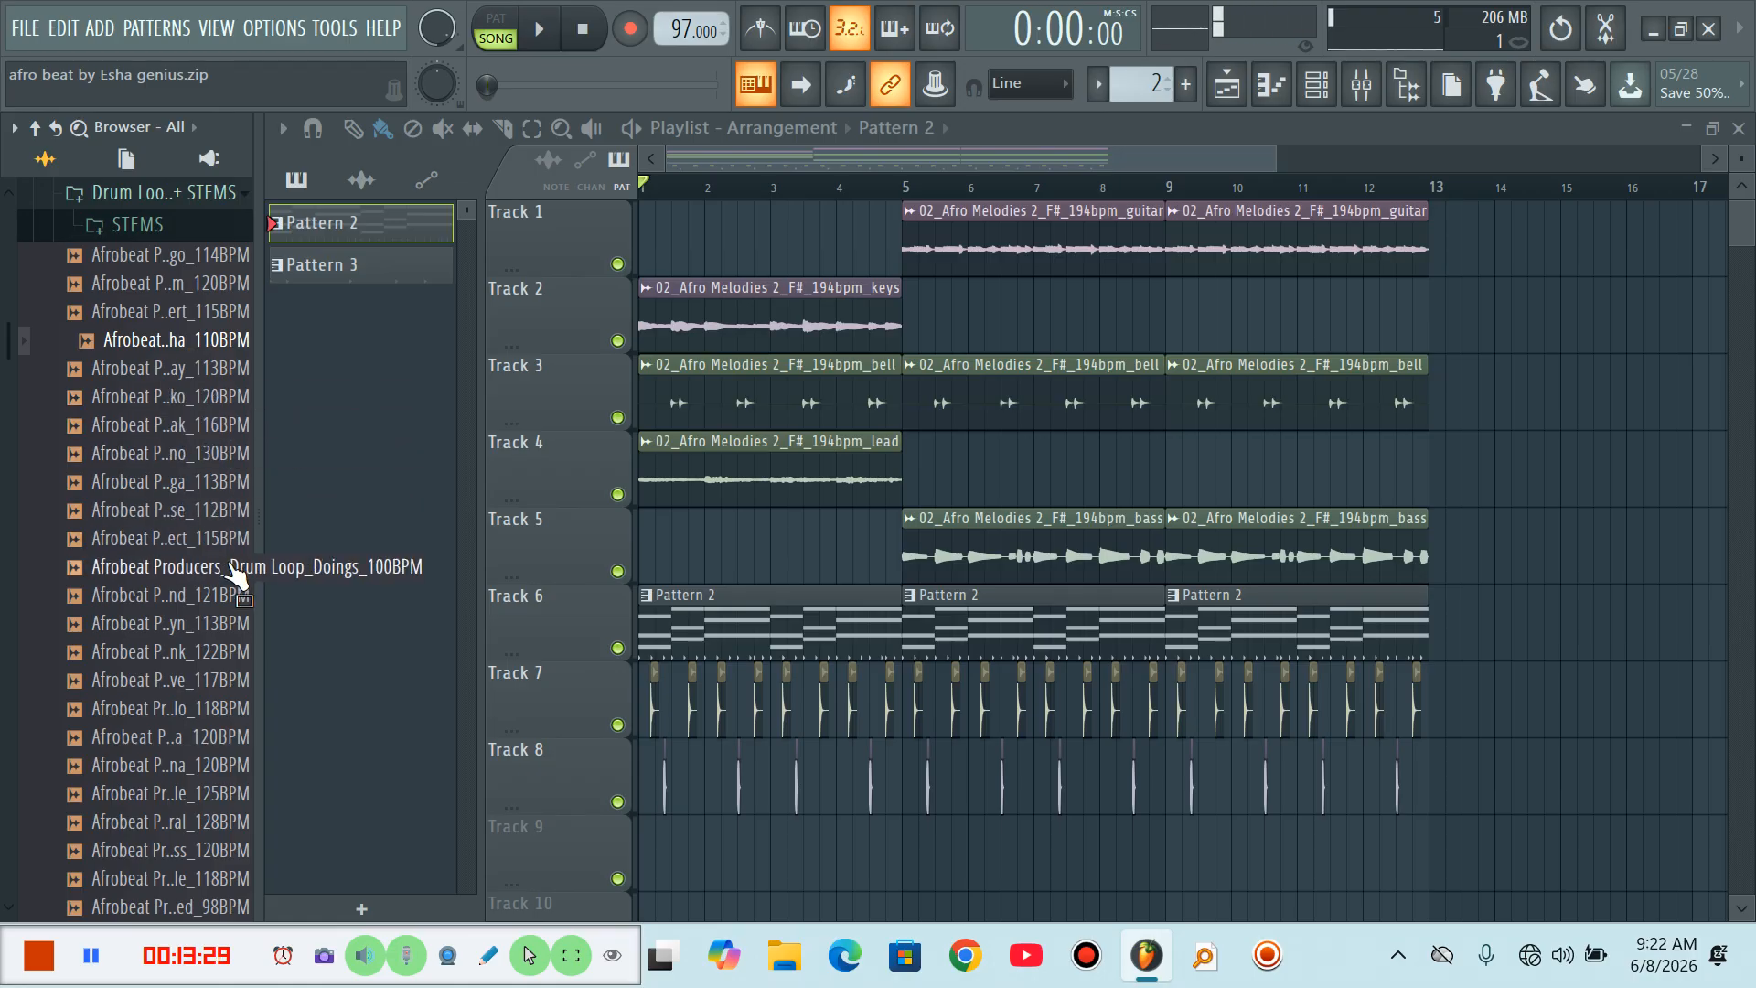
# Preview the Afrobeat Producers One Sided 98BPM drum loop and stop its playback
pyautogui.click(212, 907)
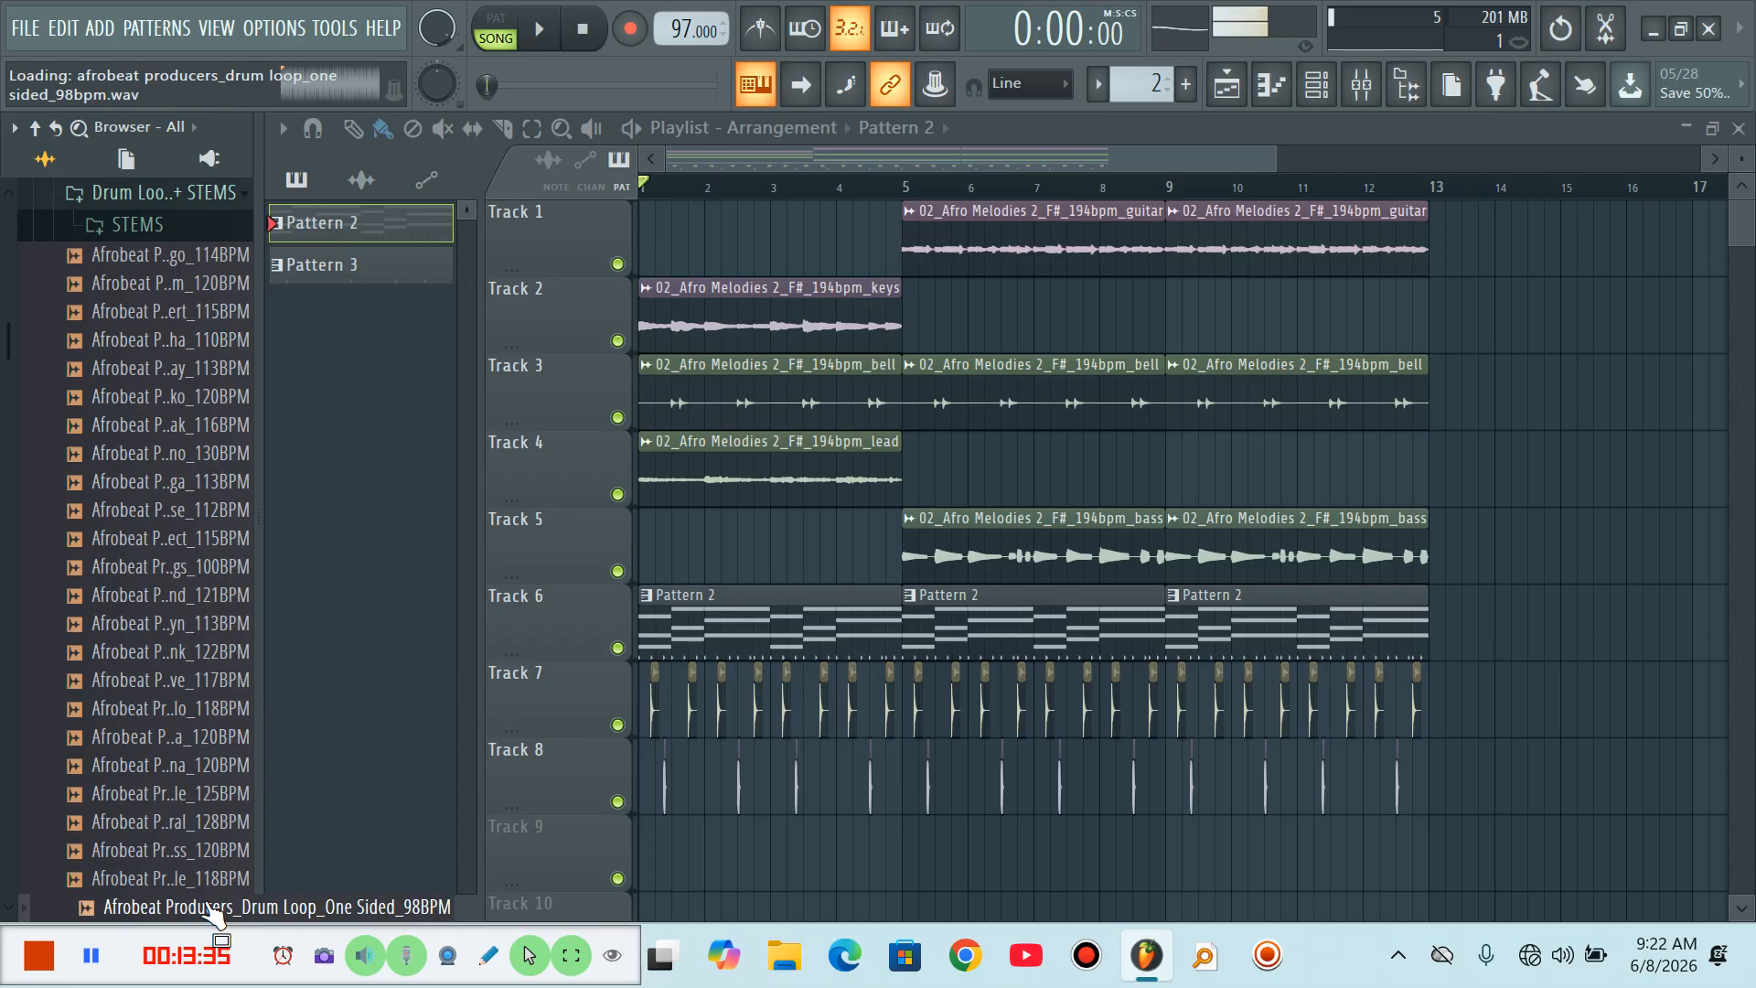
pyautogui.press('space')
pyautogui.press('space')
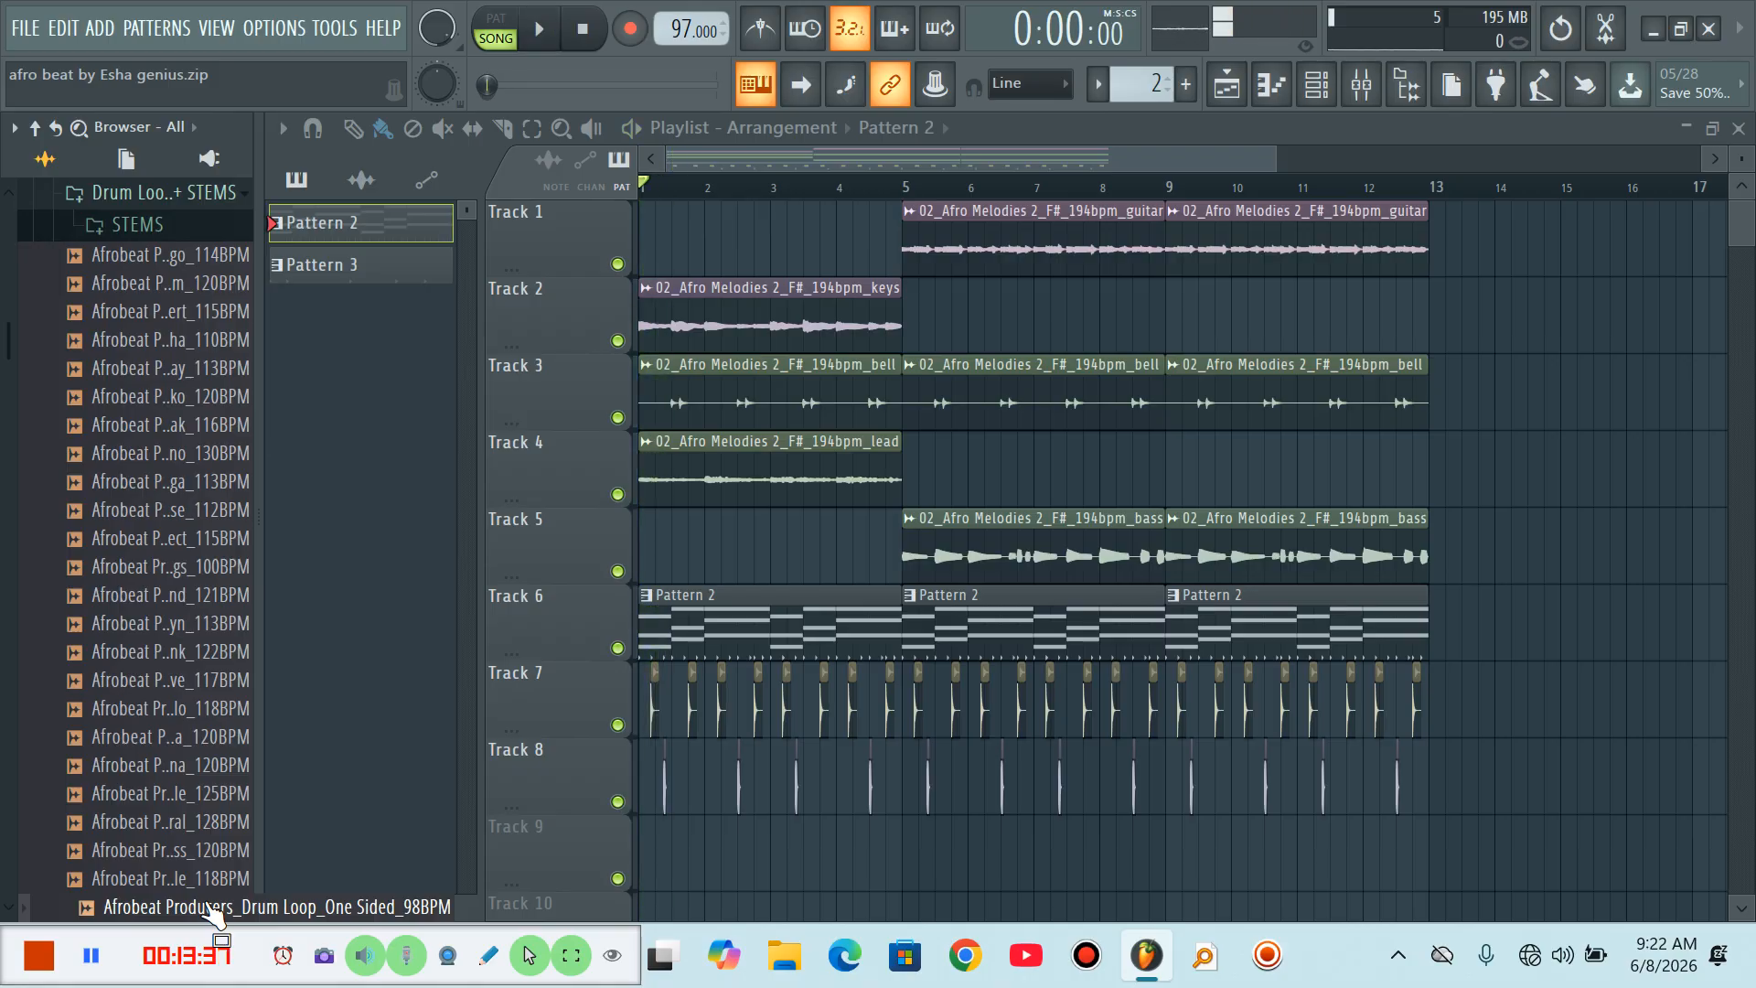